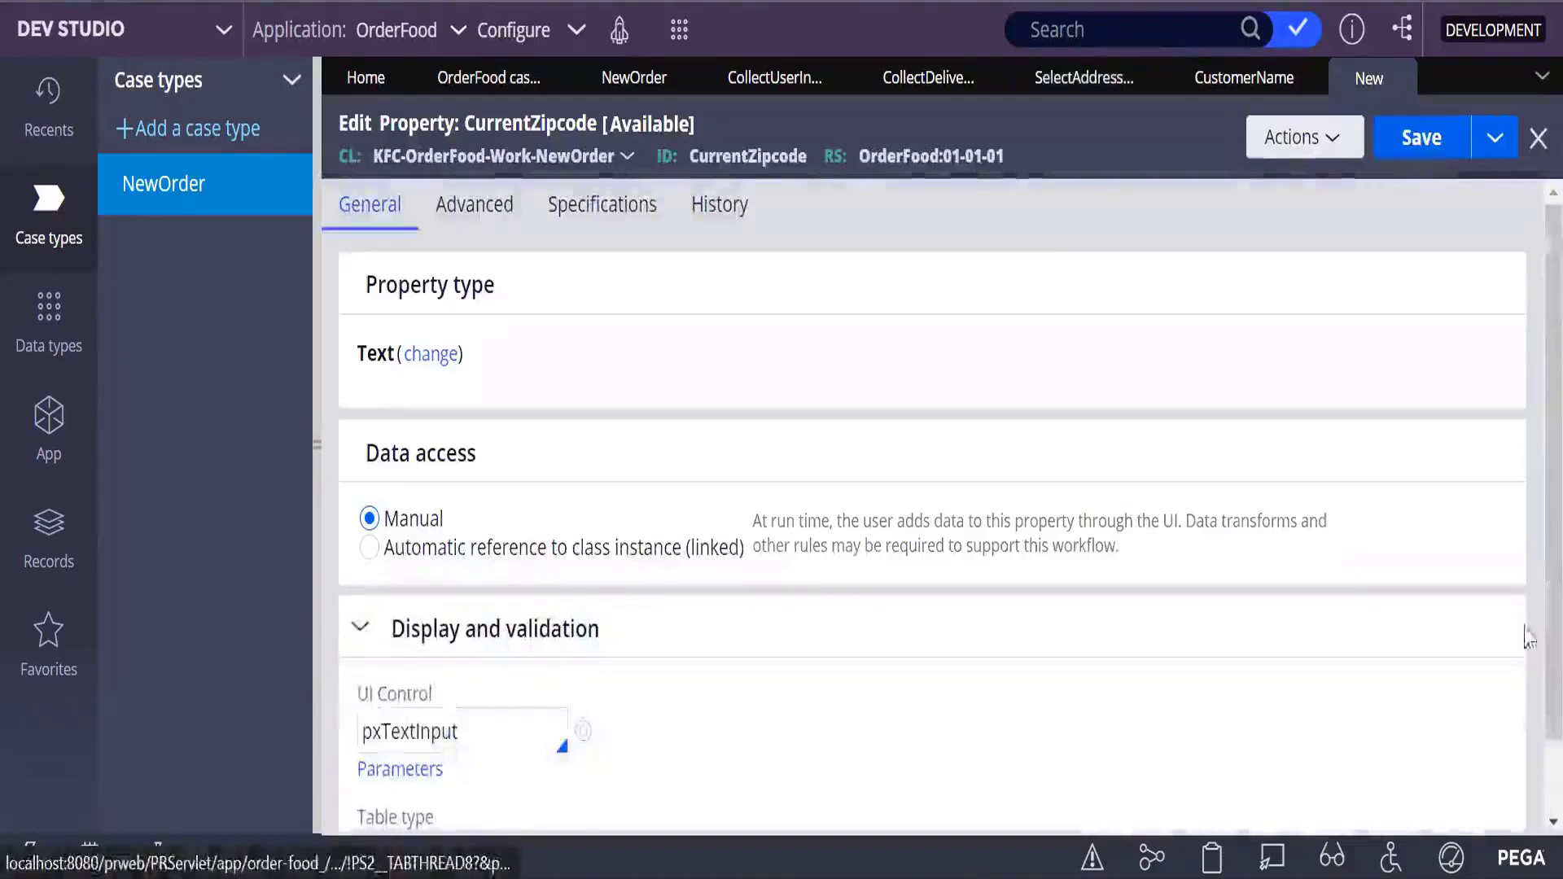
Save the CurrentZipcode property and bind the SelectAddressInfo section's unbound text input to .CurrentZipcode, saving the section.
{"action": "left_click", "coordinate": [1411, 160]}
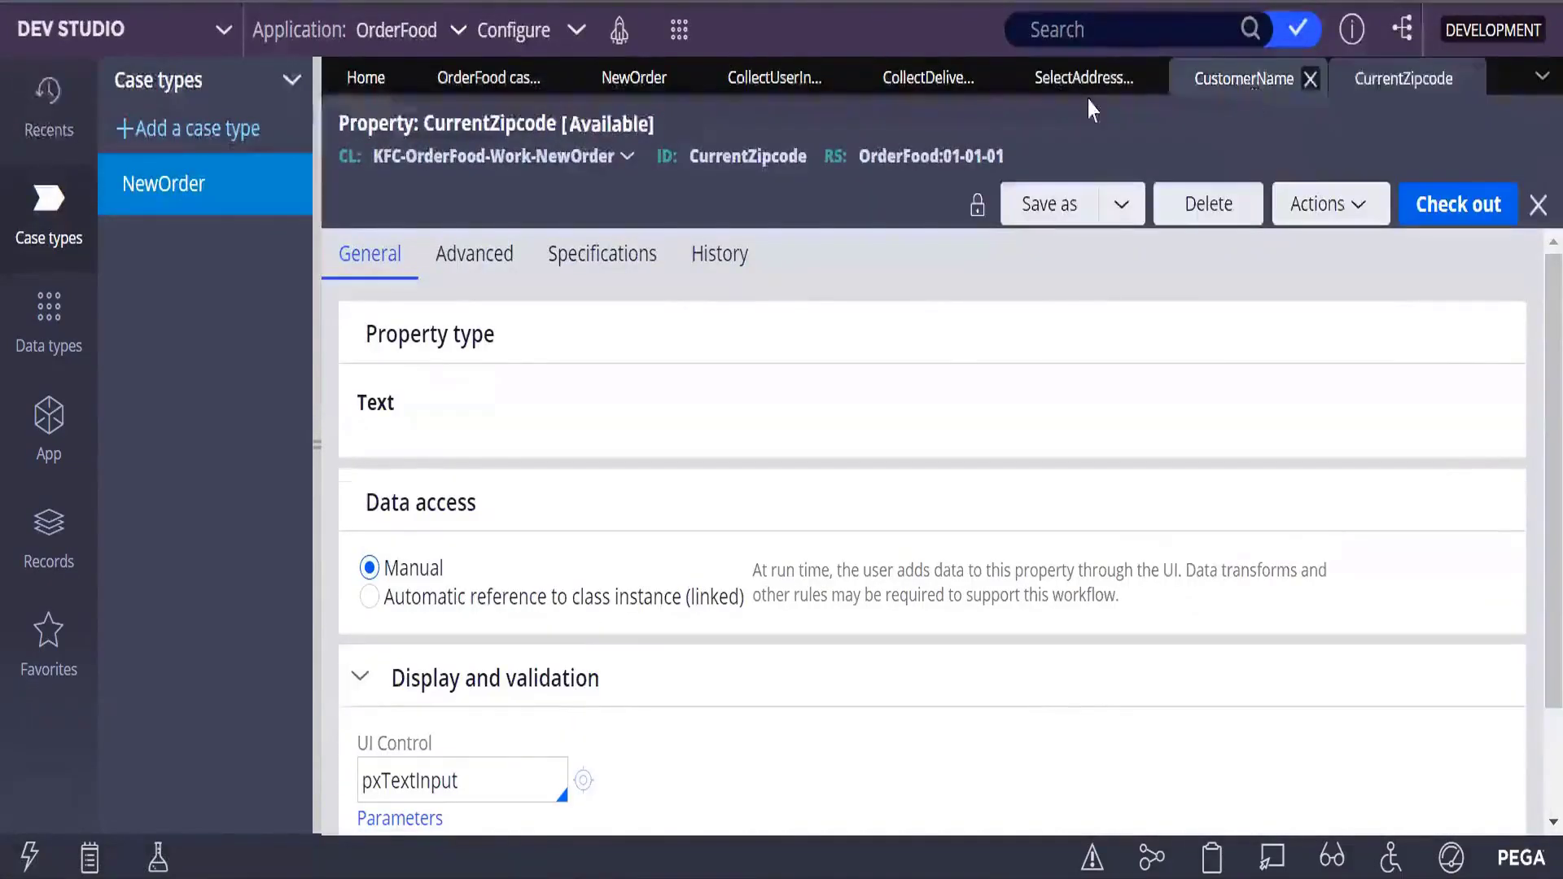
{"action": "left_click", "coordinate": [1084, 91]}
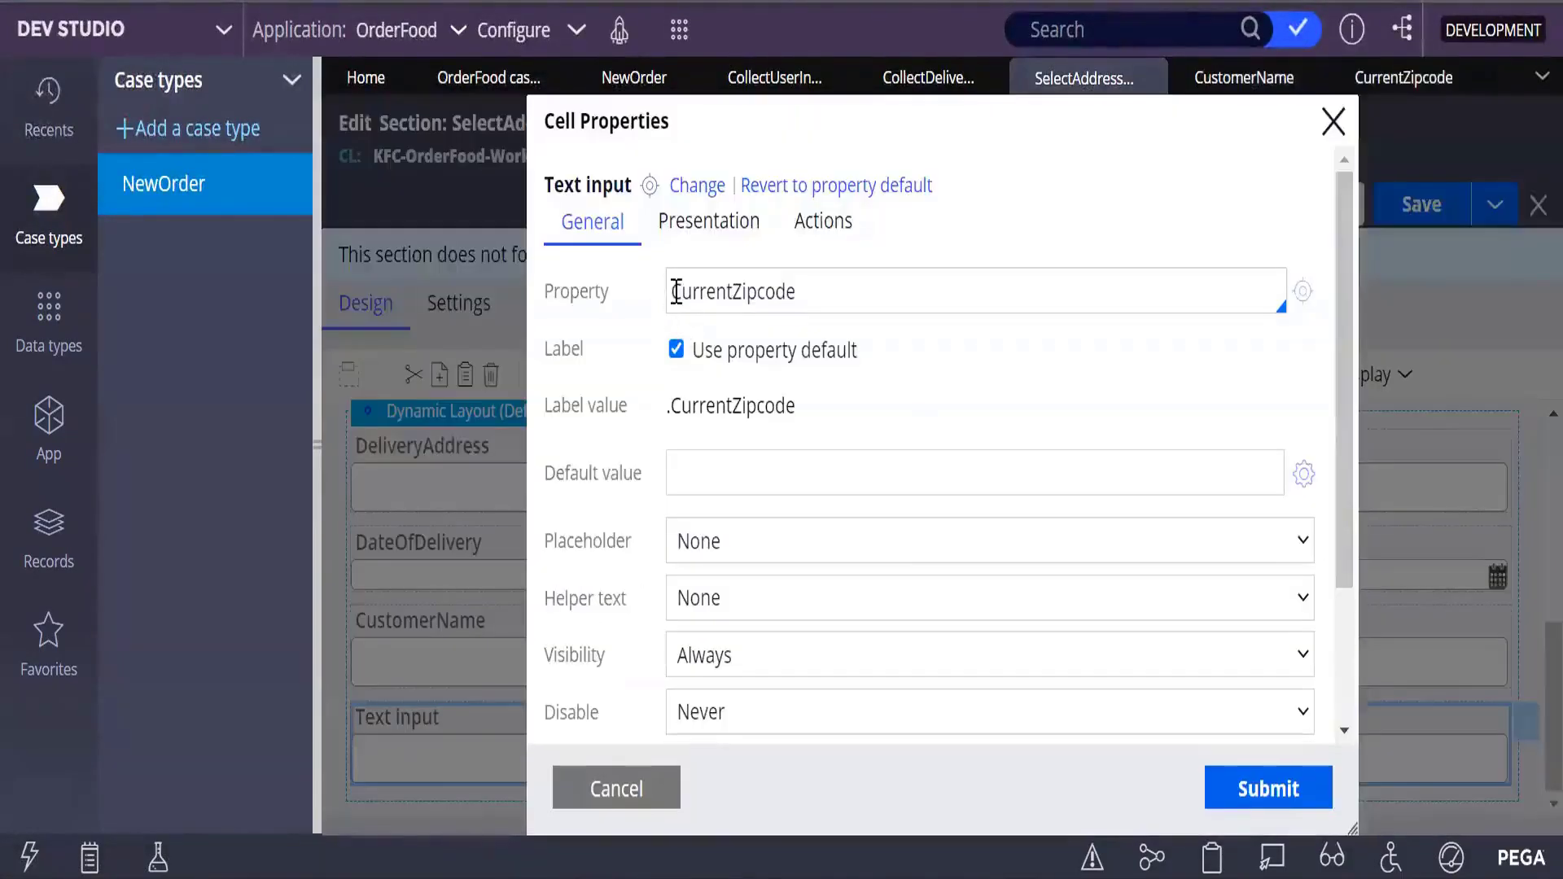
{"action": "left_click", "coordinate": [677, 291]}
{"action": "type", "text": "."}
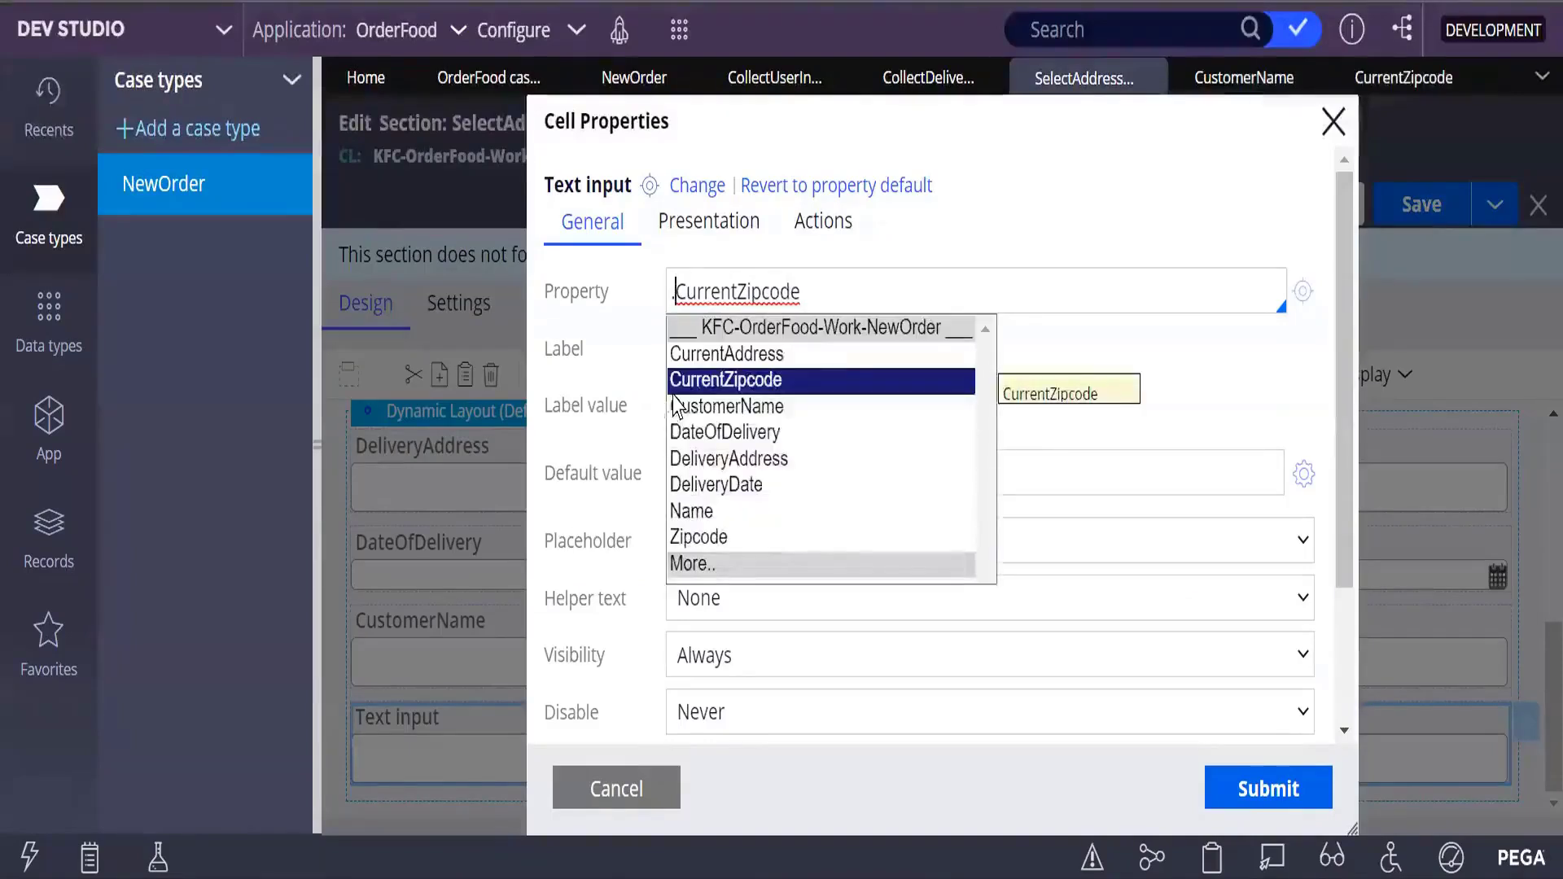
{"action": "left_click", "coordinate": [722, 383]}
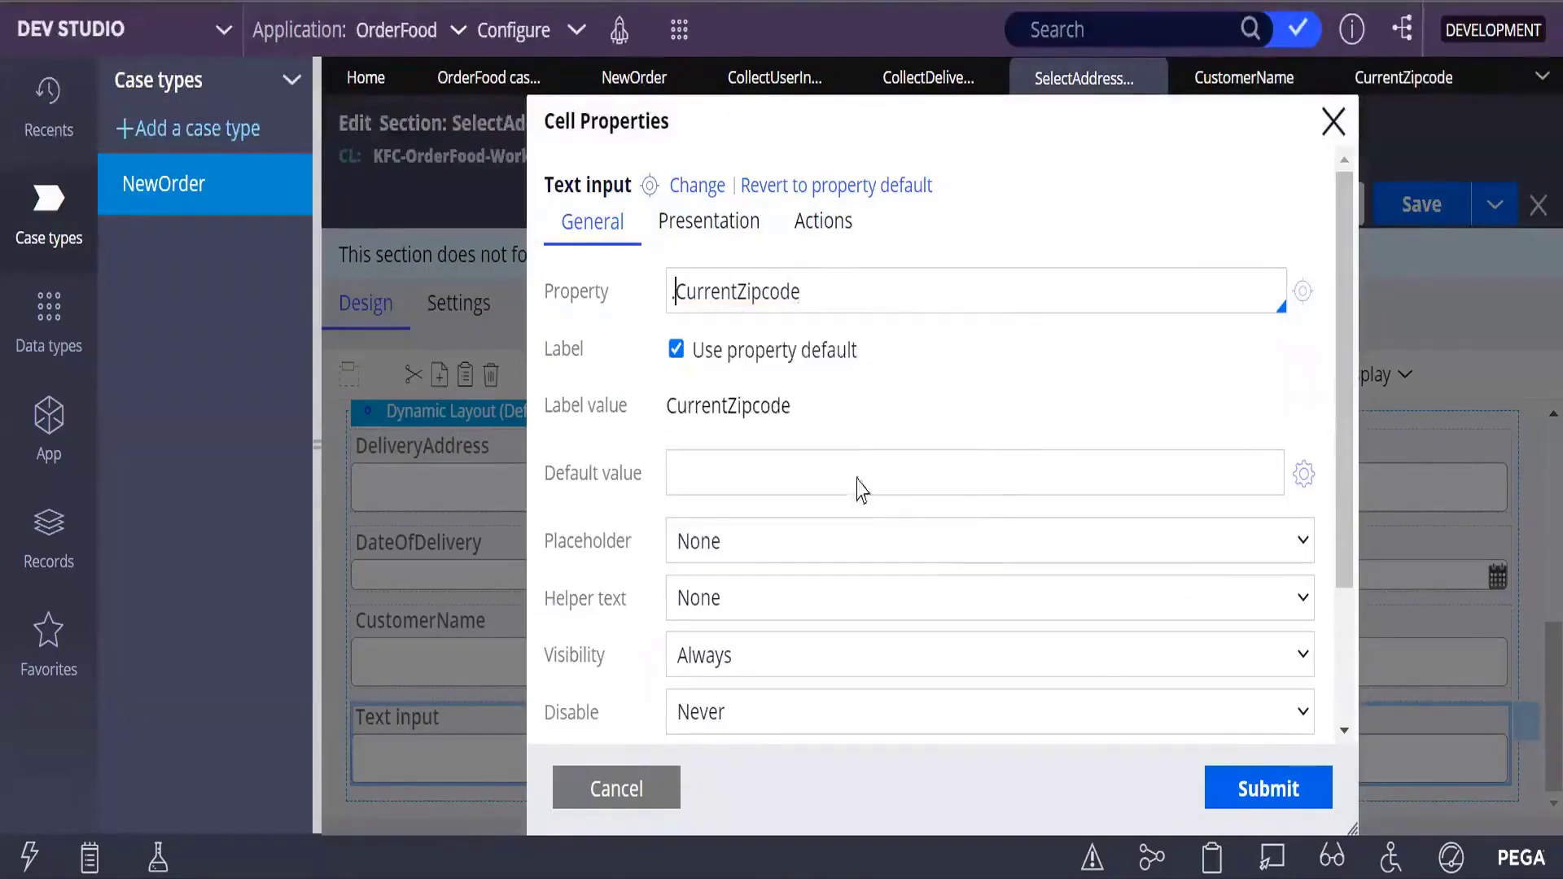
{"action": "left_click", "coordinate": [1224, 798]}
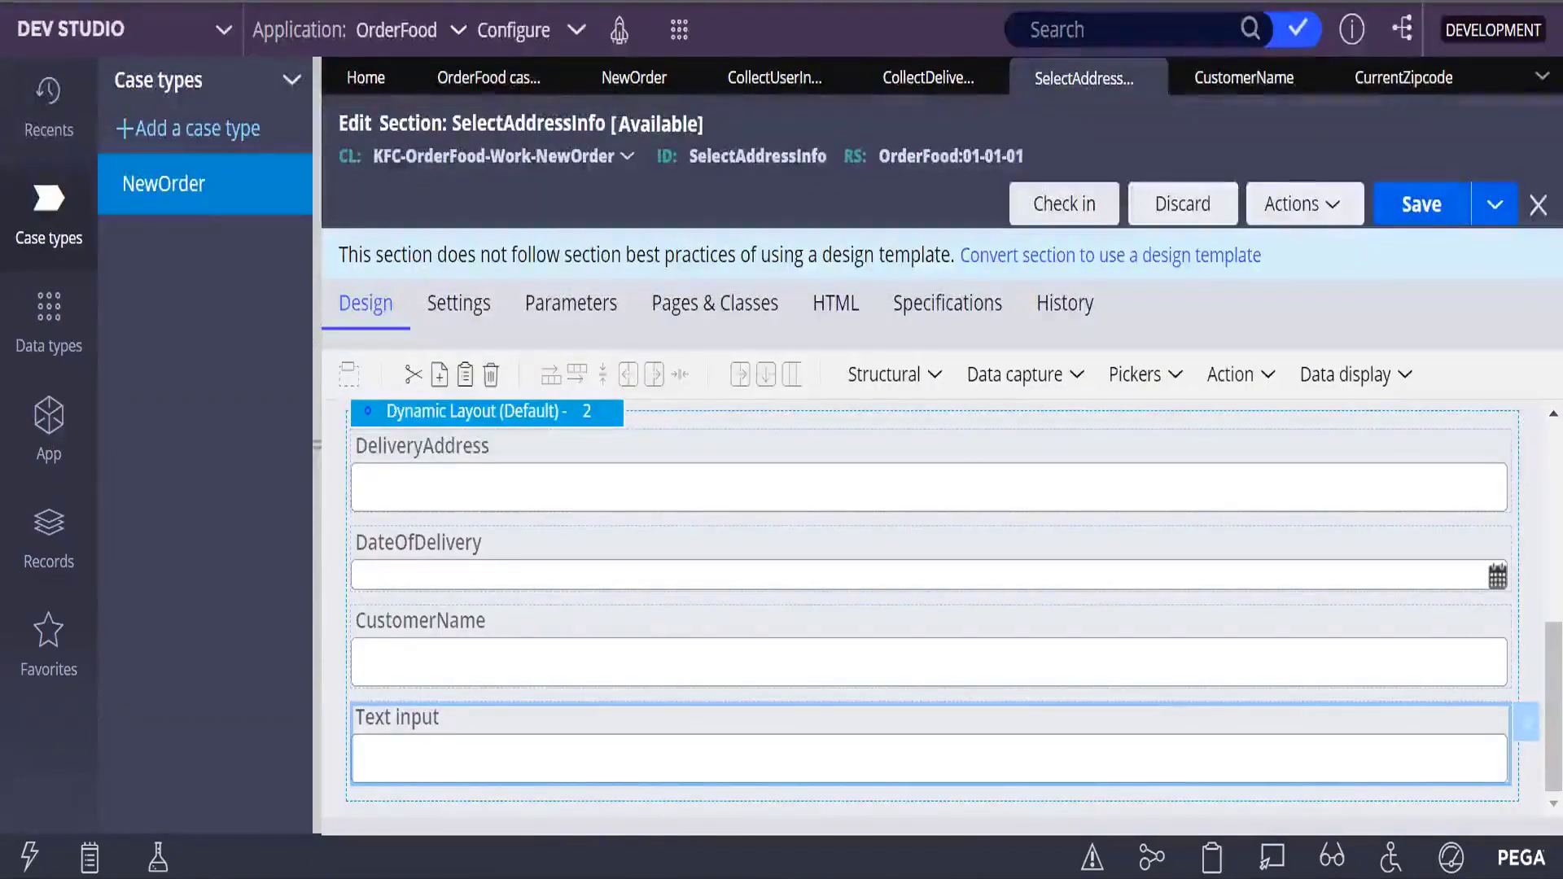
{"action": "left_click", "coordinate": [1420, 205]}
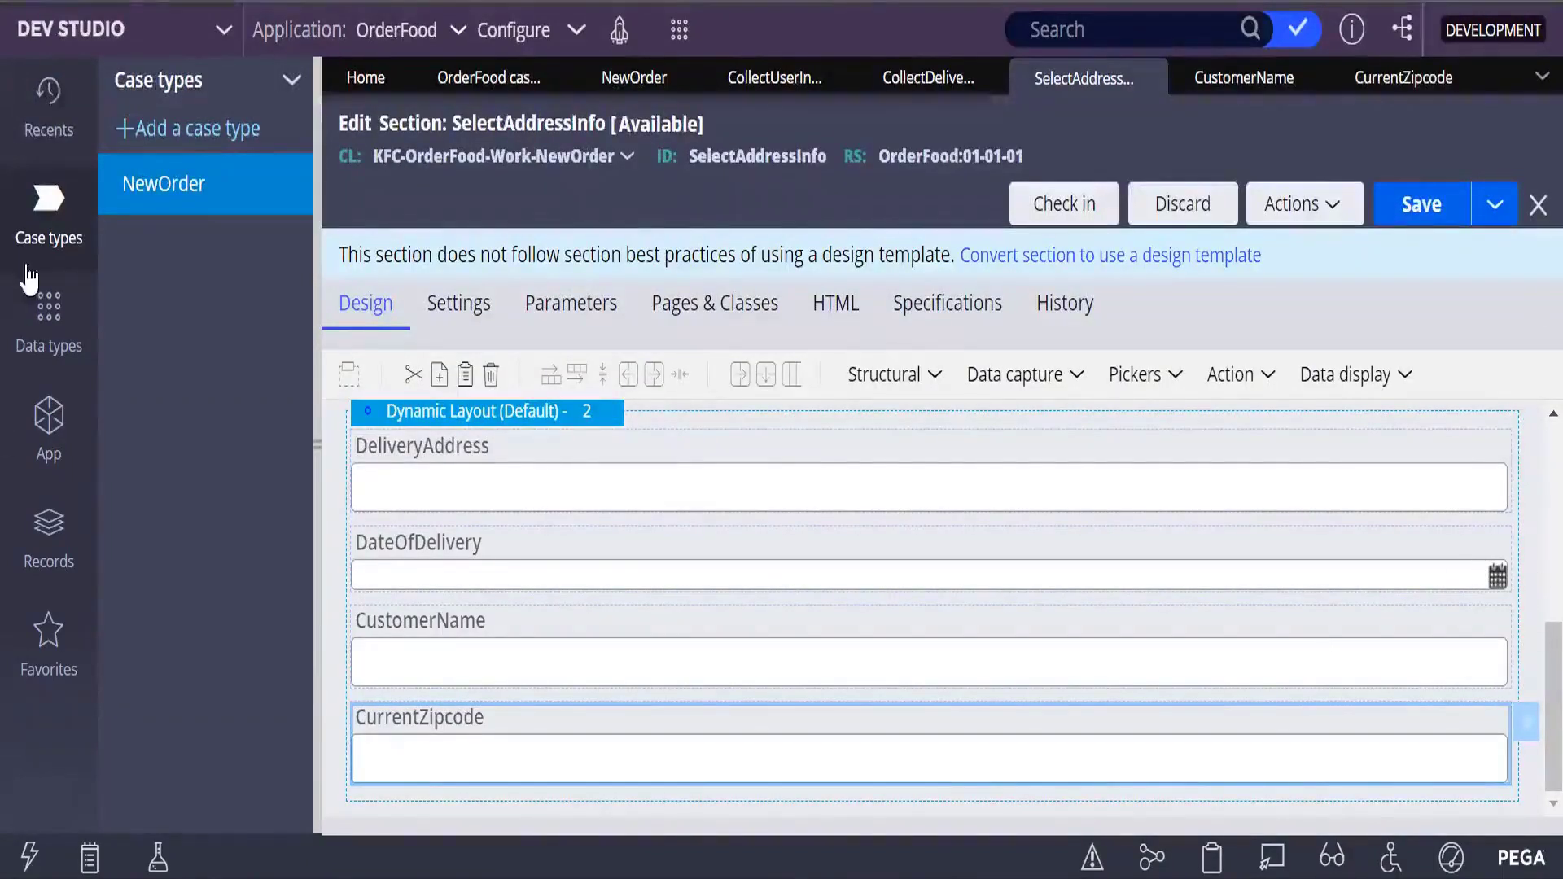
Open the NewOrder case type and launch the OrderFood user portal.
{"action": "left_click", "coordinate": [184, 203]}
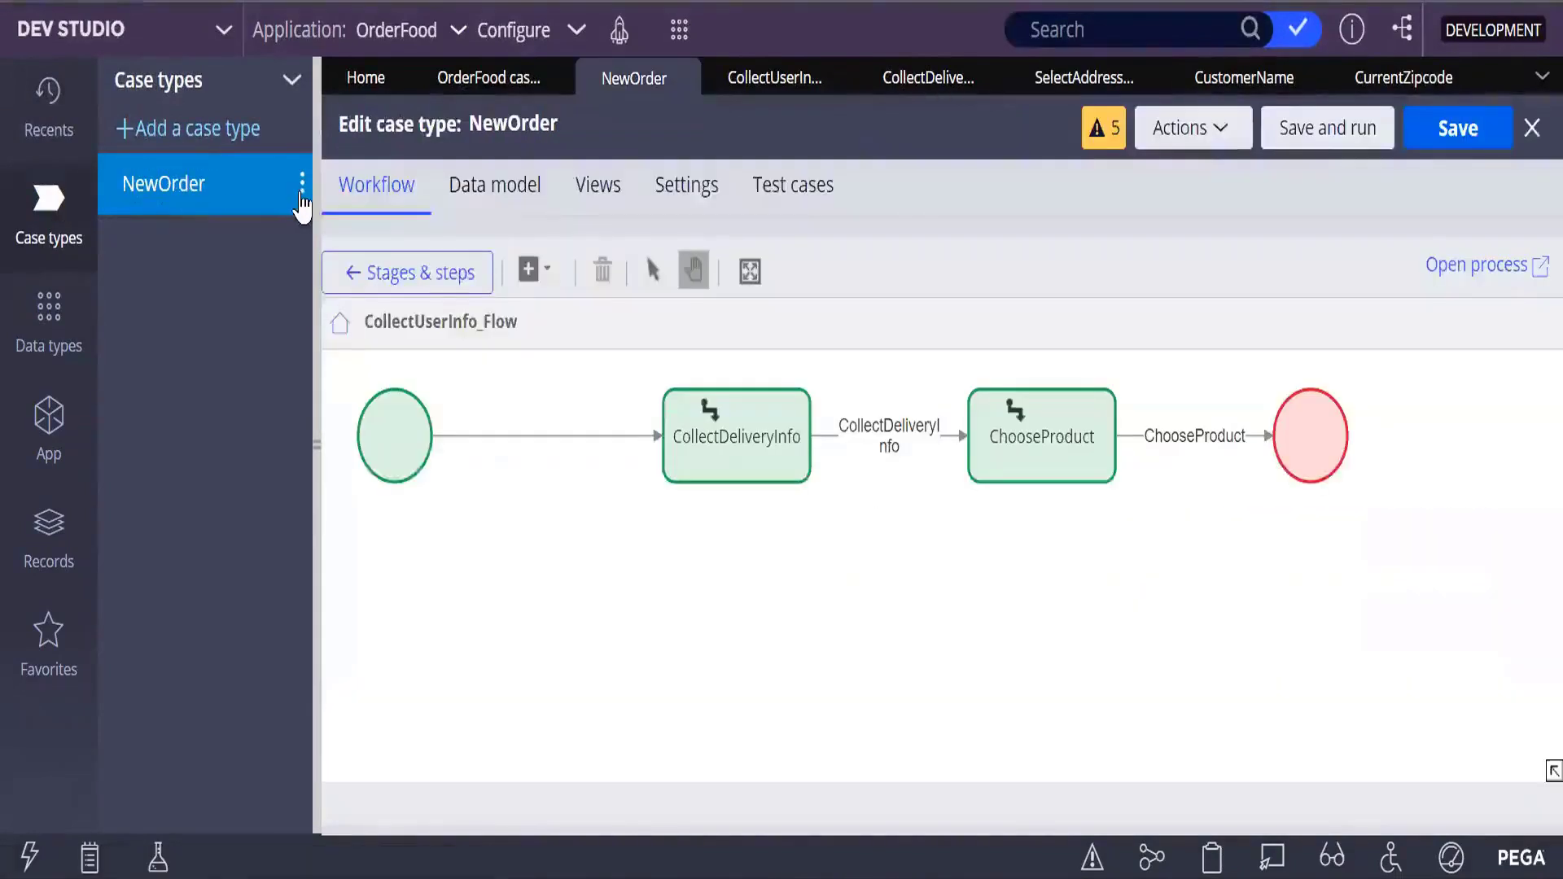
{"action": "left_click", "coordinate": [300, 189]}
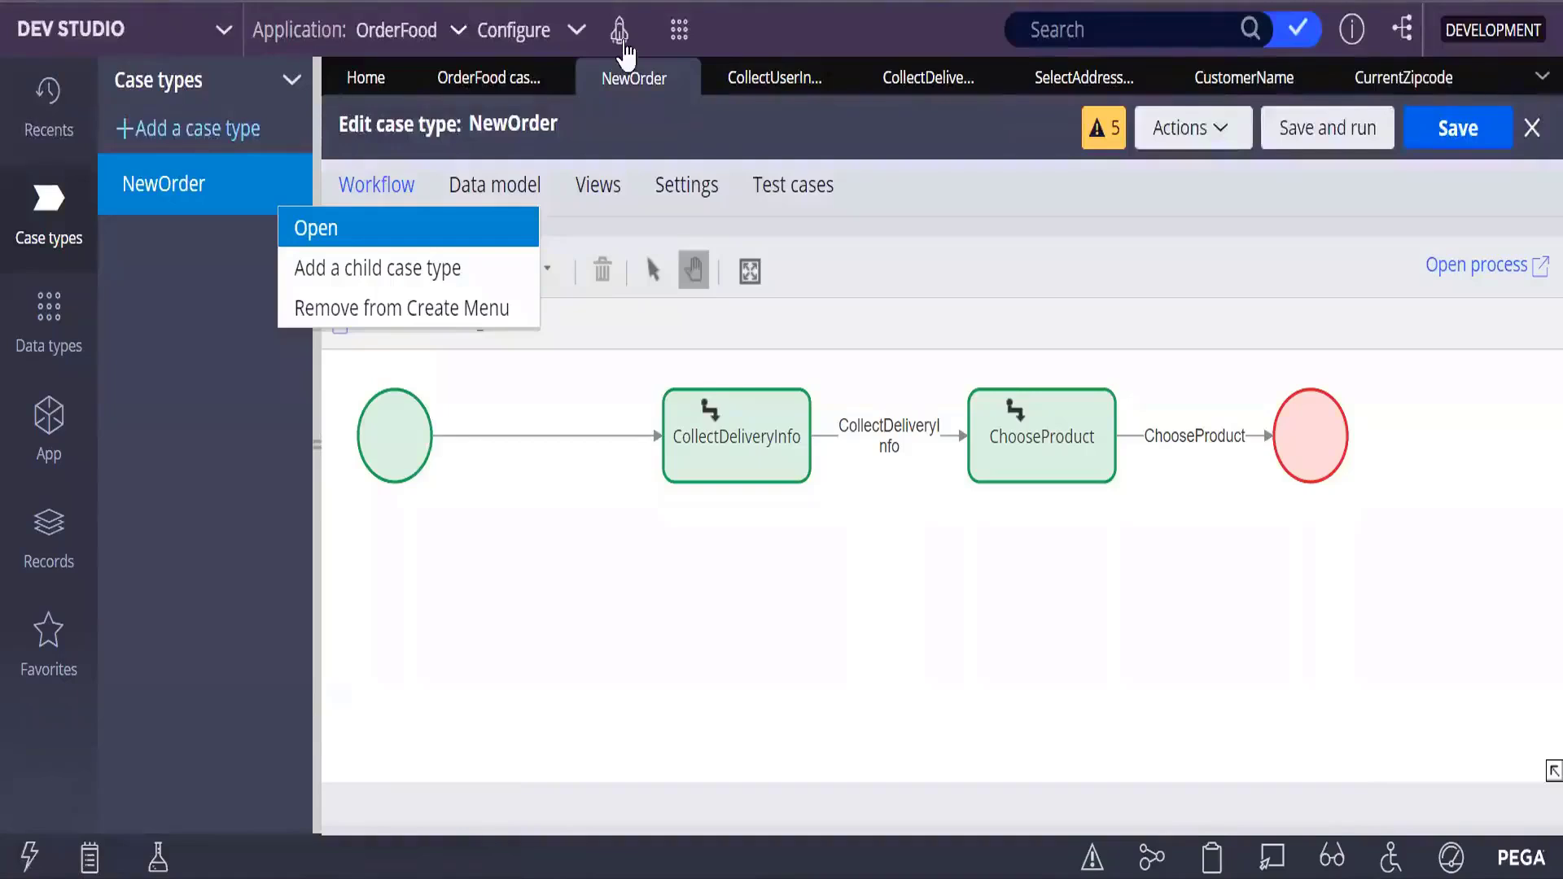
{"action": "key", "text": "Down"}
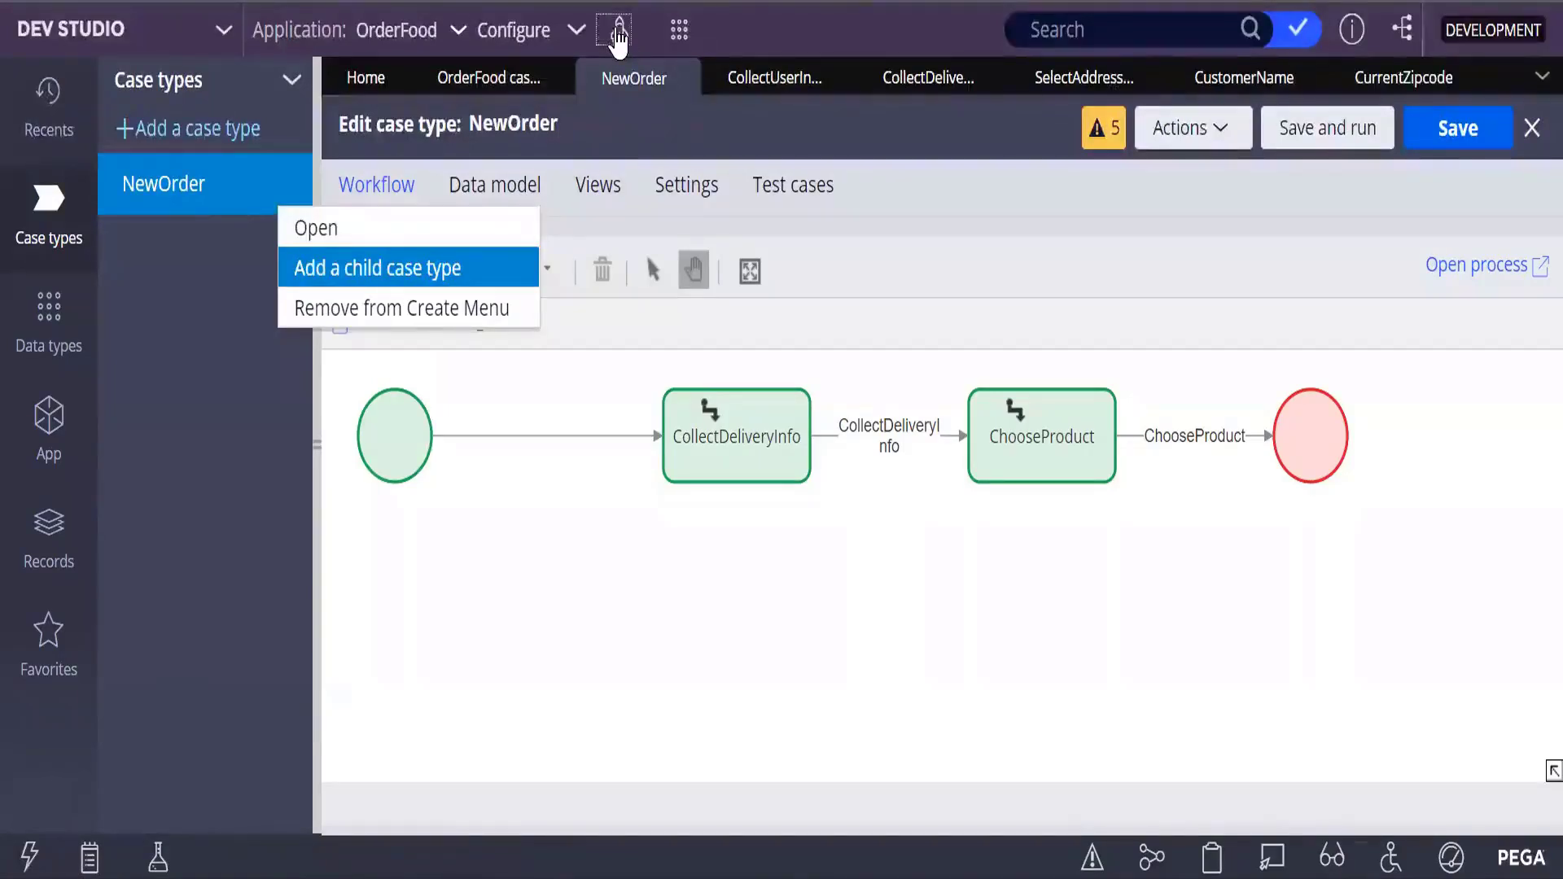
{"action": "left_click", "coordinate": [618, 31]}
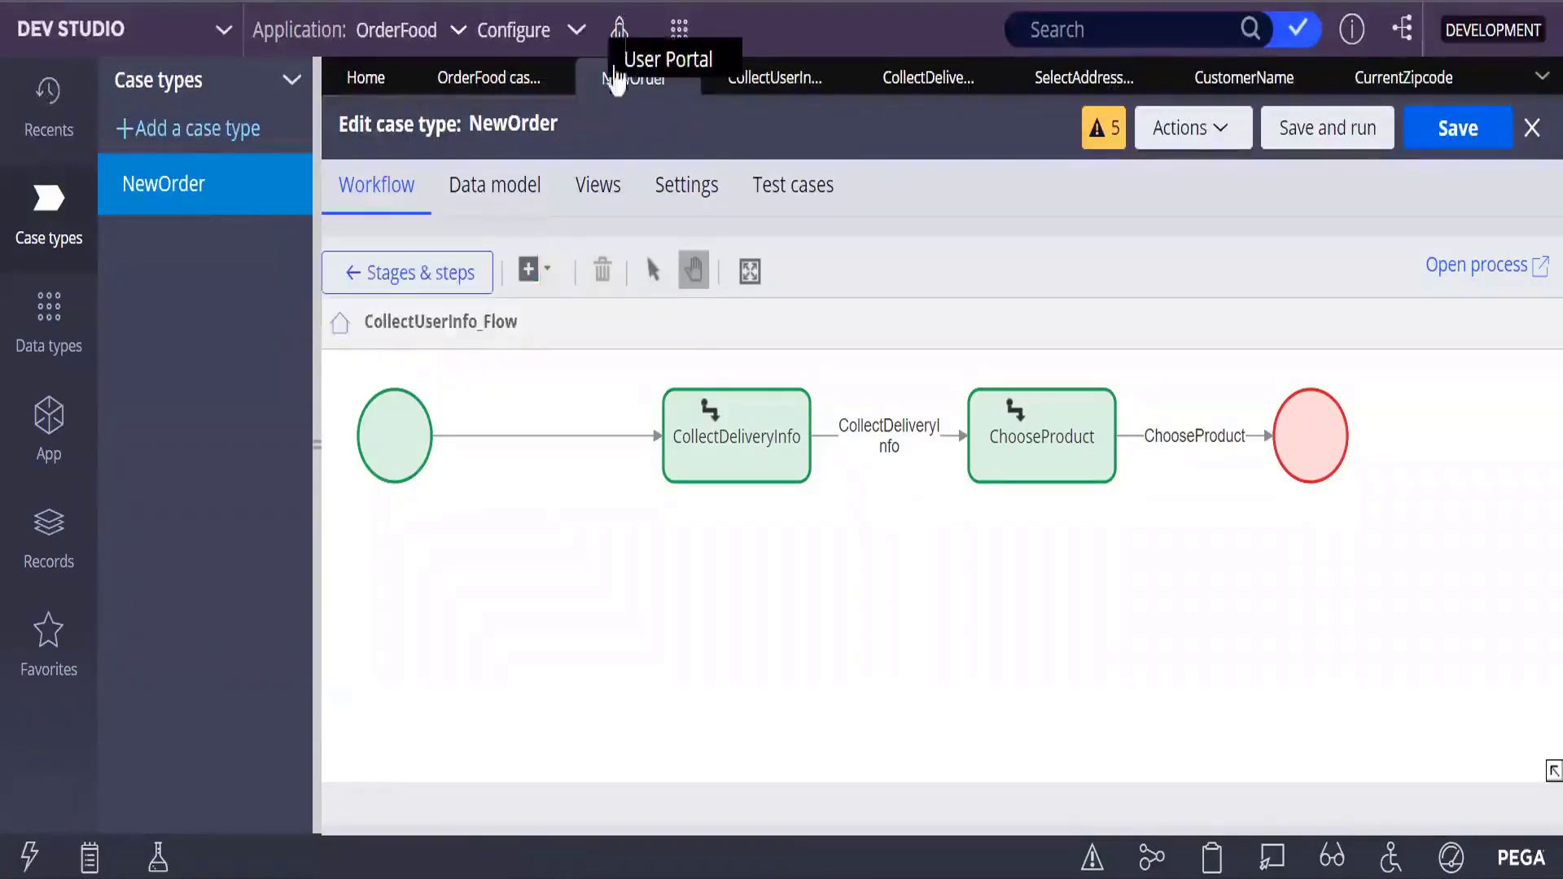
{"action": "left_click", "coordinate": [657, 62]}
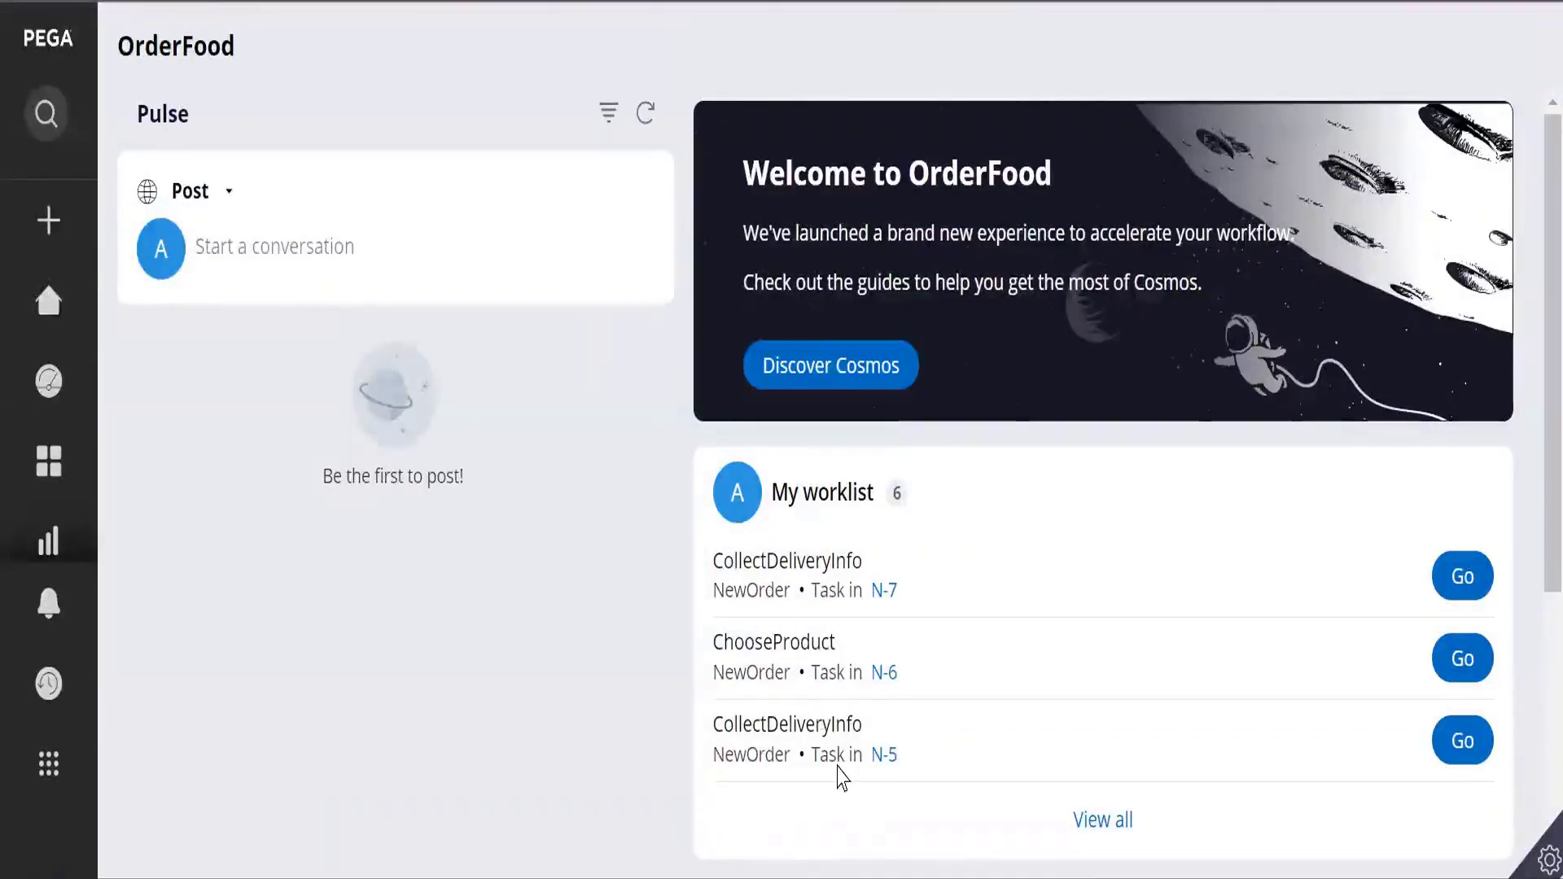
Create a NewOrder case in the user portal.
{"action": "mouse_move", "coordinate": [65, 236]}
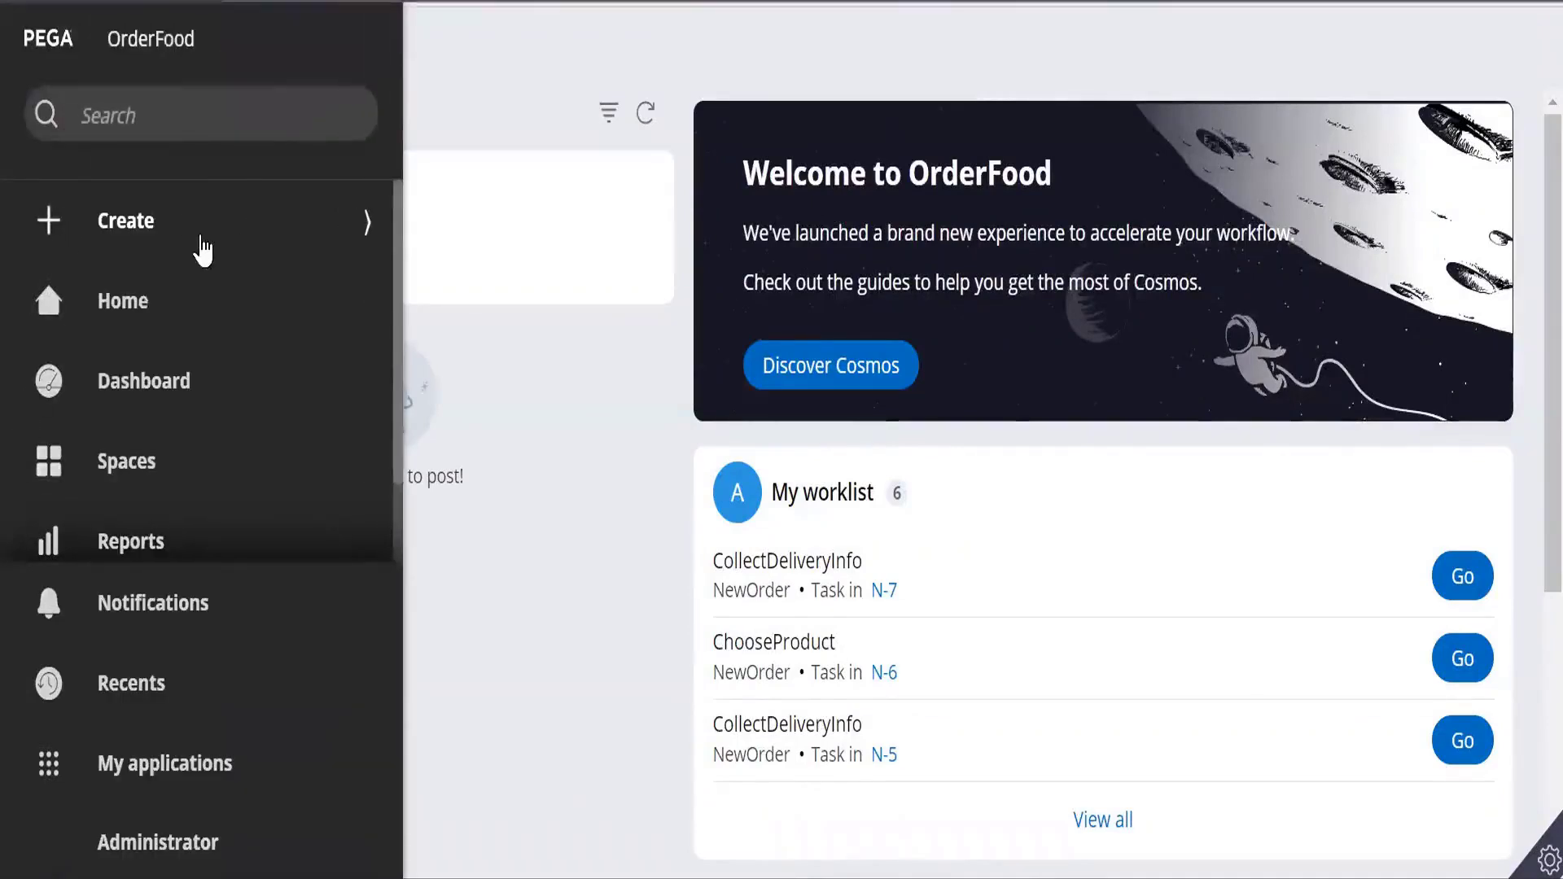
{"action": "left_click", "coordinate": [370, 228]}
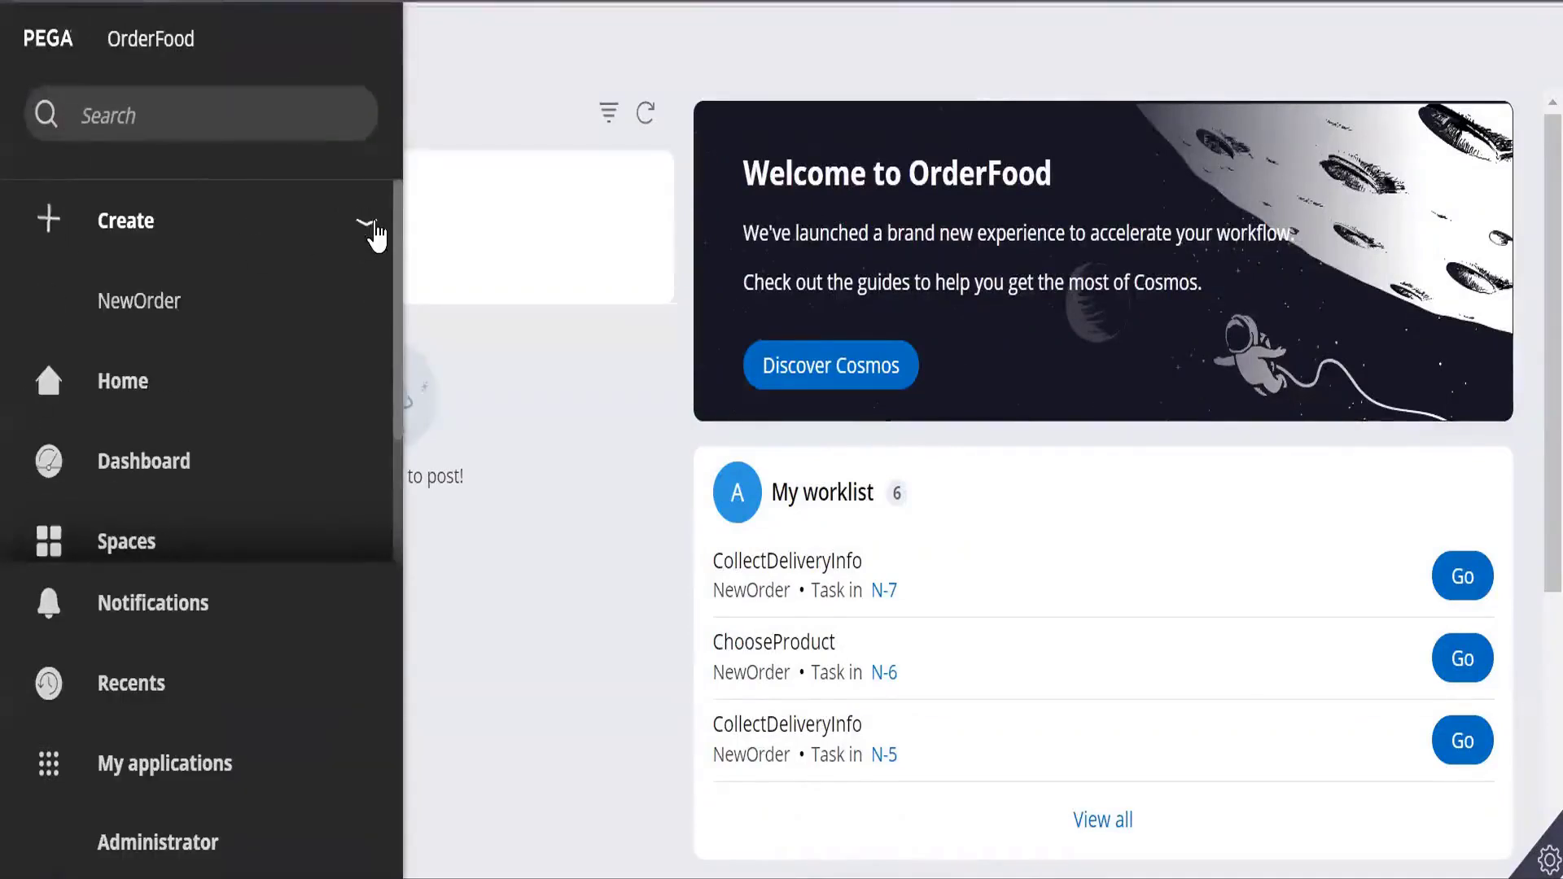
{"action": "left_click", "coordinate": [106, 313]}
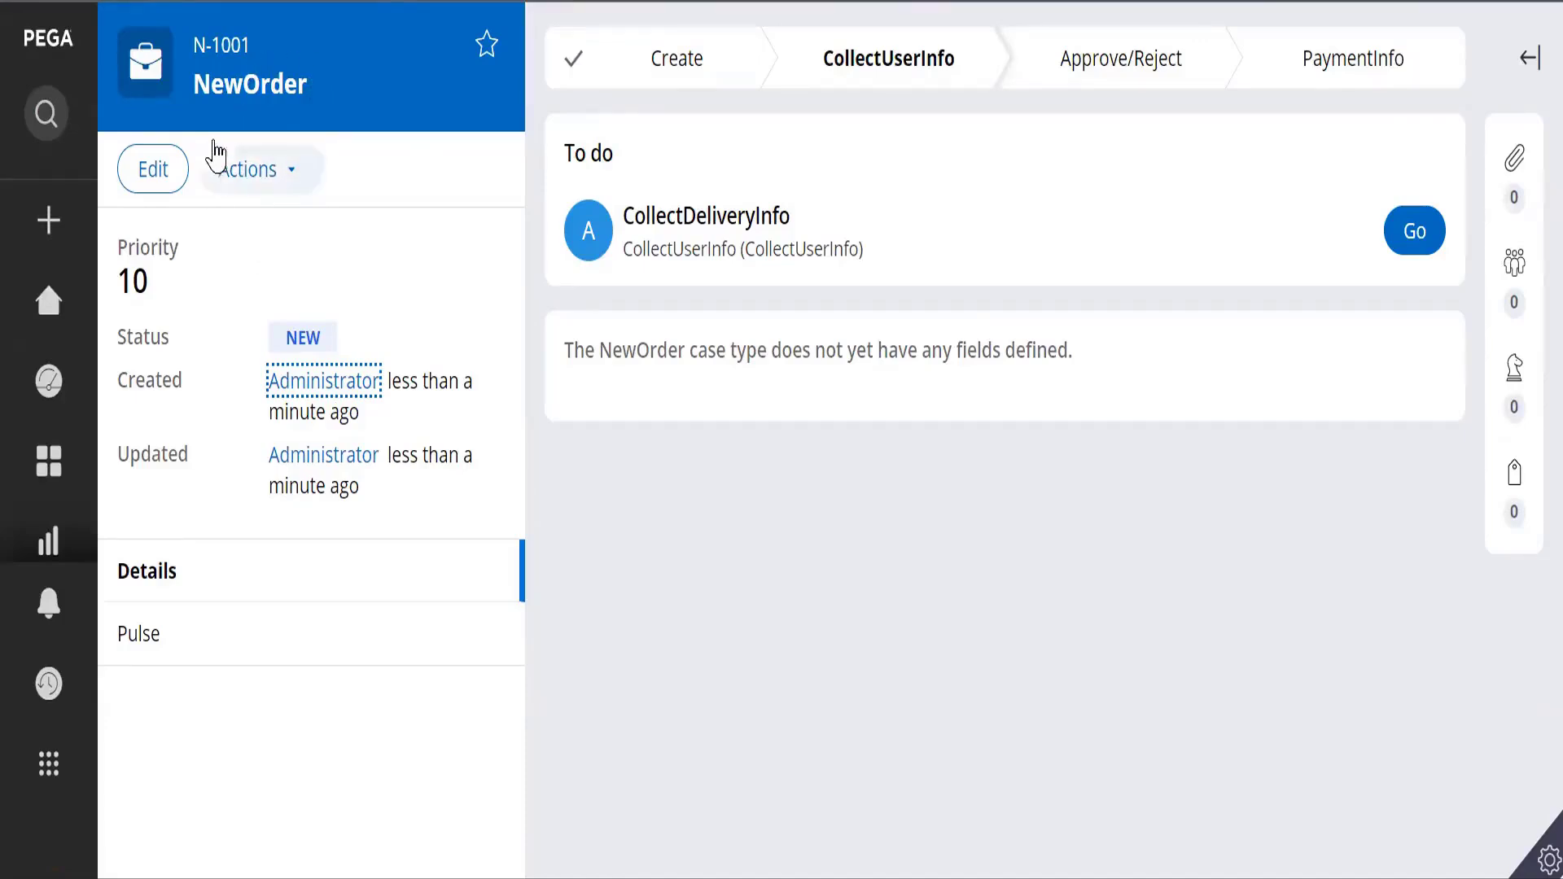
Open the case's CollectDeliveryInfo task and review the fields on its form.
{"action": "left_click", "coordinate": [1425, 234]}
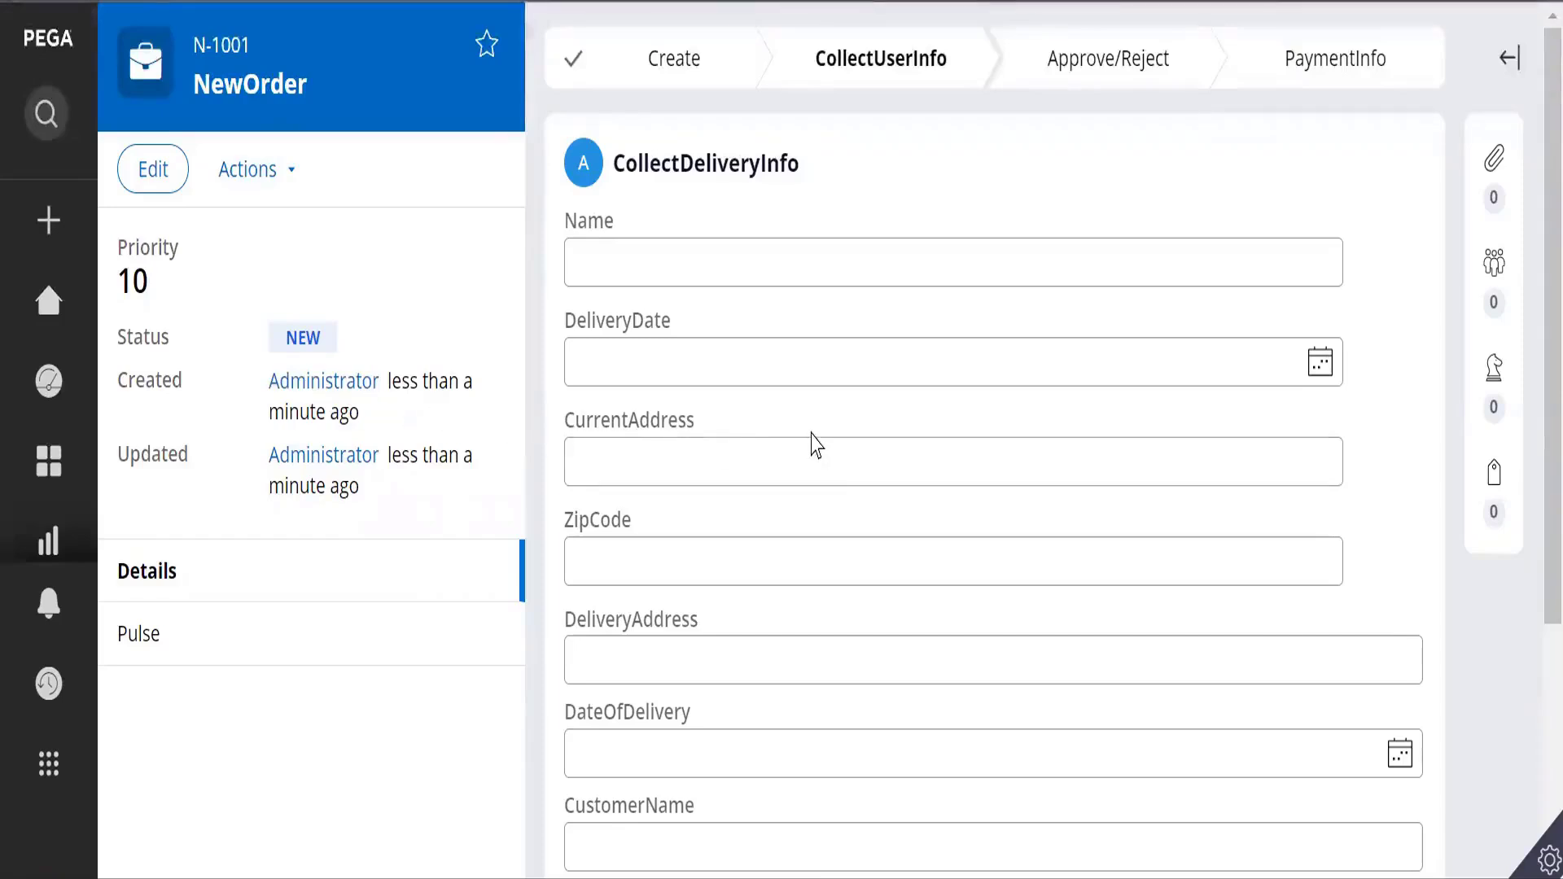
{"action": "scroll", "coordinate": [819, 523], "scroll_direction": "down", "scroll_amount": 4}
{"action": "scroll", "coordinate": [812, 519], "scroll_direction": "up", "scroll_amount": 4}
{"action": "scroll", "coordinate": [812, 520], "scroll_direction": "down", "scroll_amount": 3}
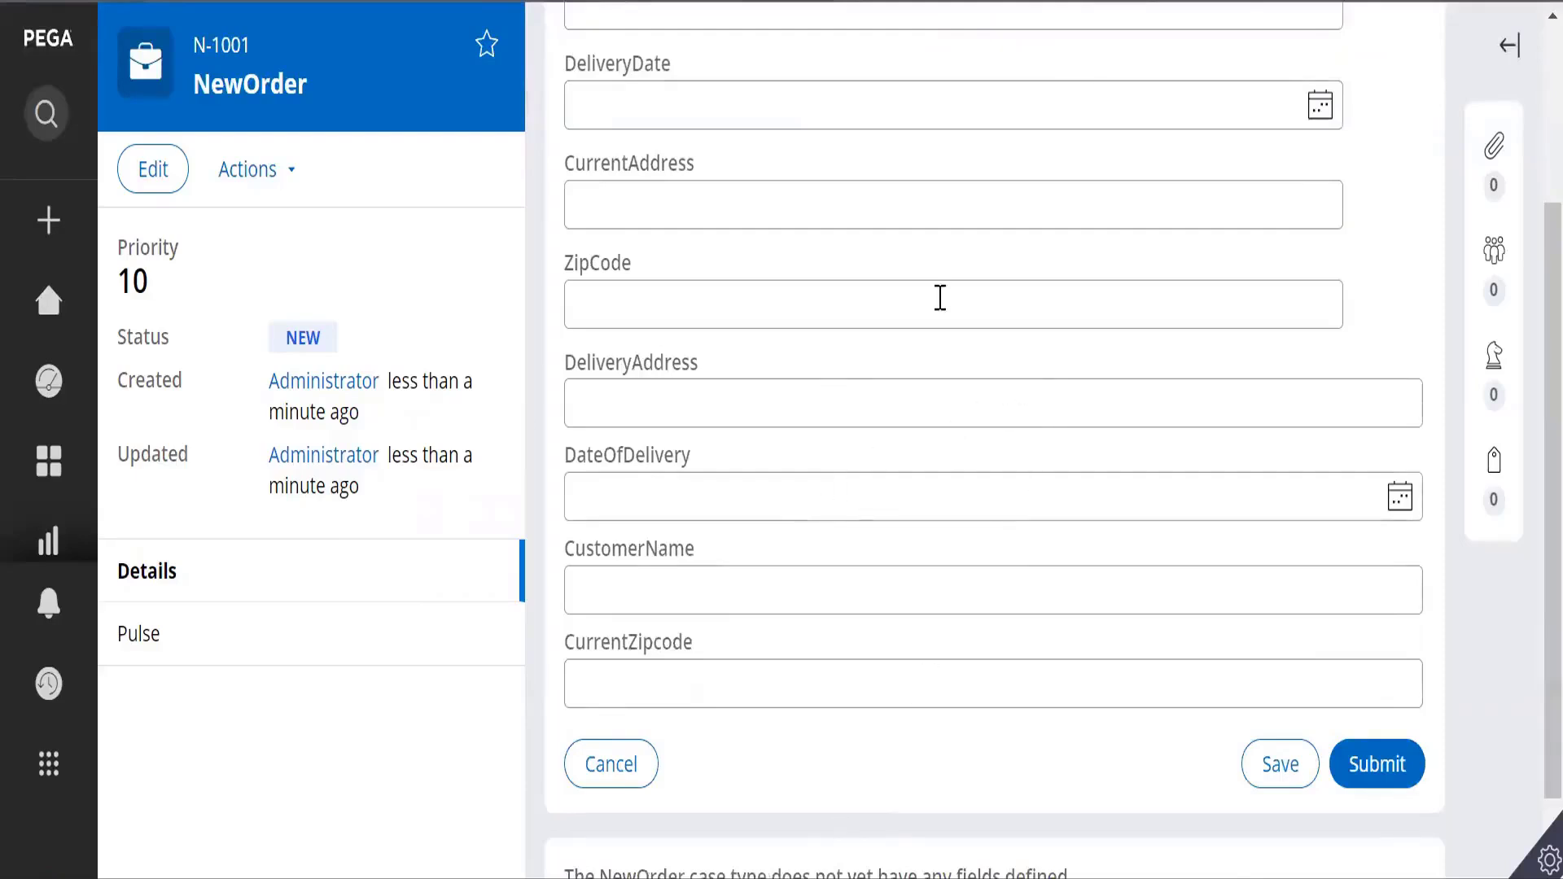
{"action": "scroll", "coordinate": [994, 574], "scroll_direction": "up", "scroll_amount": 1}
{"action": "scroll", "coordinate": [995, 576], "scroll_direction": "up", "scroll_amount": 3}
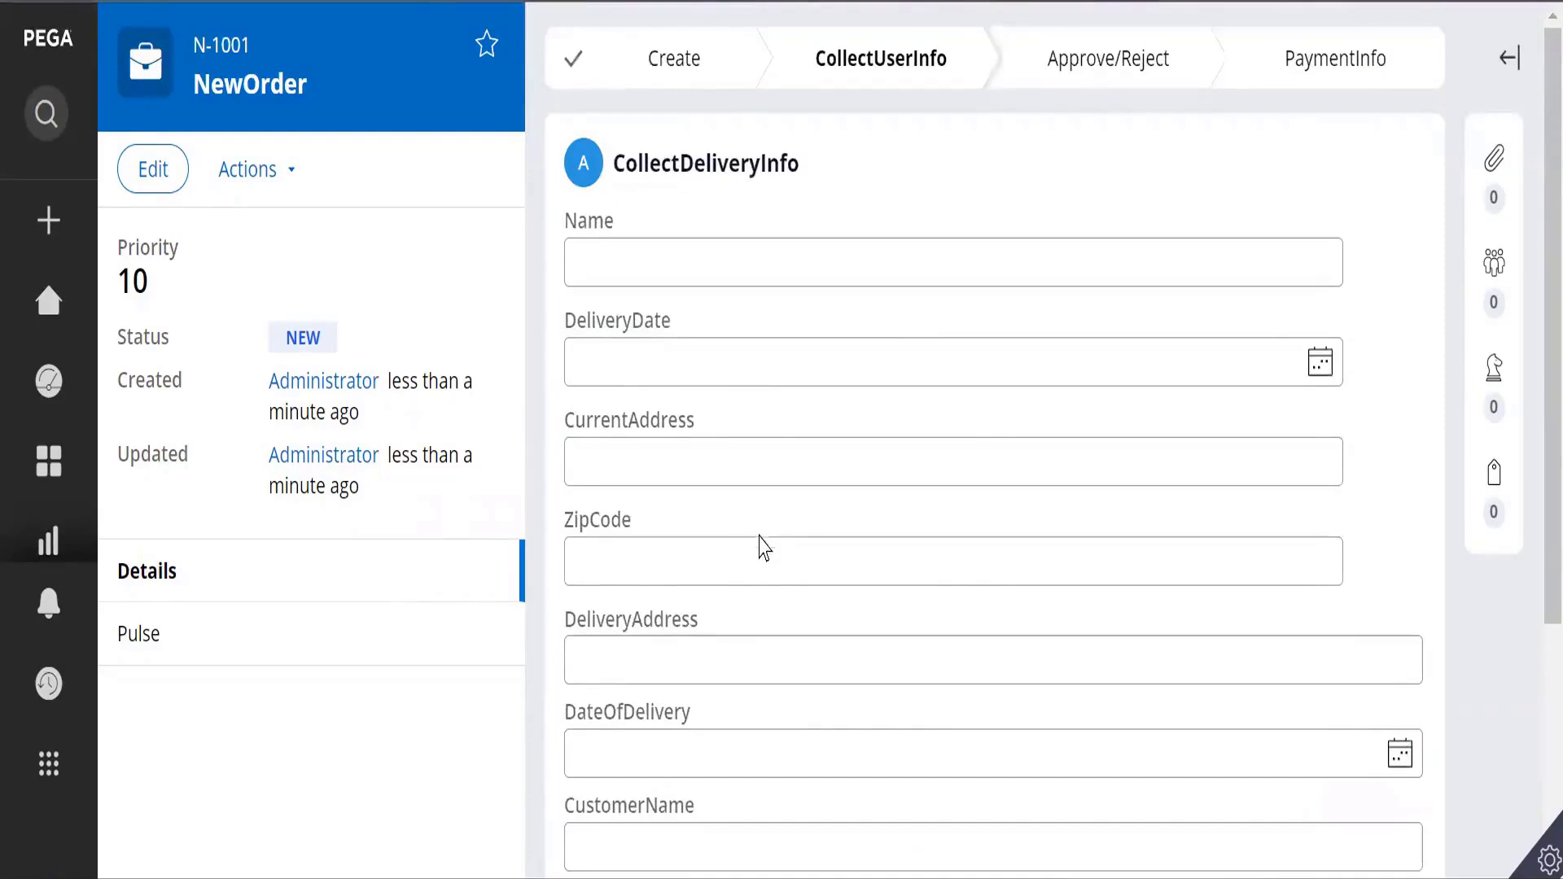
{"action": "scroll", "coordinate": [945, 727], "scroll_direction": "down", "scroll_amount": 3}
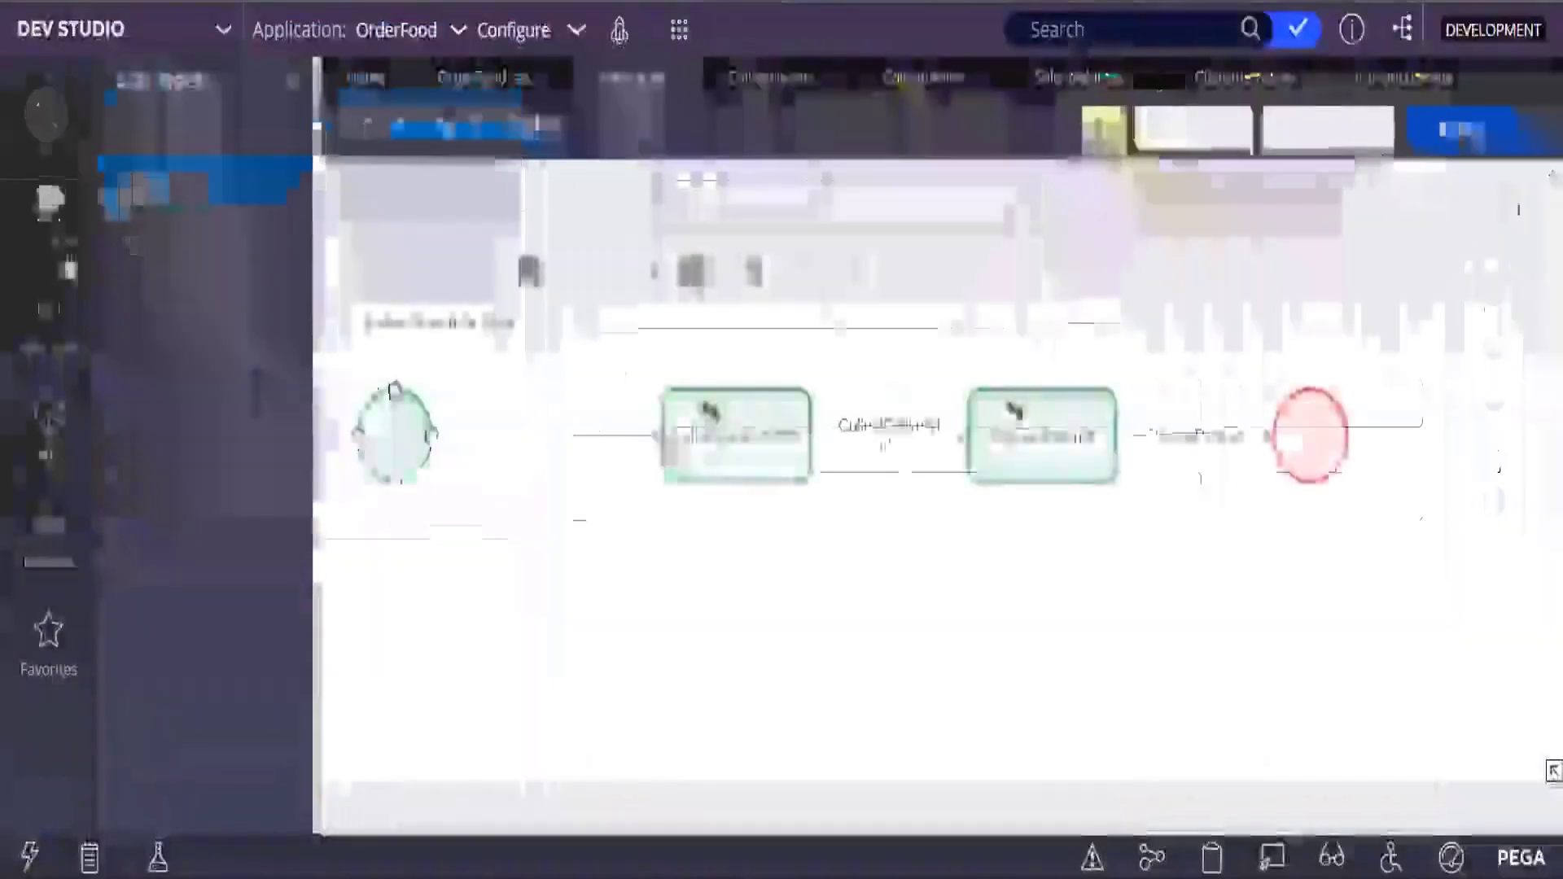
Return to the SelectAddressInfo section in Dev Studio and try to add a Label control at the second dynamic layout.
{"action": "left_click", "coordinate": [1099, 81]}
{"action": "scroll", "coordinate": [806, 554], "scroll_direction": "up", "scroll_amount": 5}
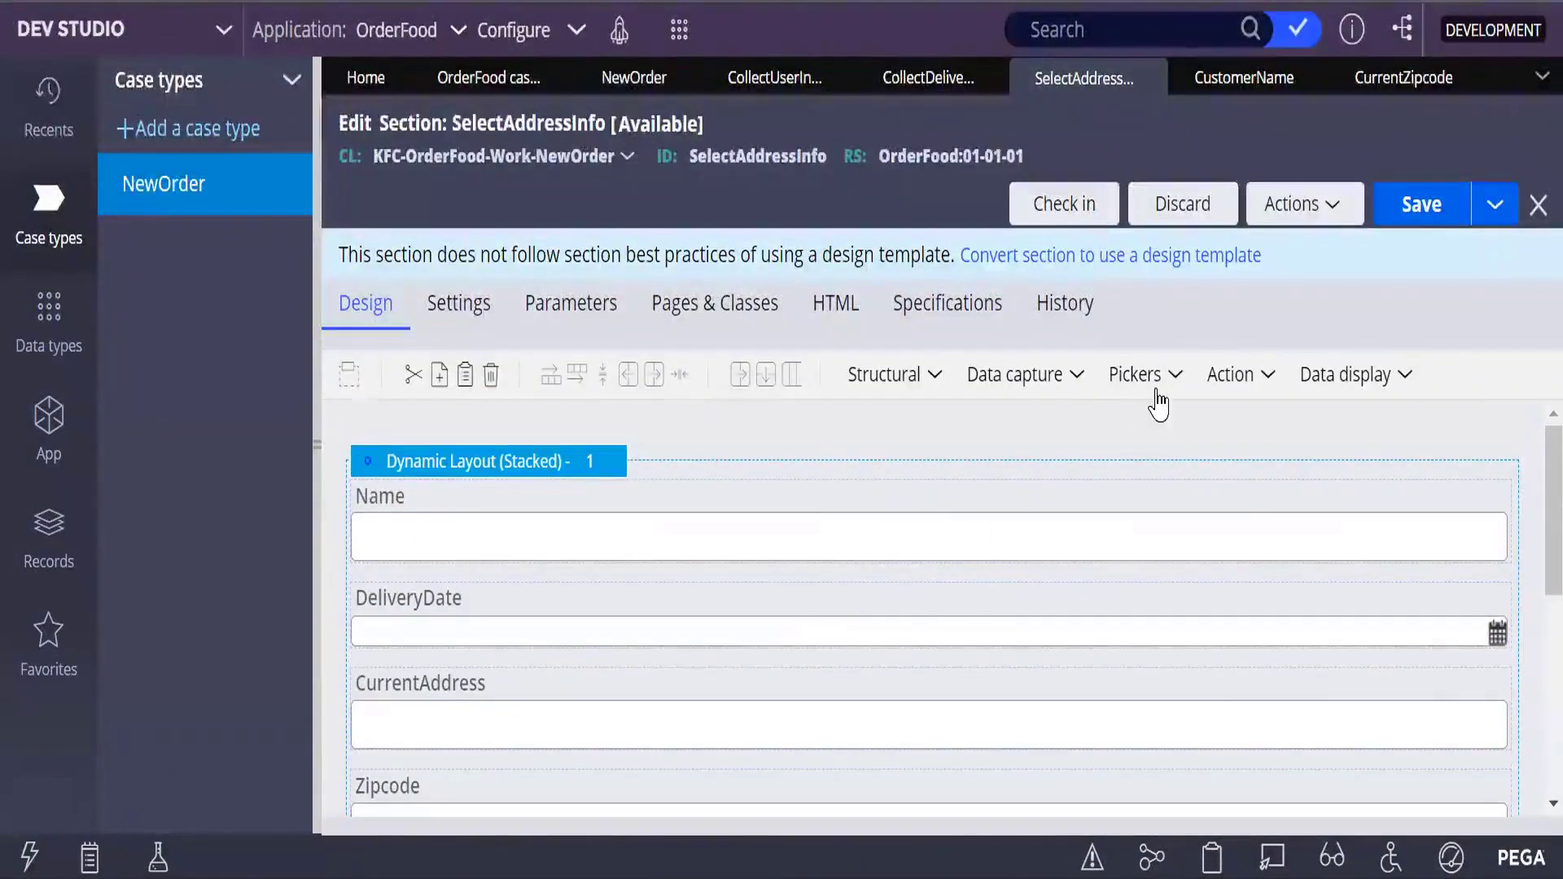
{"action": "left_click", "coordinate": [1266, 382]}
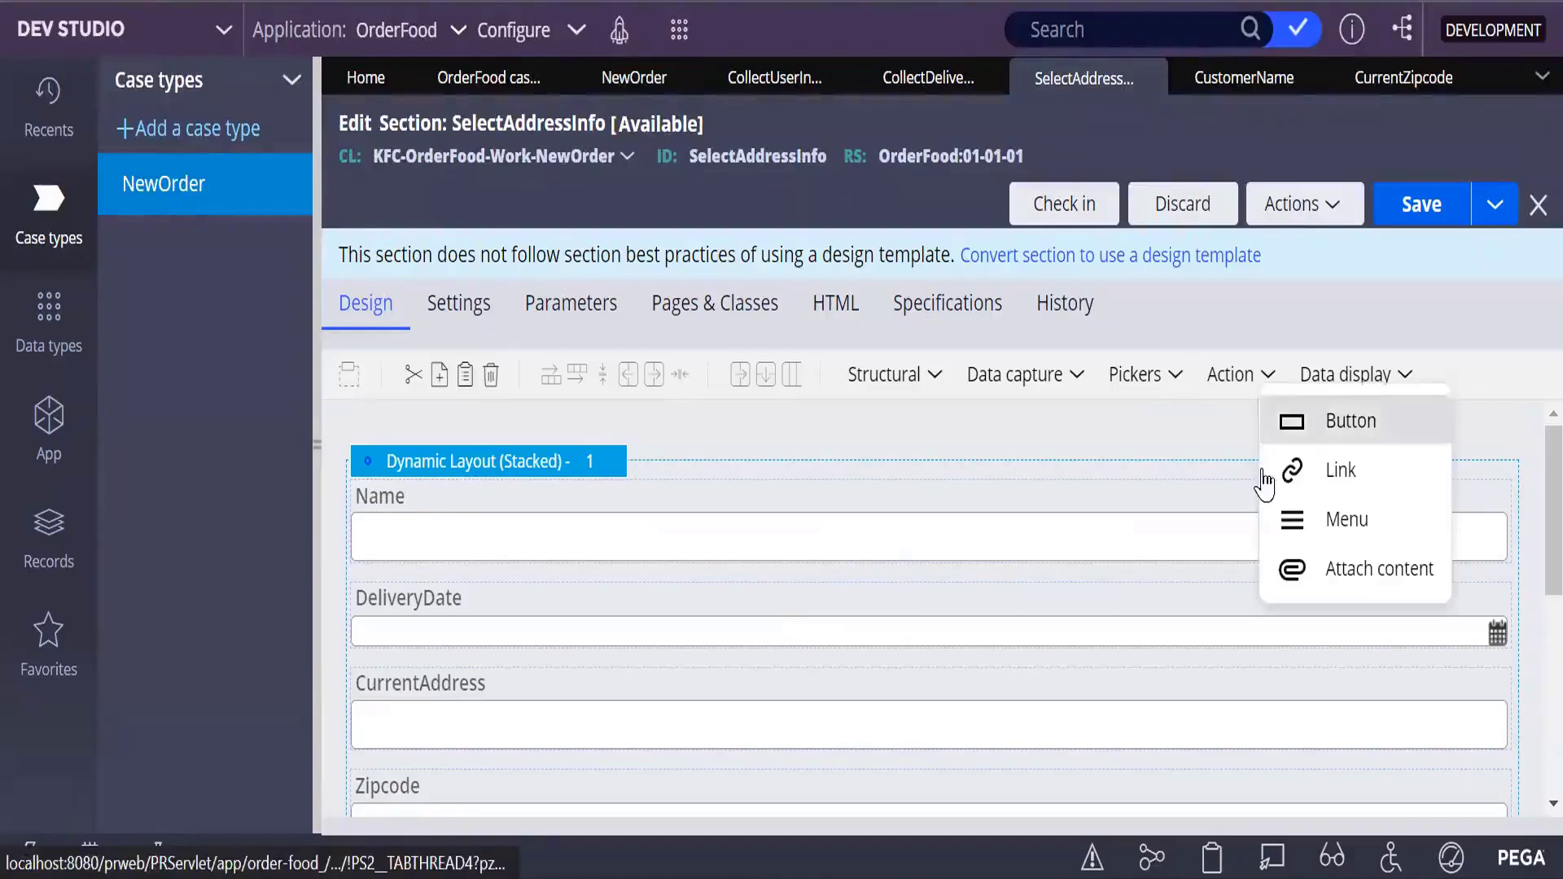
{"action": "left_click", "coordinate": [1307, 374]}
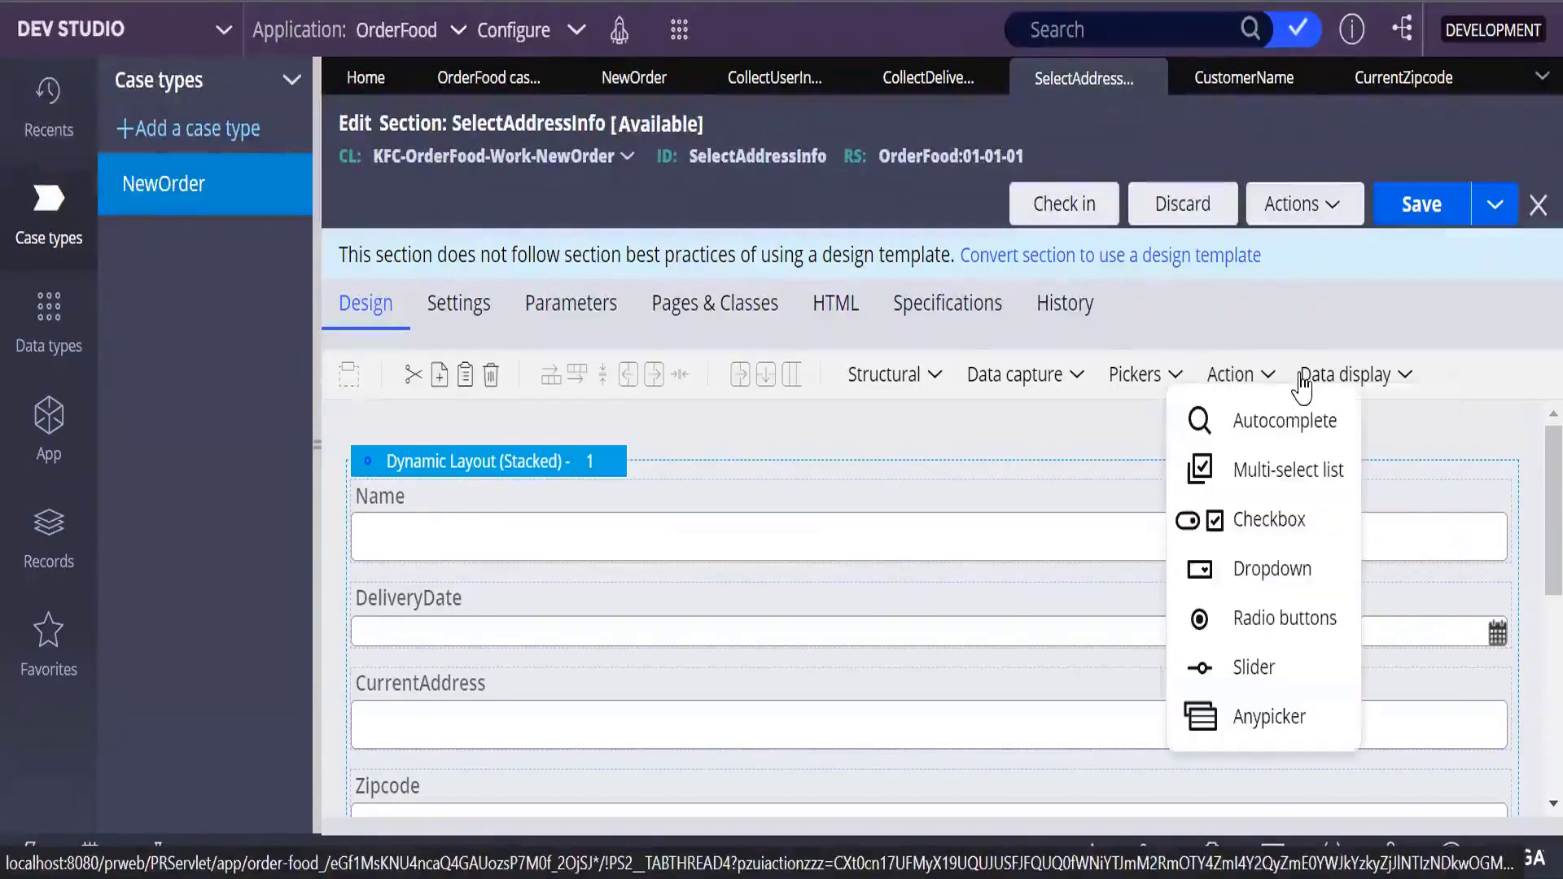
{"action": "left_click", "coordinate": [1408, 378]}
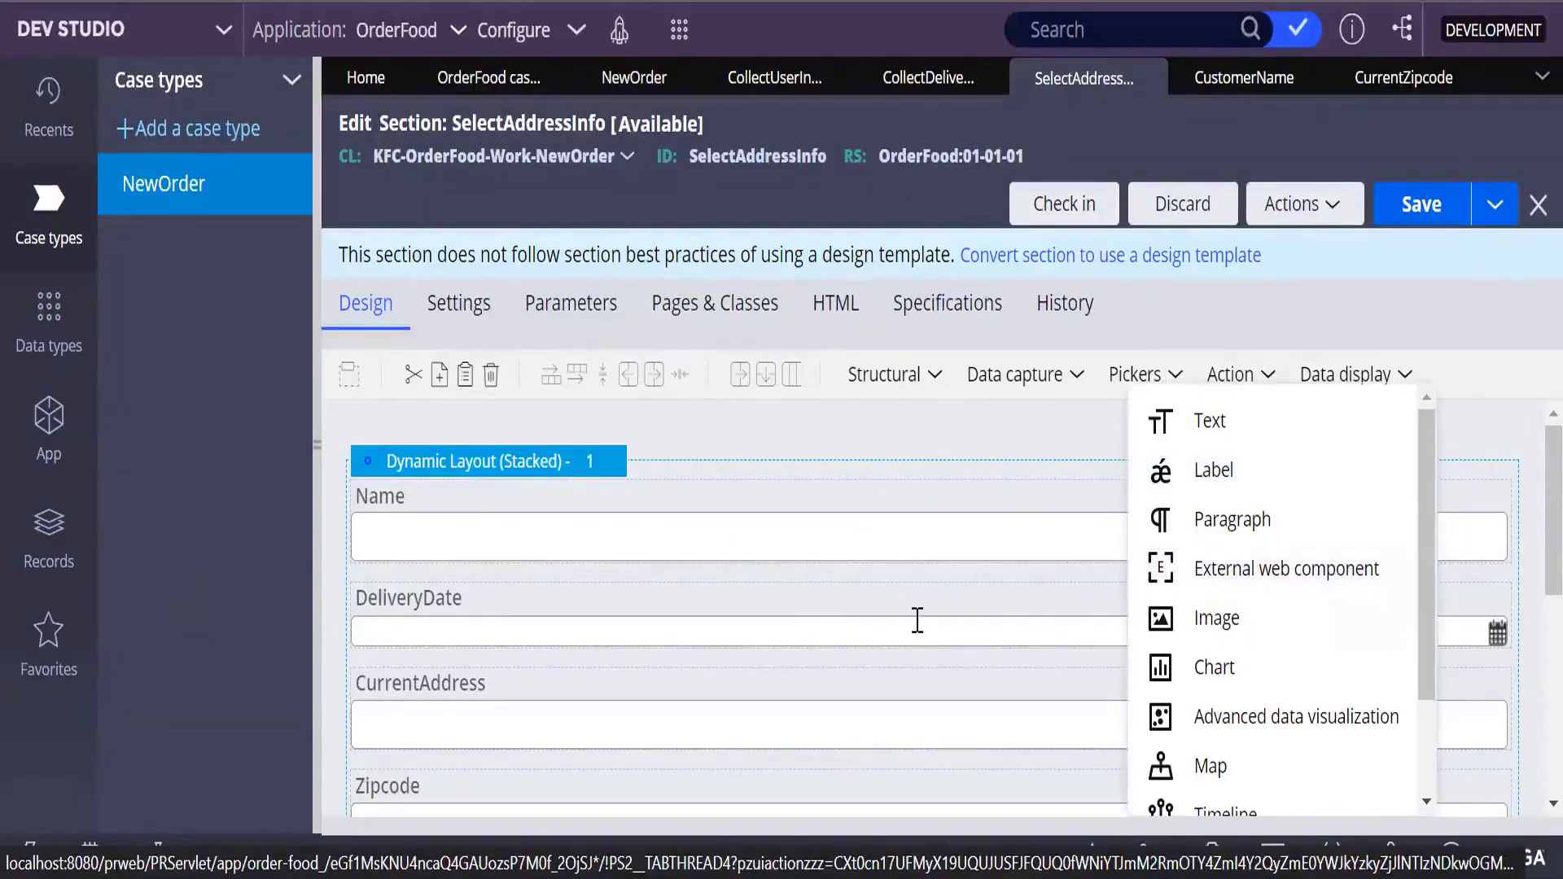
{"action": "scroll", "coordinate": [918, 621], "scroll_direction": "down", "scroll_amount": 3}
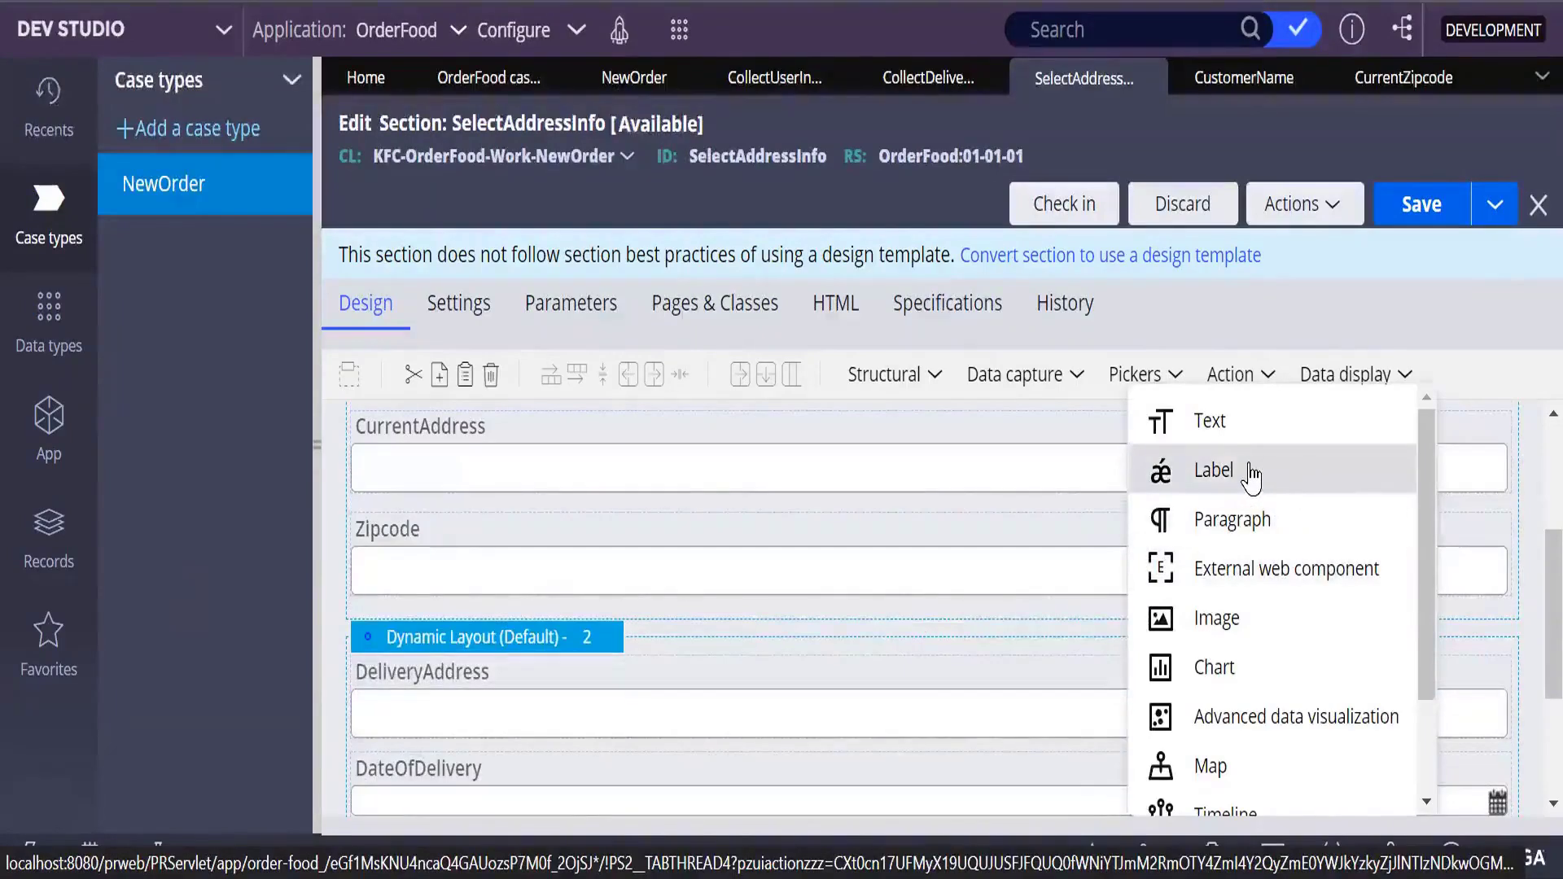
{"action": "left_click_drag", "start_coordinate": [1251, 479], "coordinate": [621, 632]}
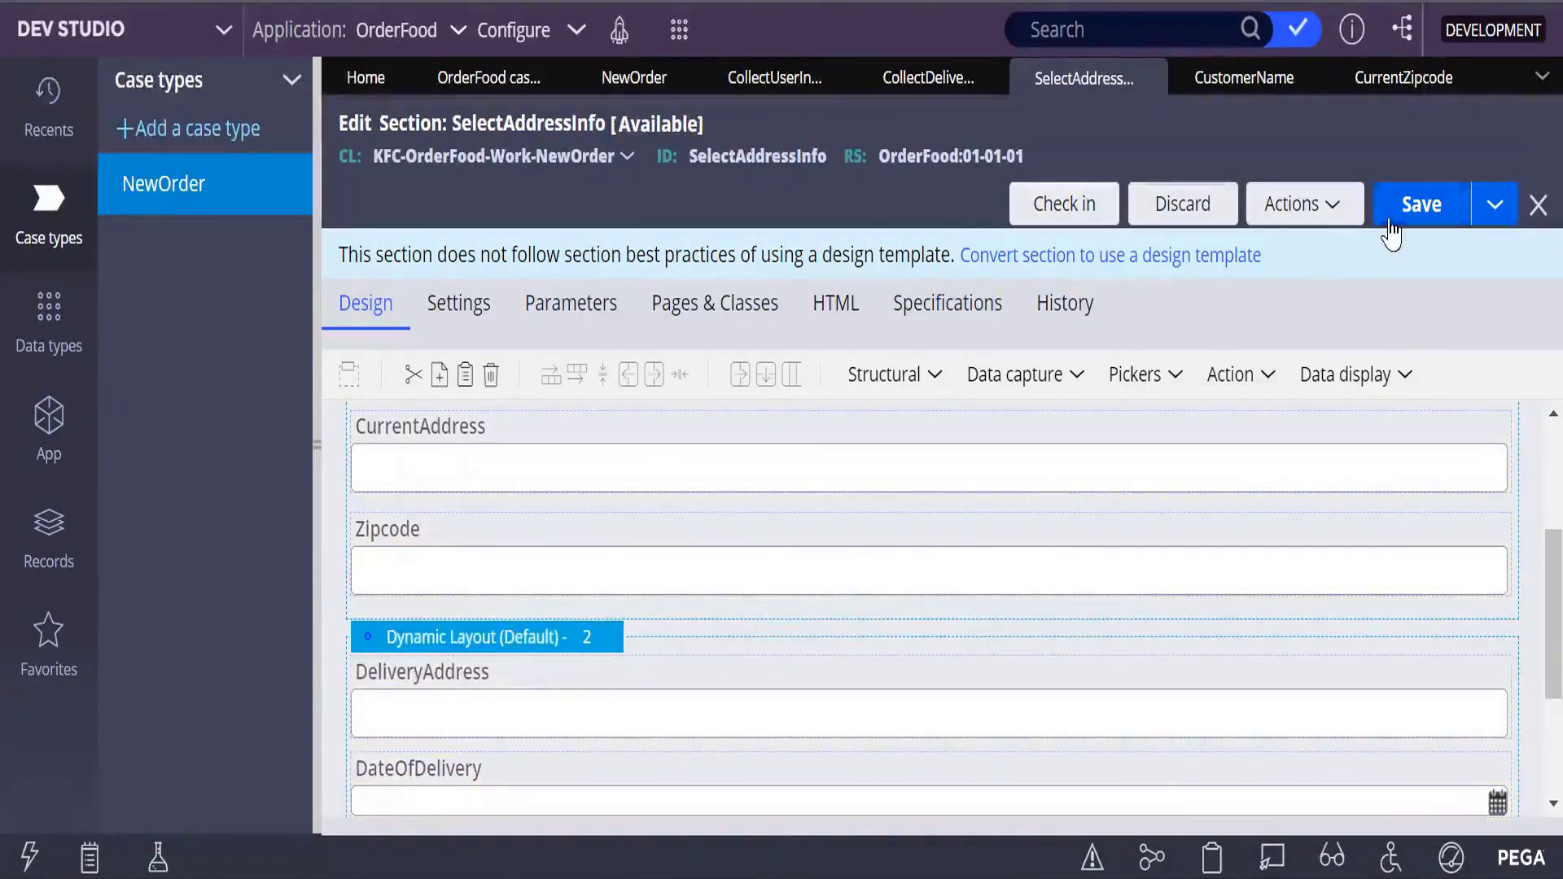
Add a Label control to the first dynamic layout and place it below the Zipcode field.
{"action": "left_click", "coordinate": [1335, 209]}
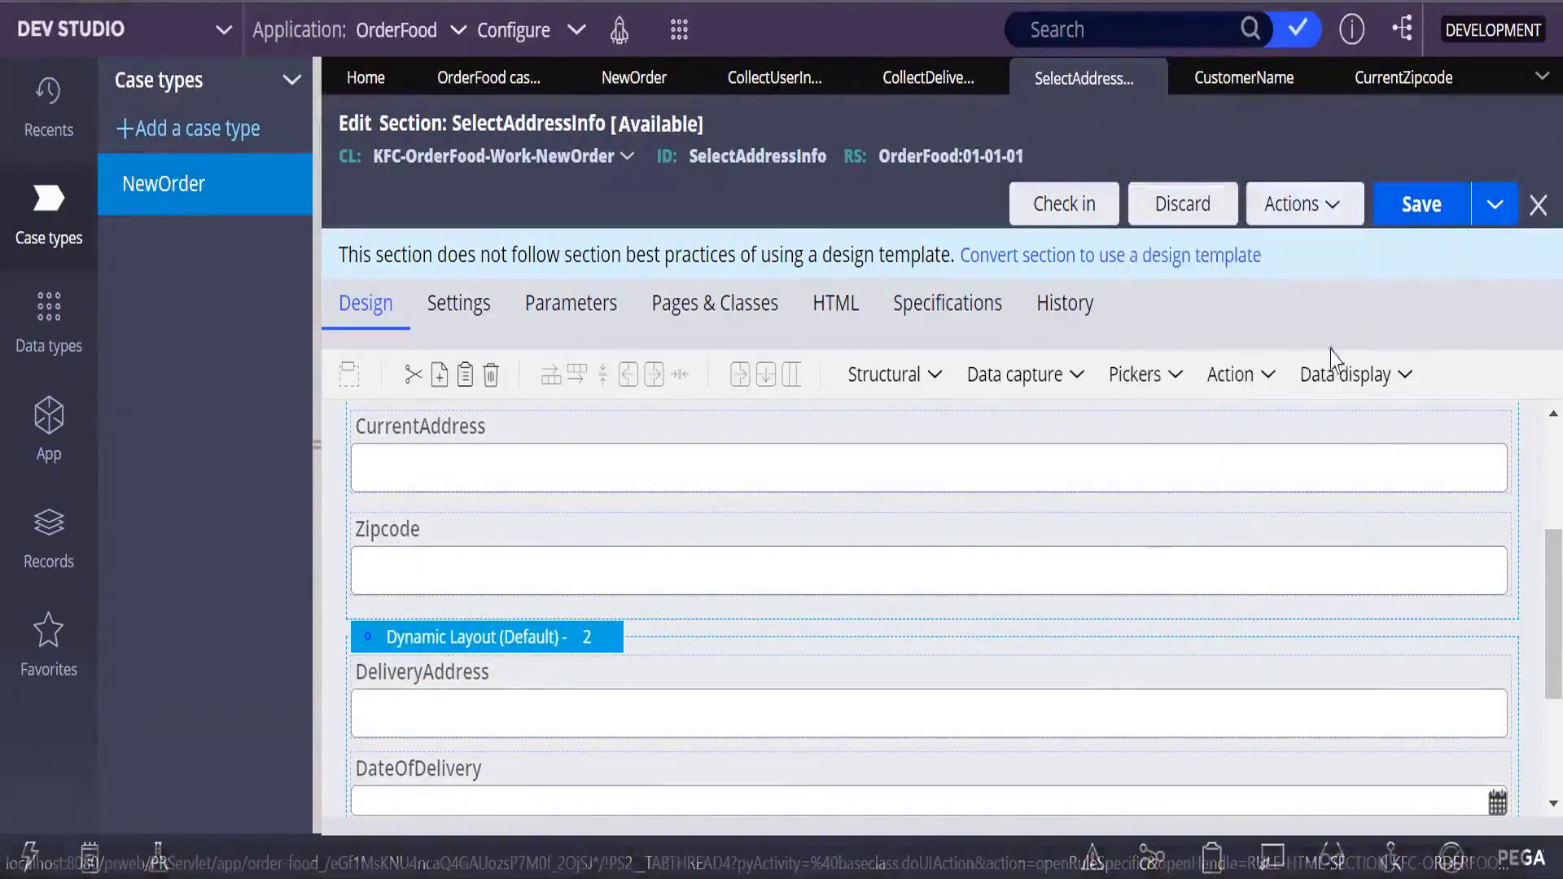
{"action": "left_click", "coordinate": [1405, 376]}
{"action": "left_click_drag", "start_coordinate": [1216, 474], "coordinate": [803, 581]}
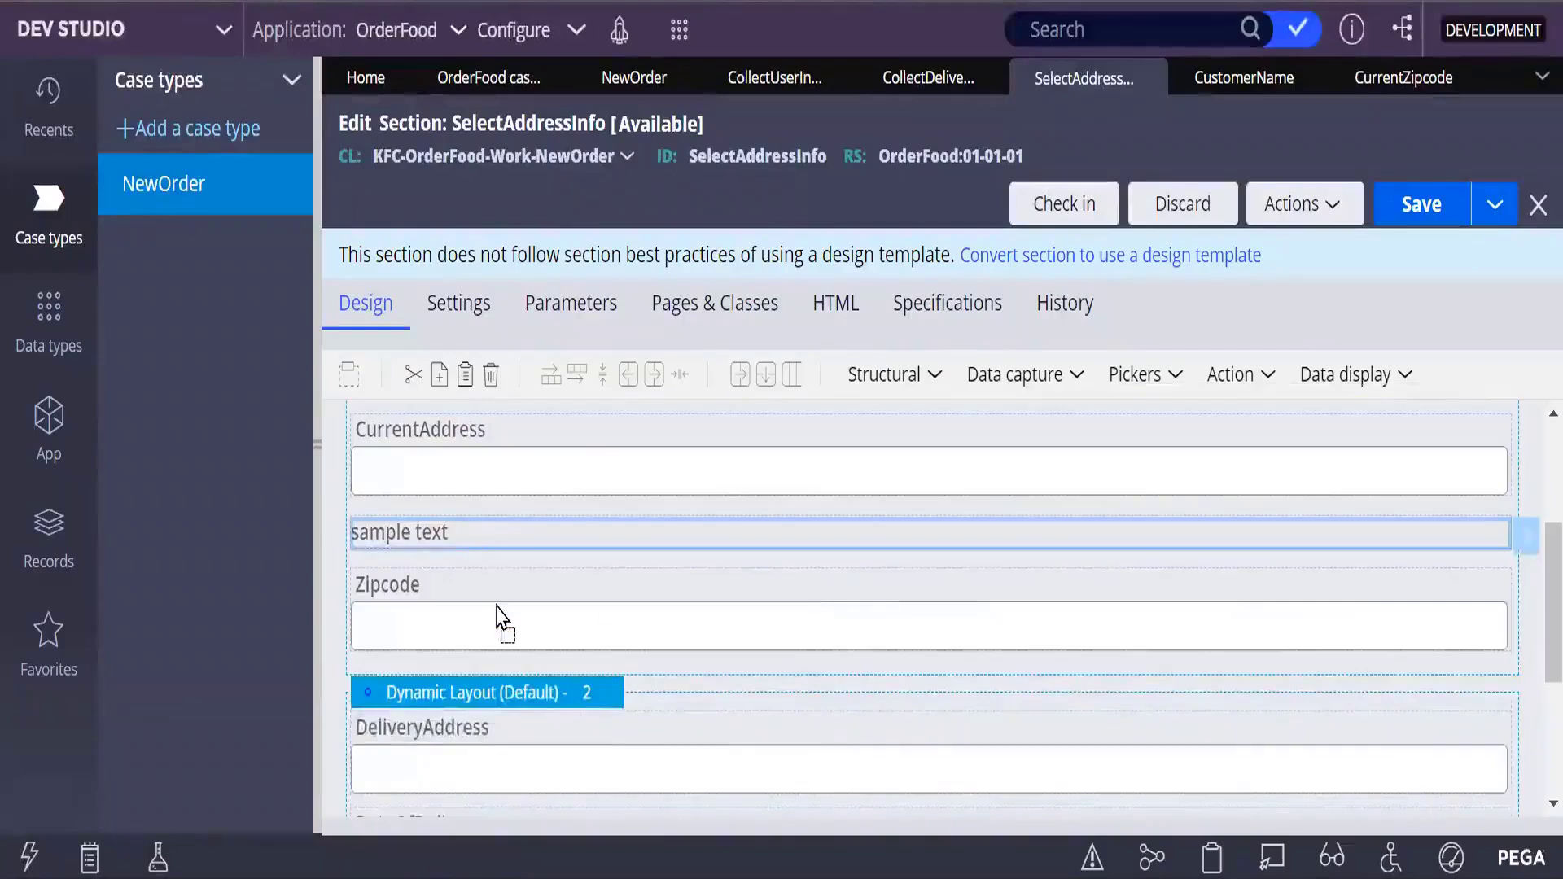
{"action": "left_click_drag", "start_coordinate": [497, 609], "coordinate": [493, 682]}
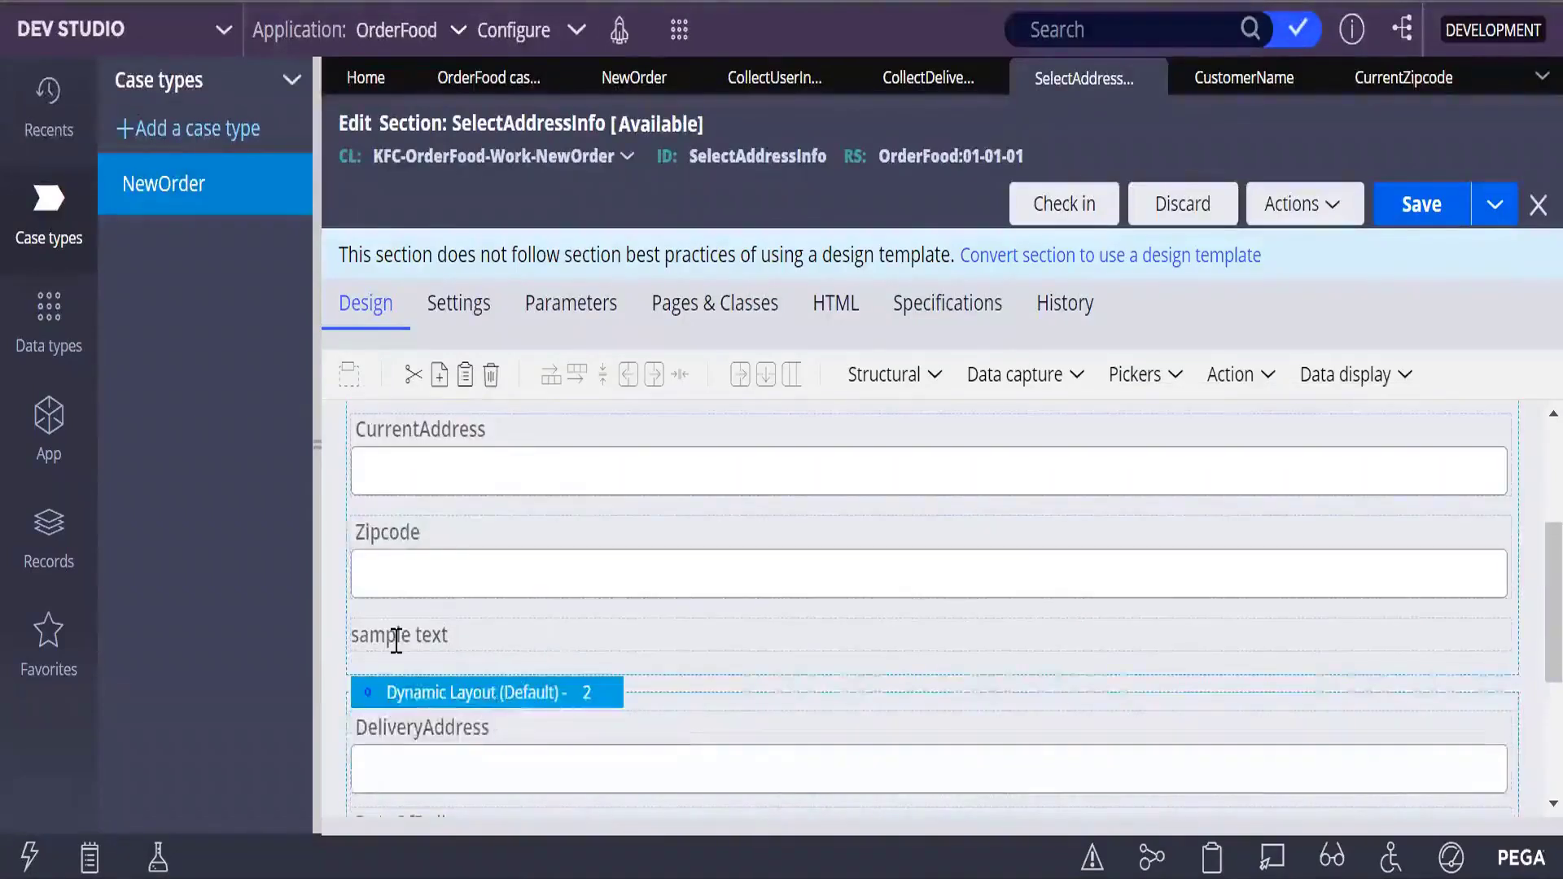
Inspect the cell properties of the sample text label below Zipcode and close them without changes.
{"action": "left_click", "coordinate": [405, 641]}
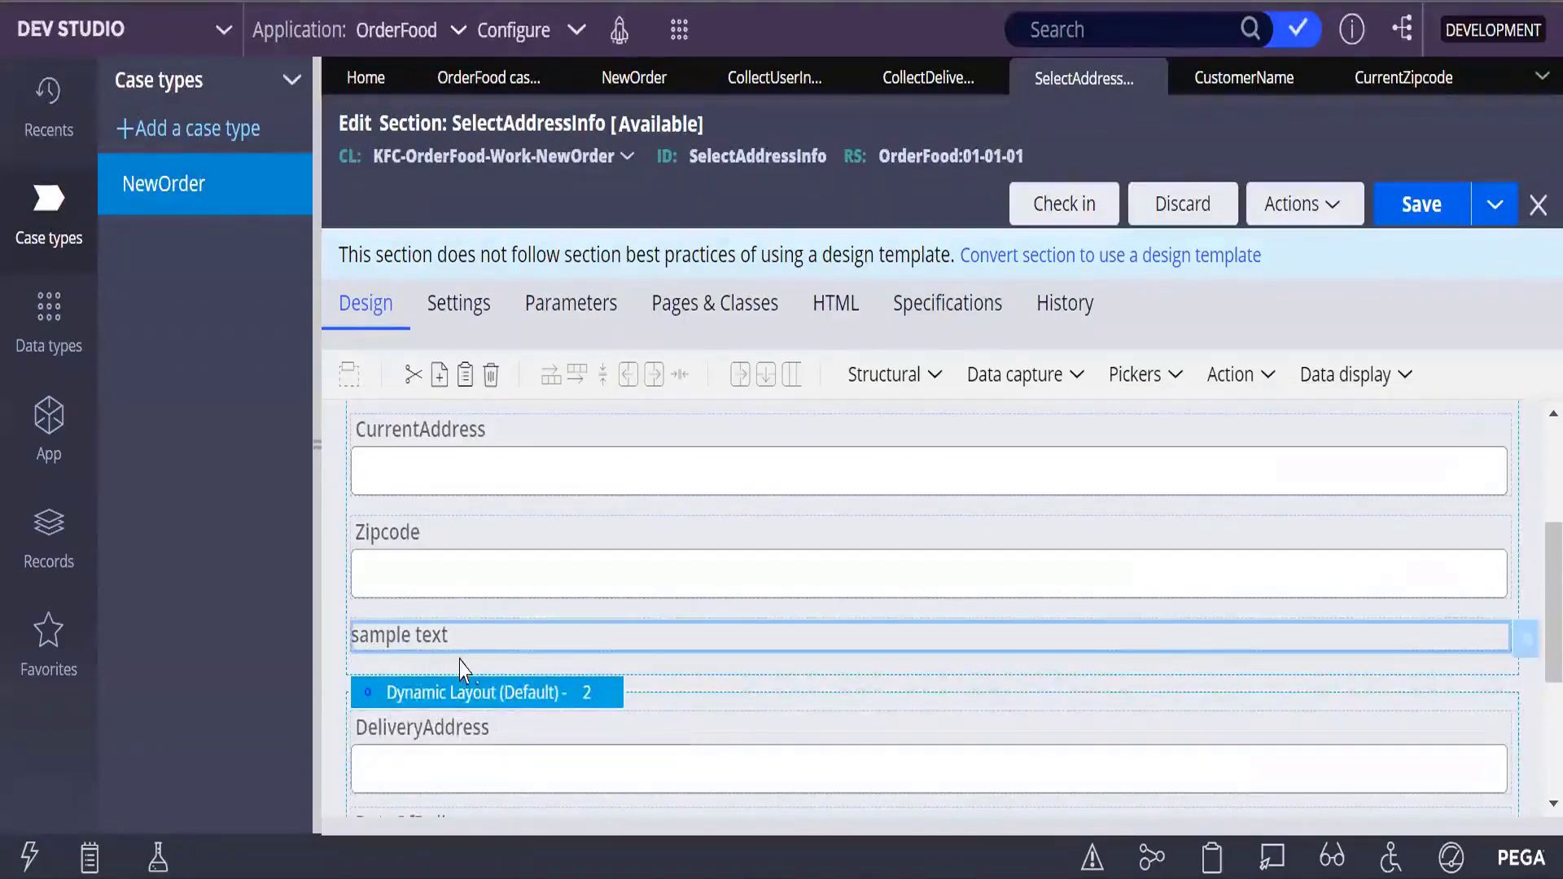
{"action": "right_click", "coordinate": [508, 634]}
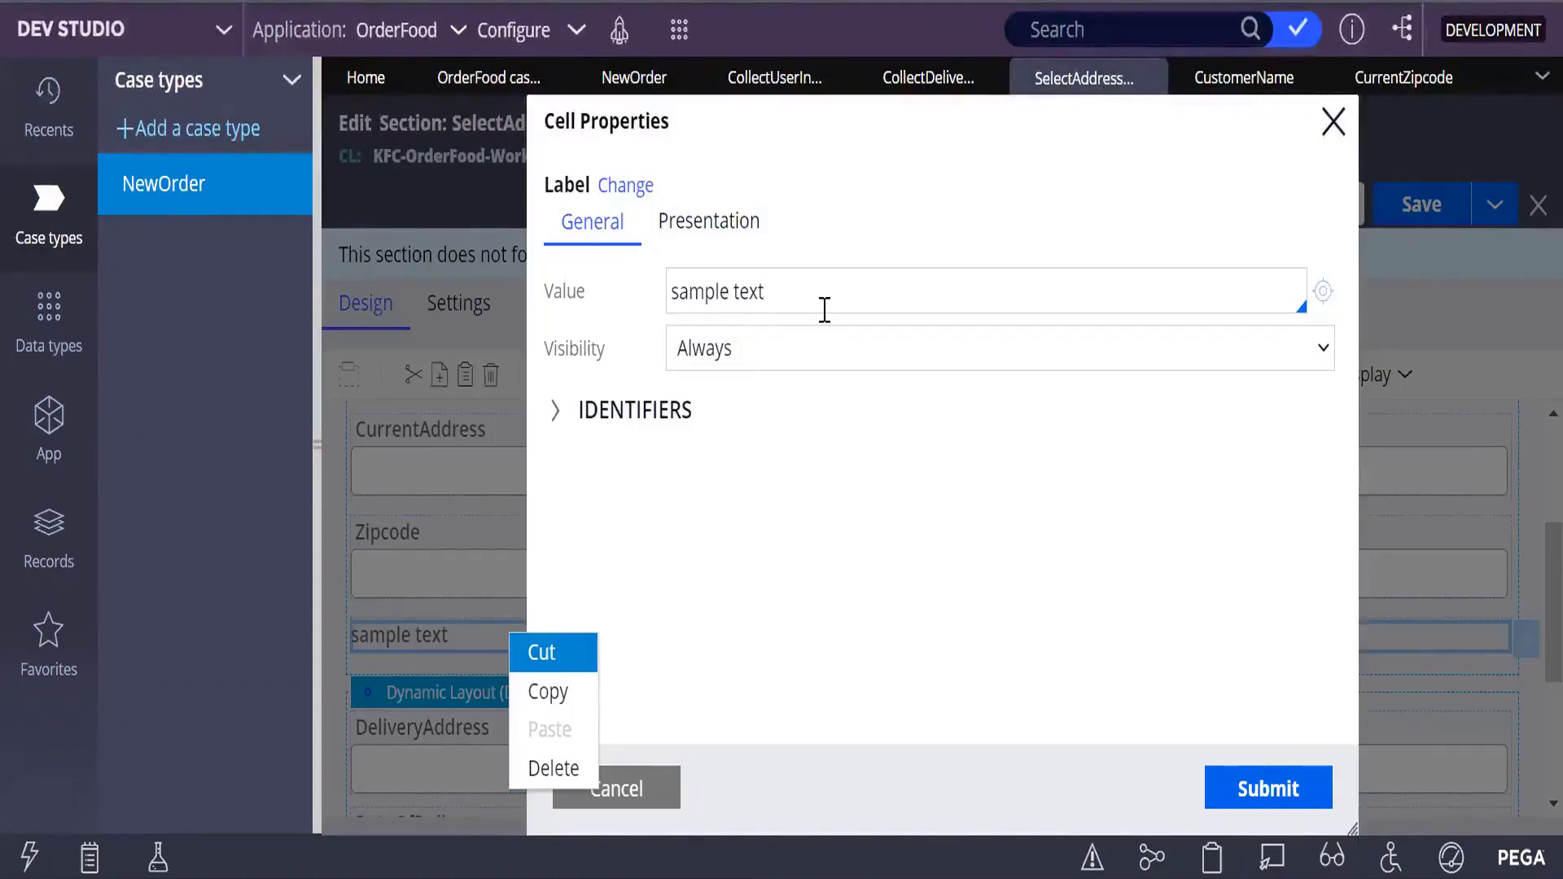
{"action": "left_click", "coordinate": [656, 796]}
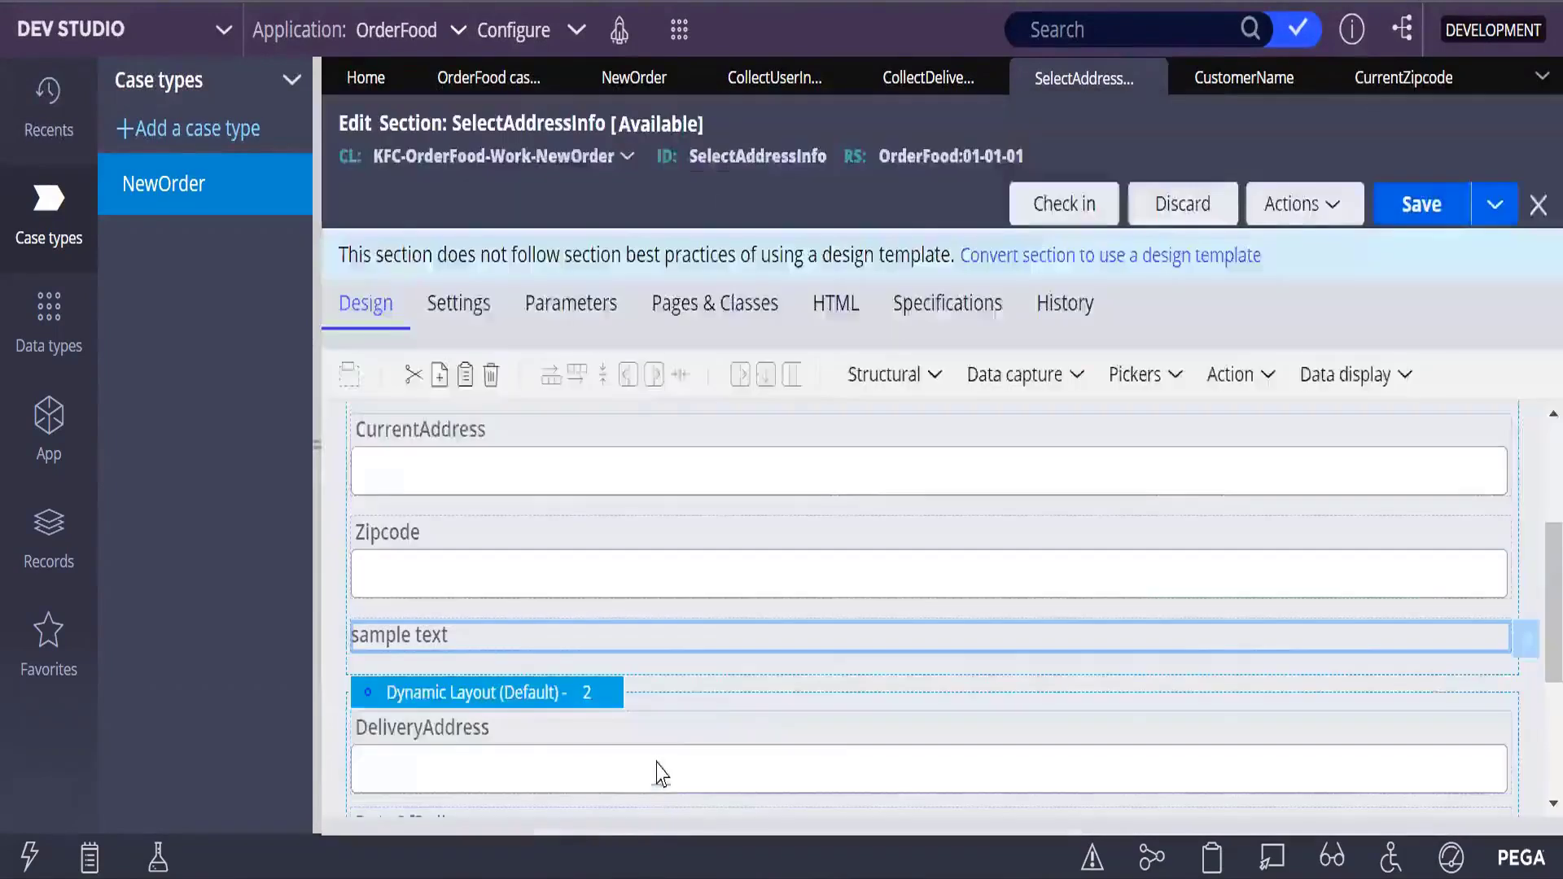
Copy the sample text label below Zipcode and paste it directly below the Name field.
{"action": "right_click", "coordinate": [544, 649]}
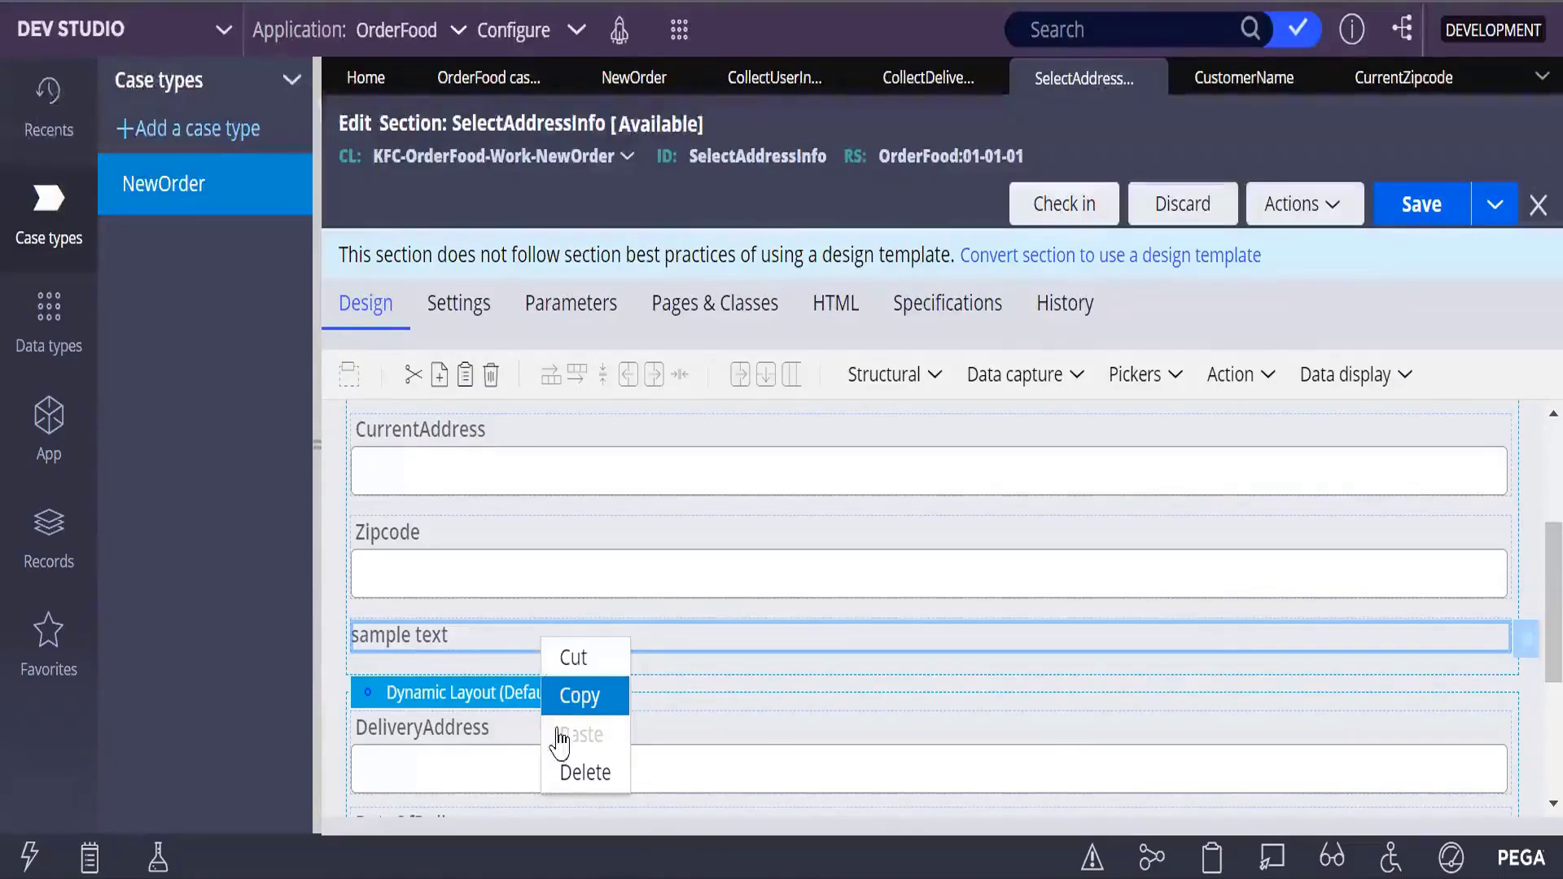
{"action": "left_click", "coordinate": [588, 705]}
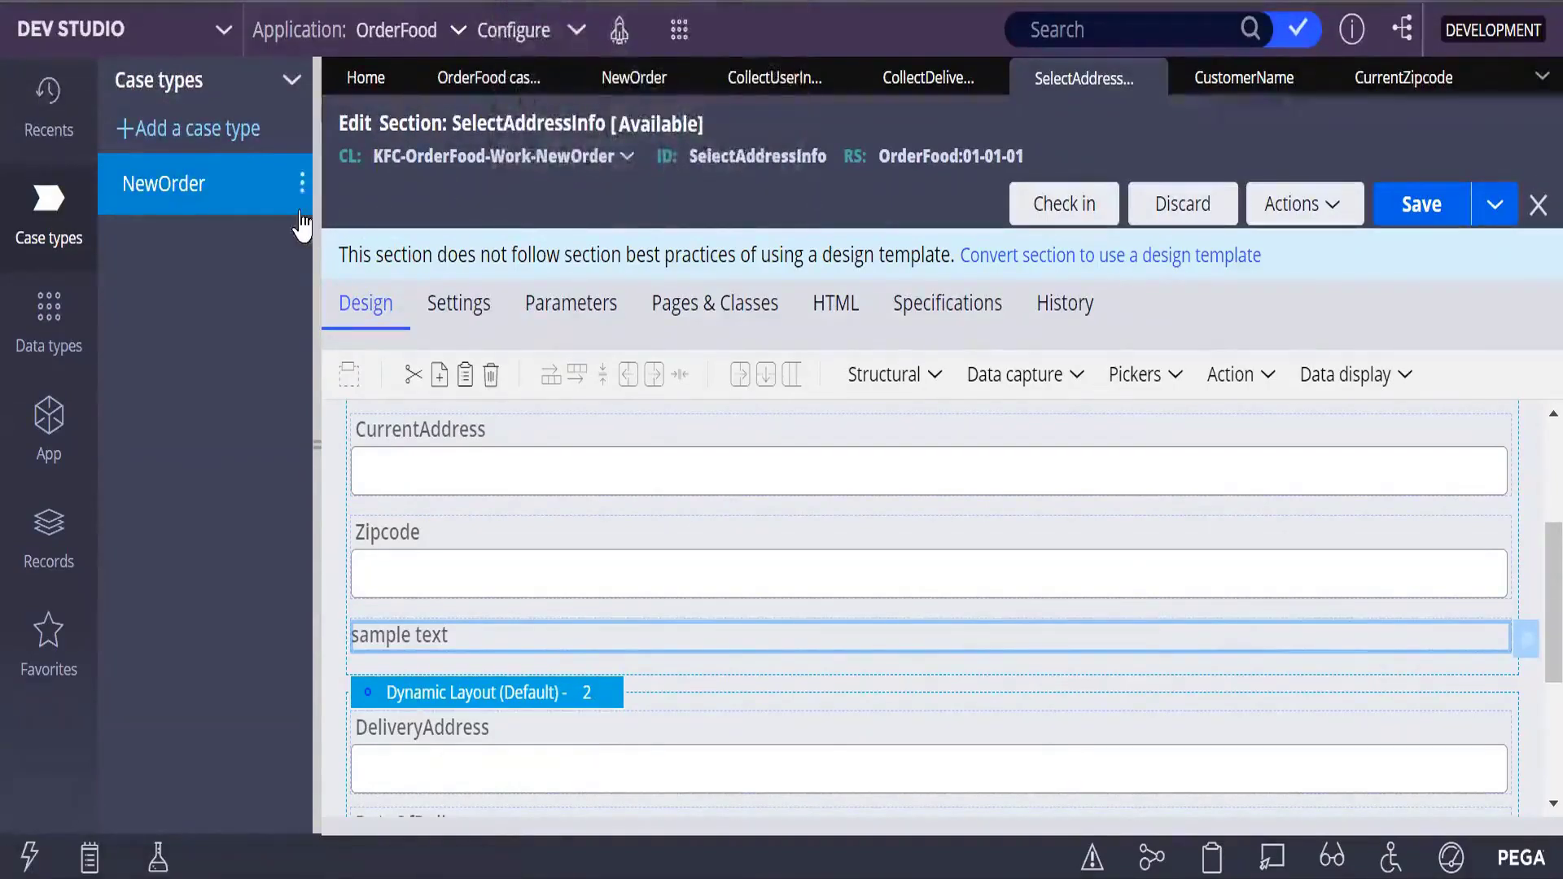
{"action": "scroll", "coordinate": [489, 708], "scroll_direction": "up", "scroll_amount": 3}
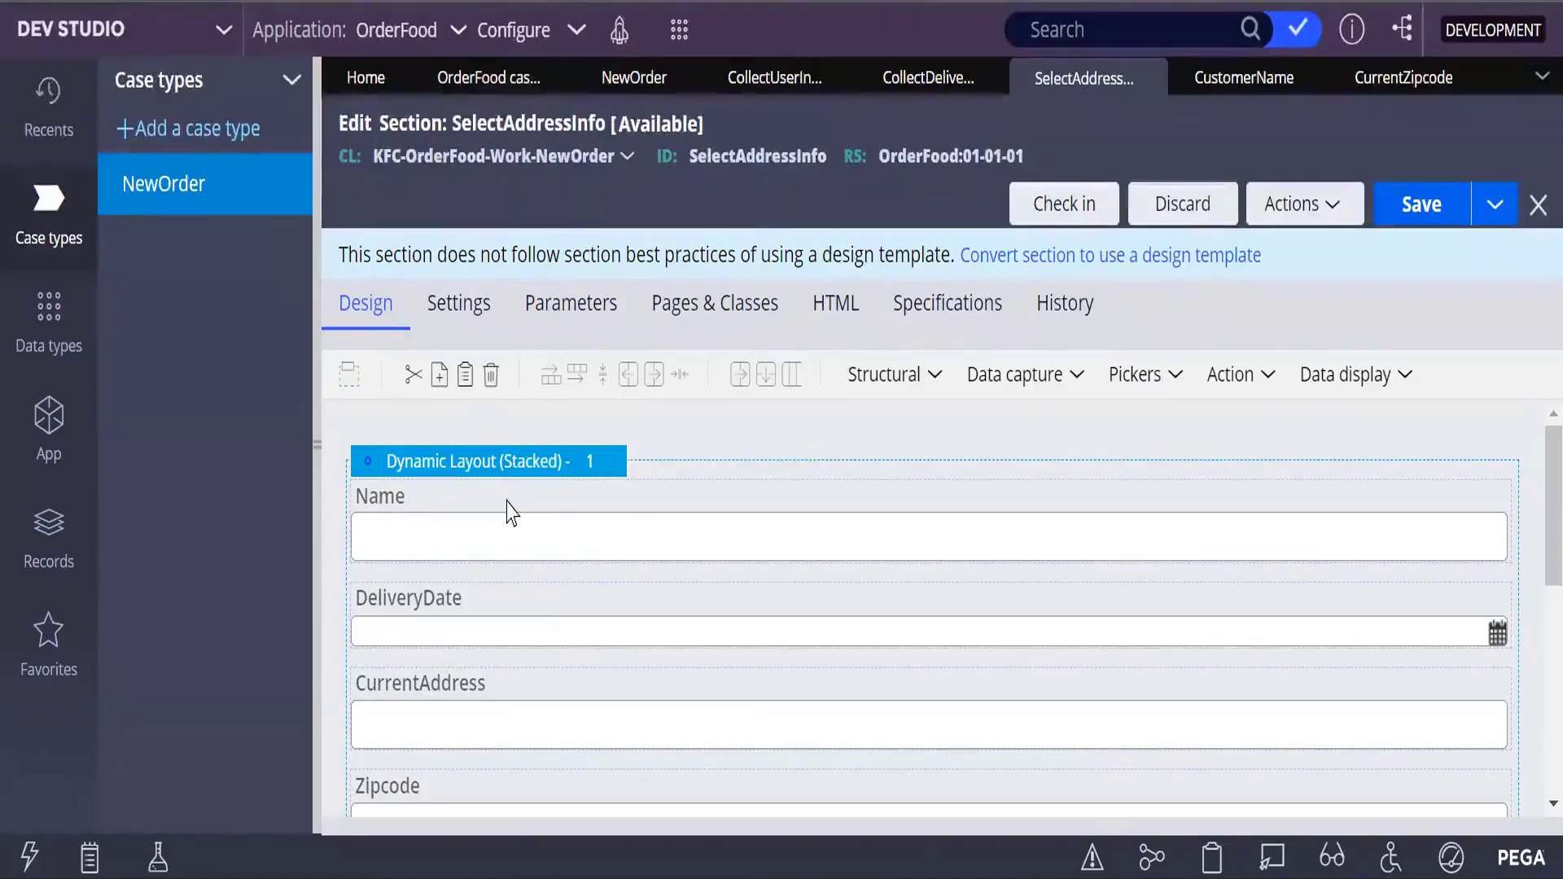
{"action": "right_click", "coordinate": [388, 493]}
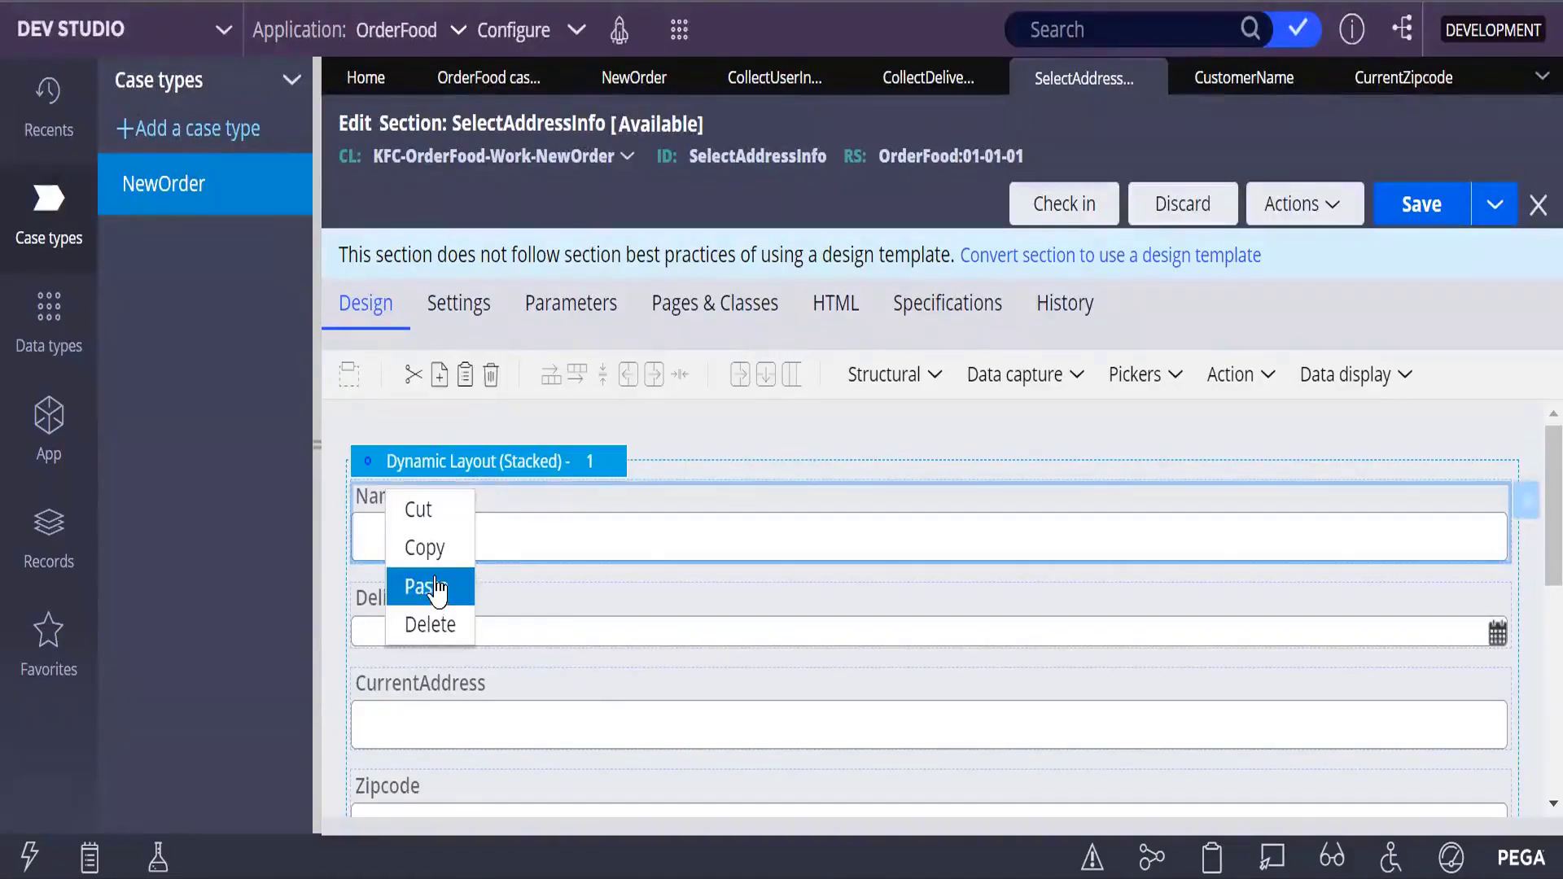
{"action": "left_click", "coordinate": [438, 588]}
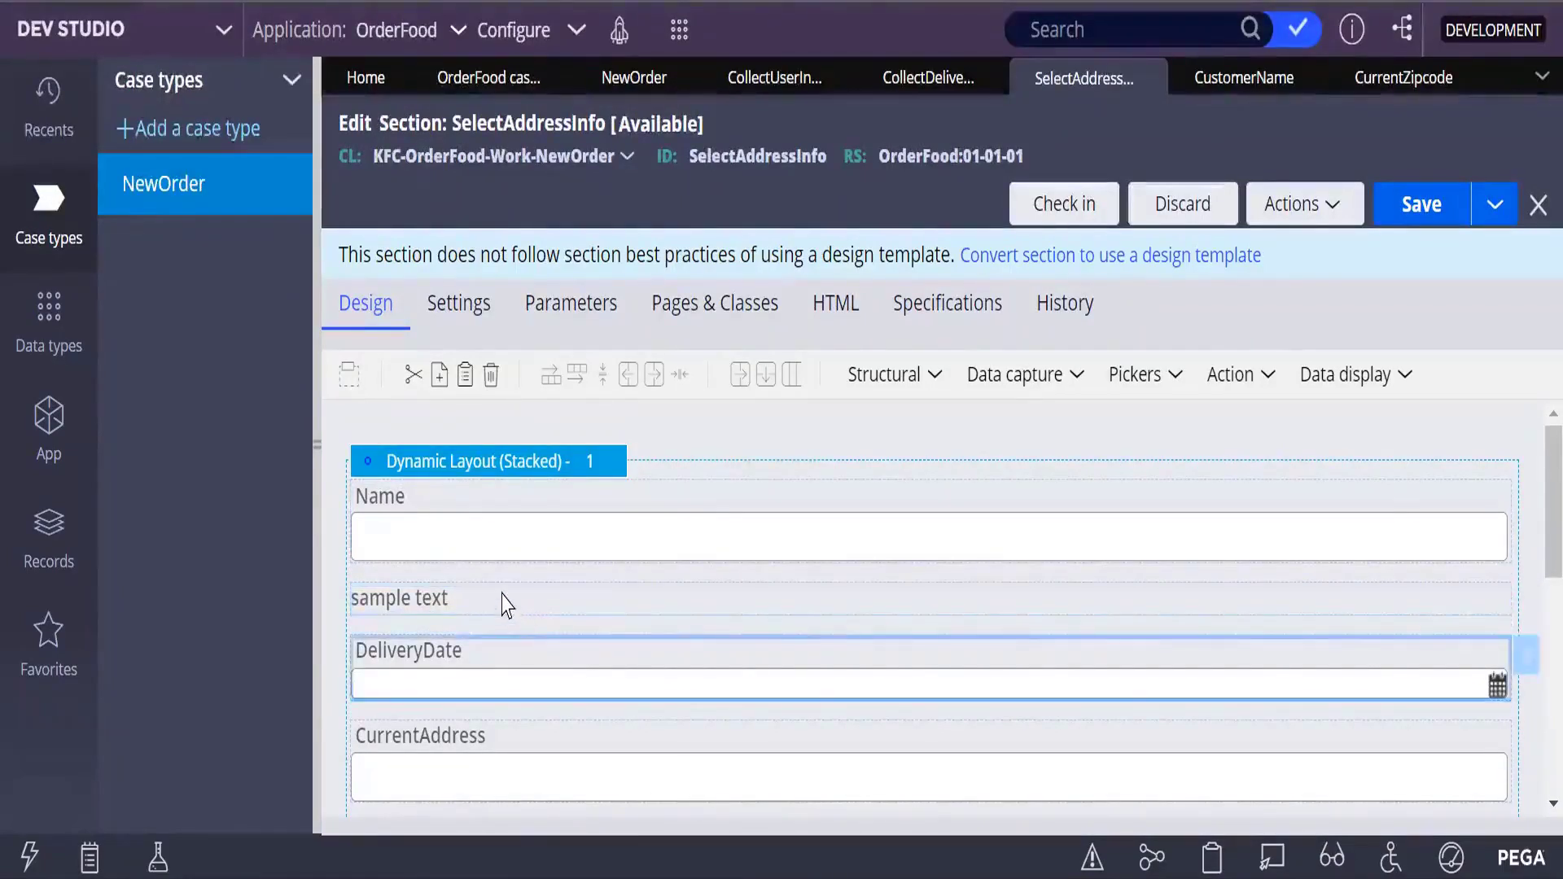
Move the sample text label from below the Name field to above it in the first dynamic layout.
{"action": "left_click", "coordinate": [526, 552]}
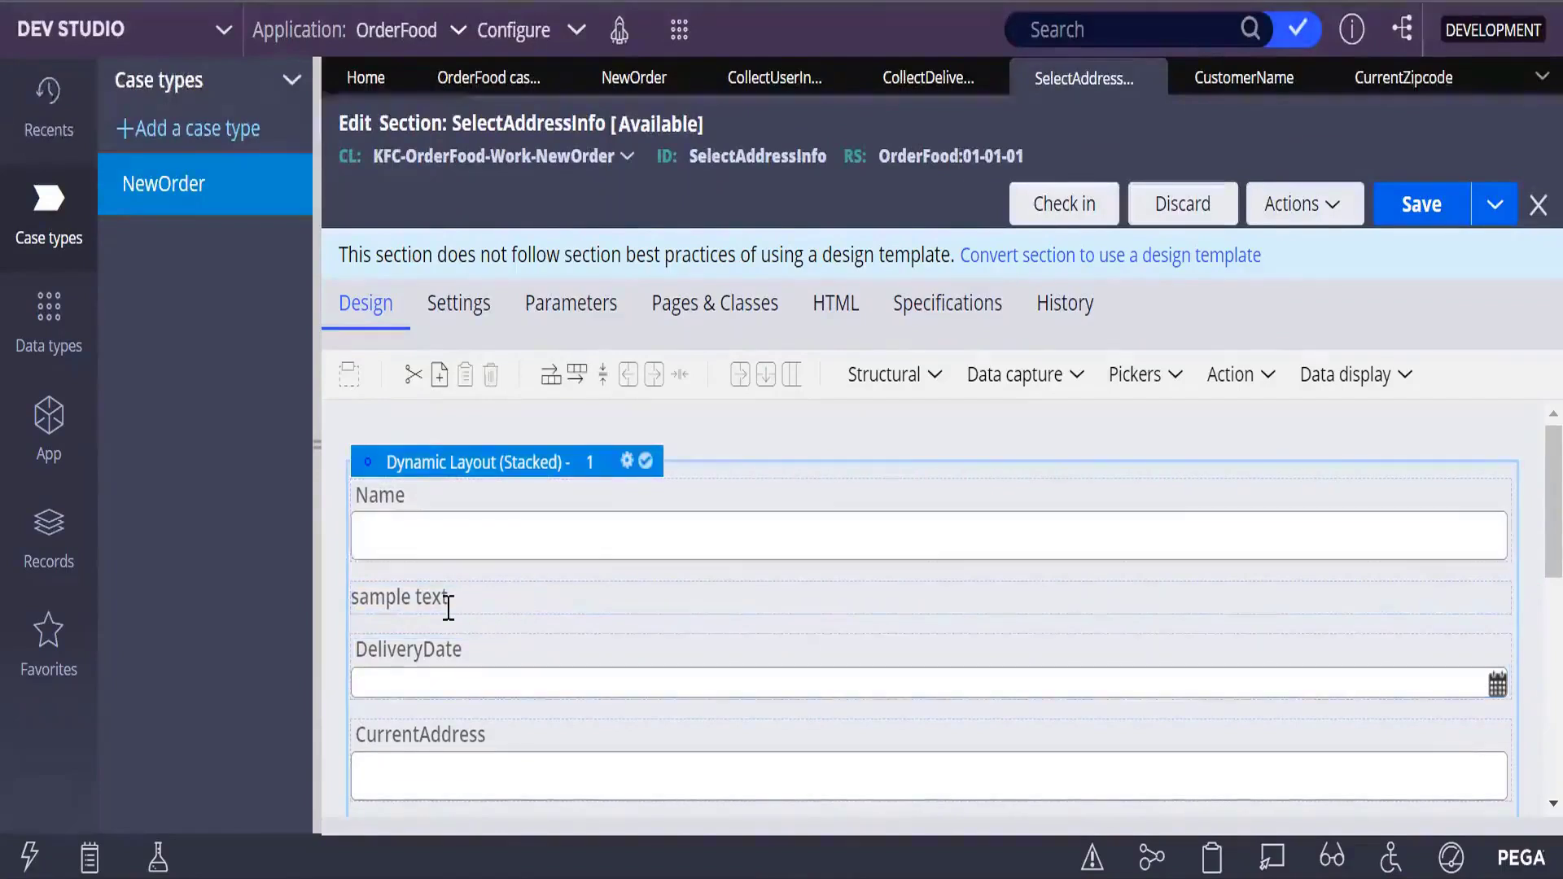
{"action": "mouse_move", "coordinate": [427, 623]}
{"action": "left_mouse_down"}
{"action": "mouse_move", "coordinate": [541, 558]}
{"action": "mouse_move", "coordinate": [499, 516]}
{"action": "left_mouse_up"}
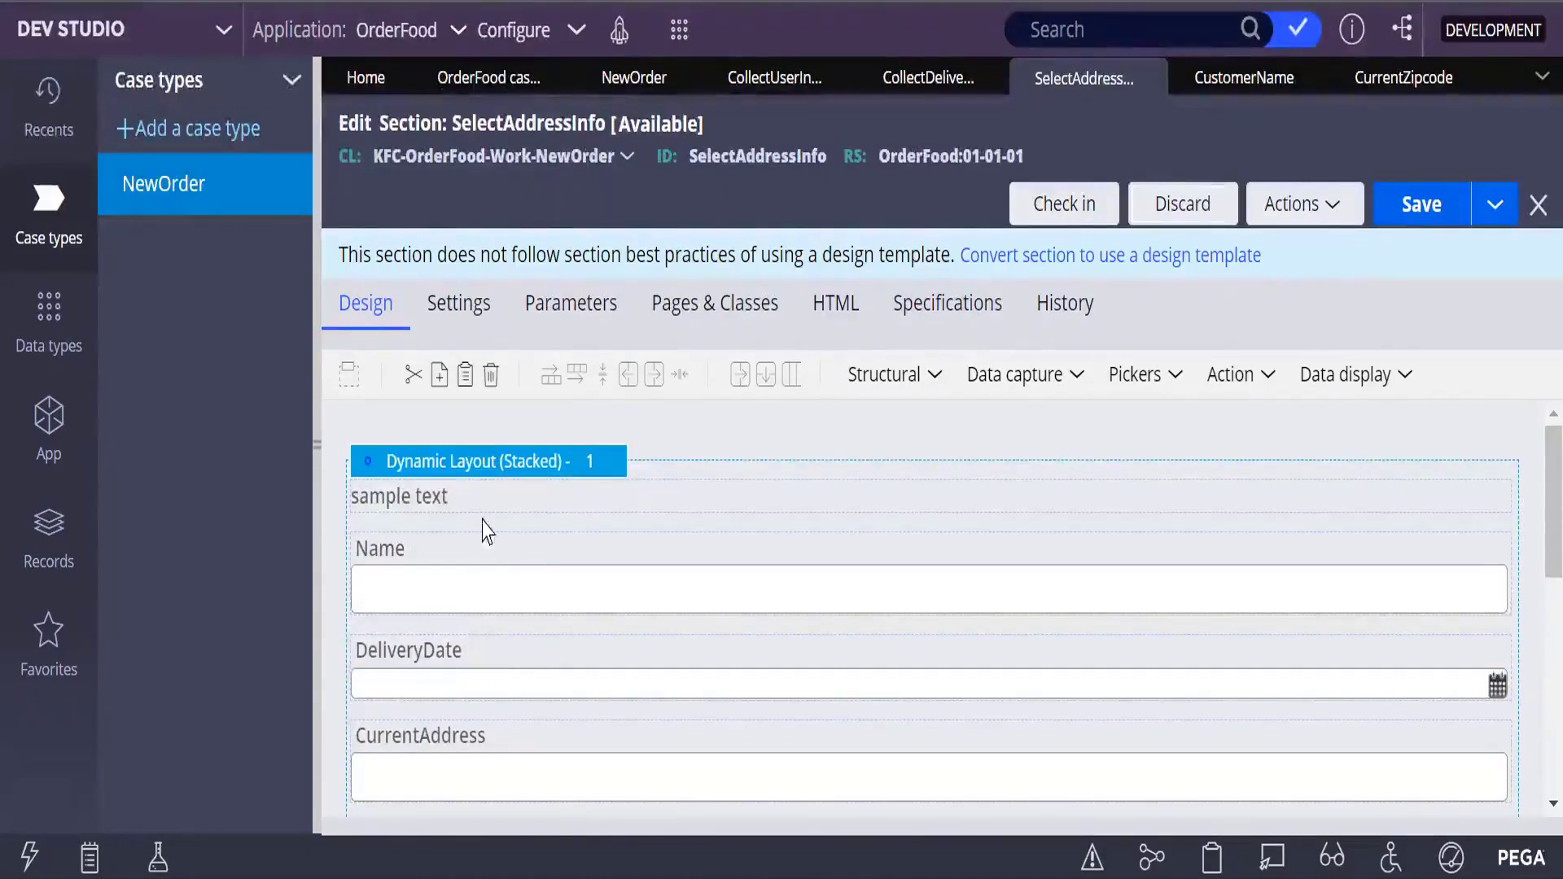
Open the cell properties of the sample text label above Name and set its value to "Current Address", keeping visibility at Always.
{"action": "double_click", "coordinate": [441, 503]}
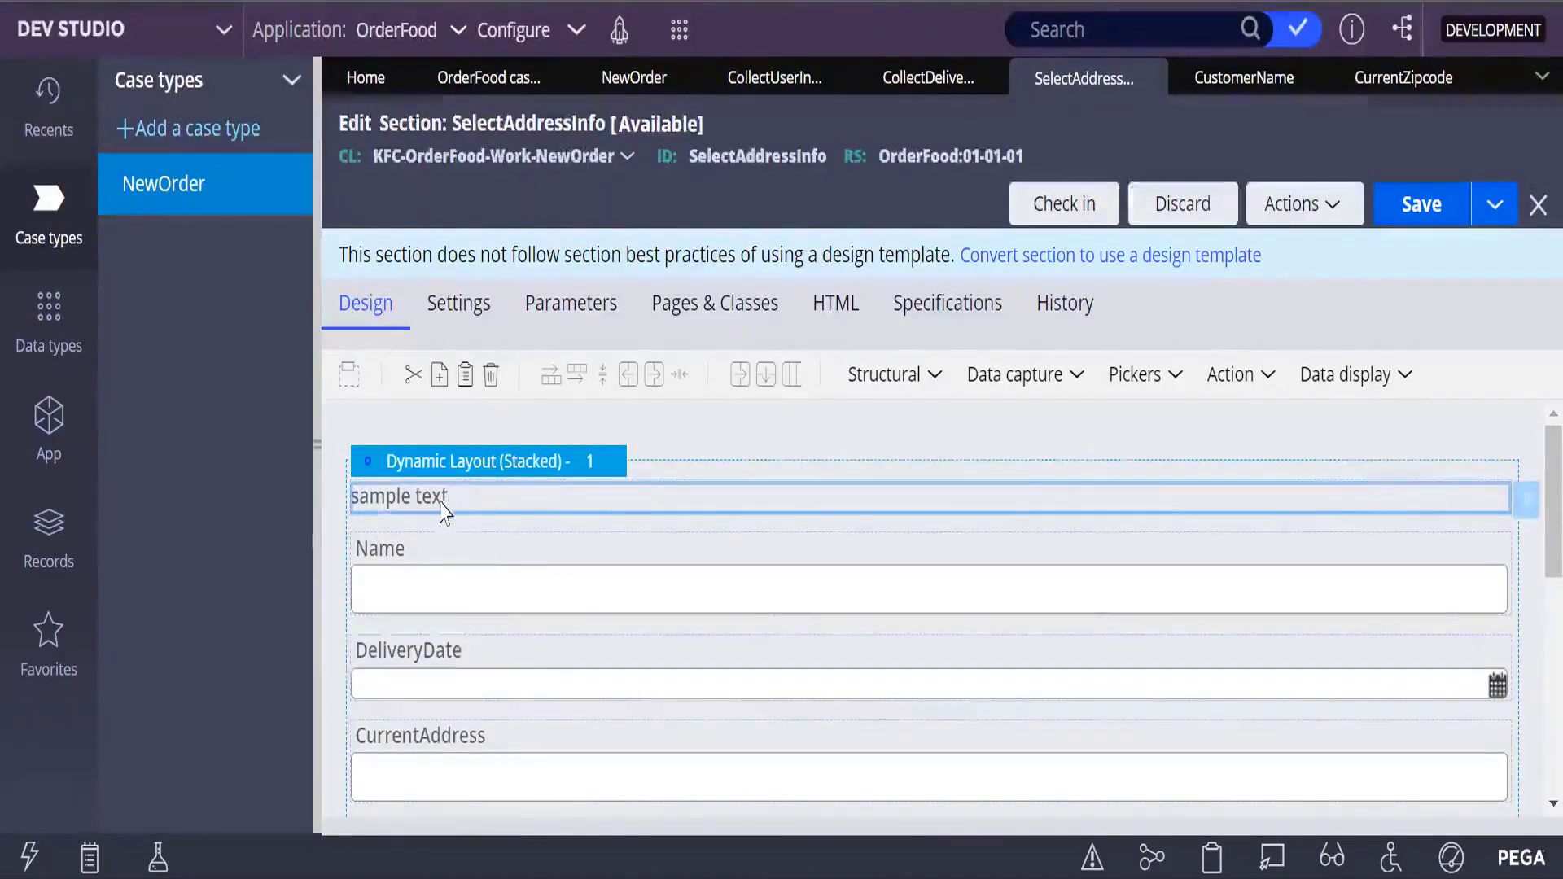
{"action": "left_click_drag", "start_coordinate": [783, 291], "coordinate": [666, 301]}
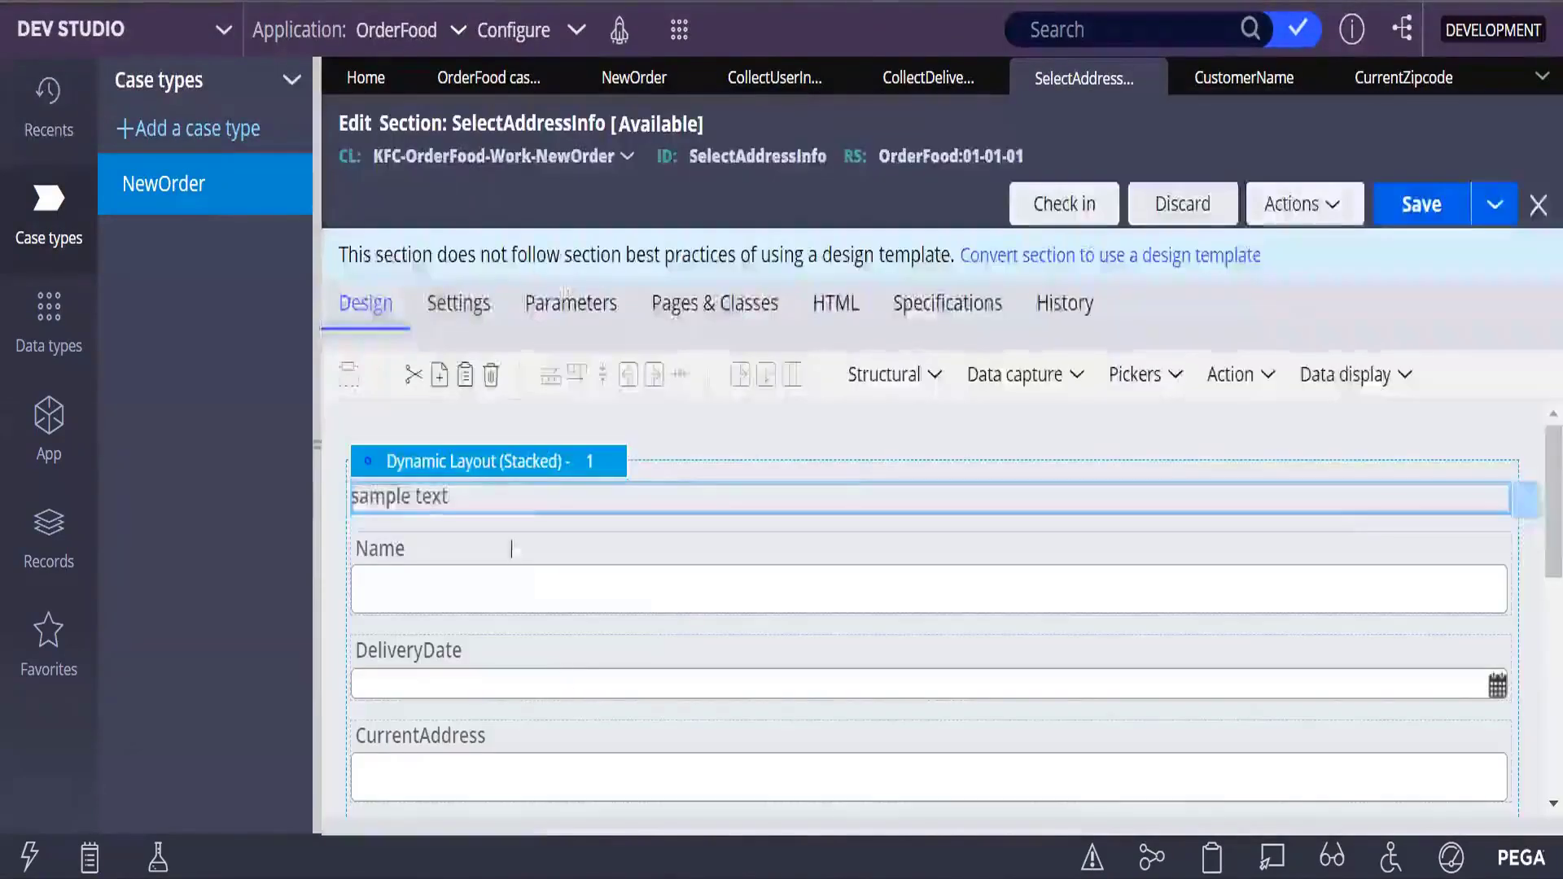
{"action": "left_click", "coordinate": [472, 470]}
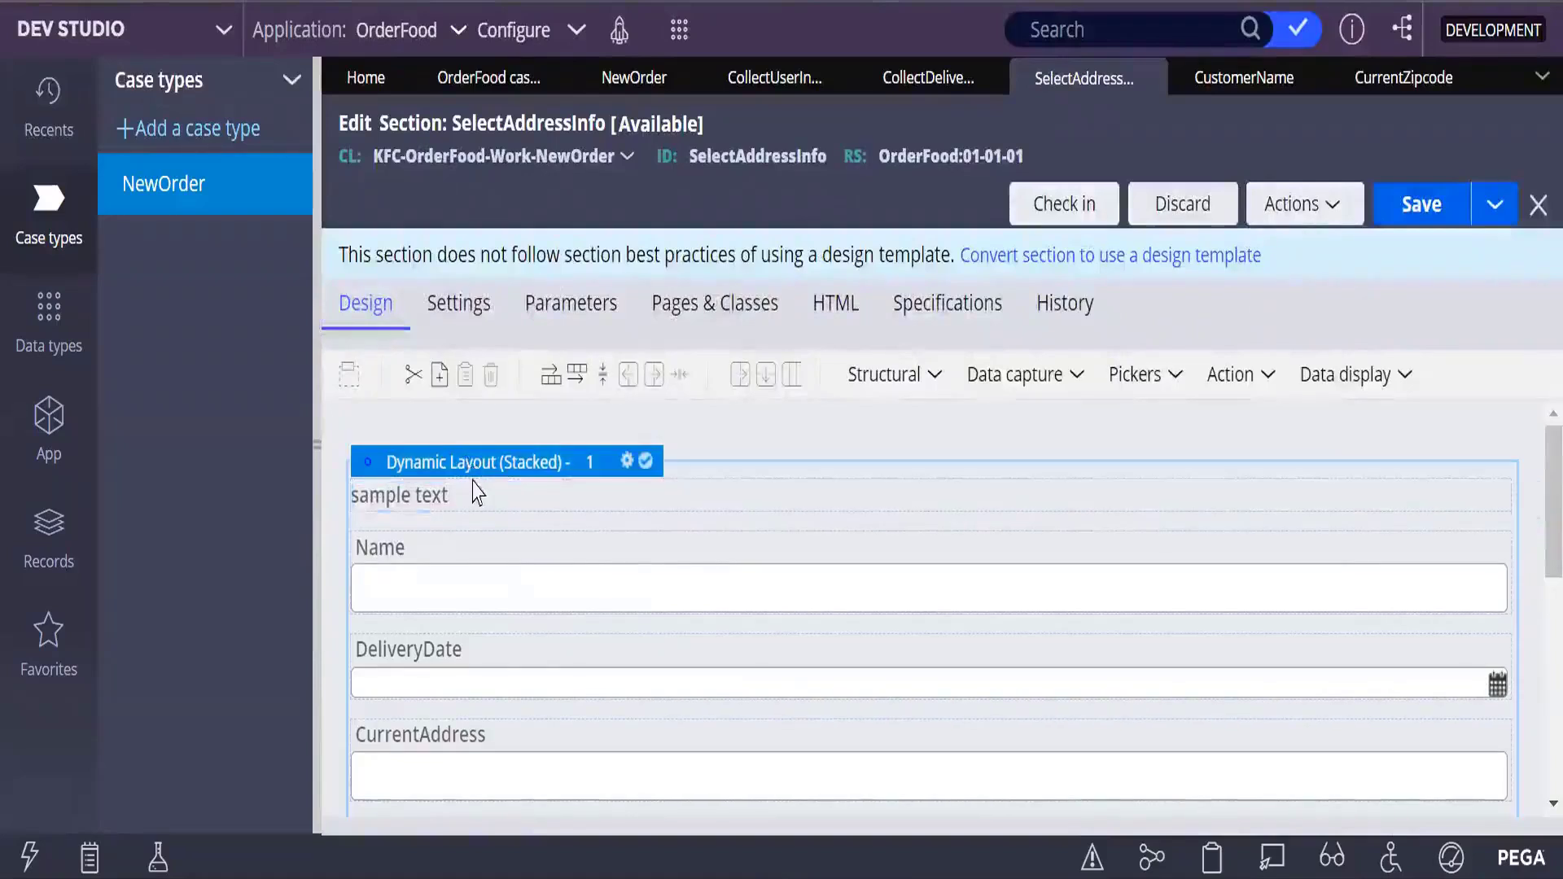
{"action": "left_click", "coordinate": [462, 507]}
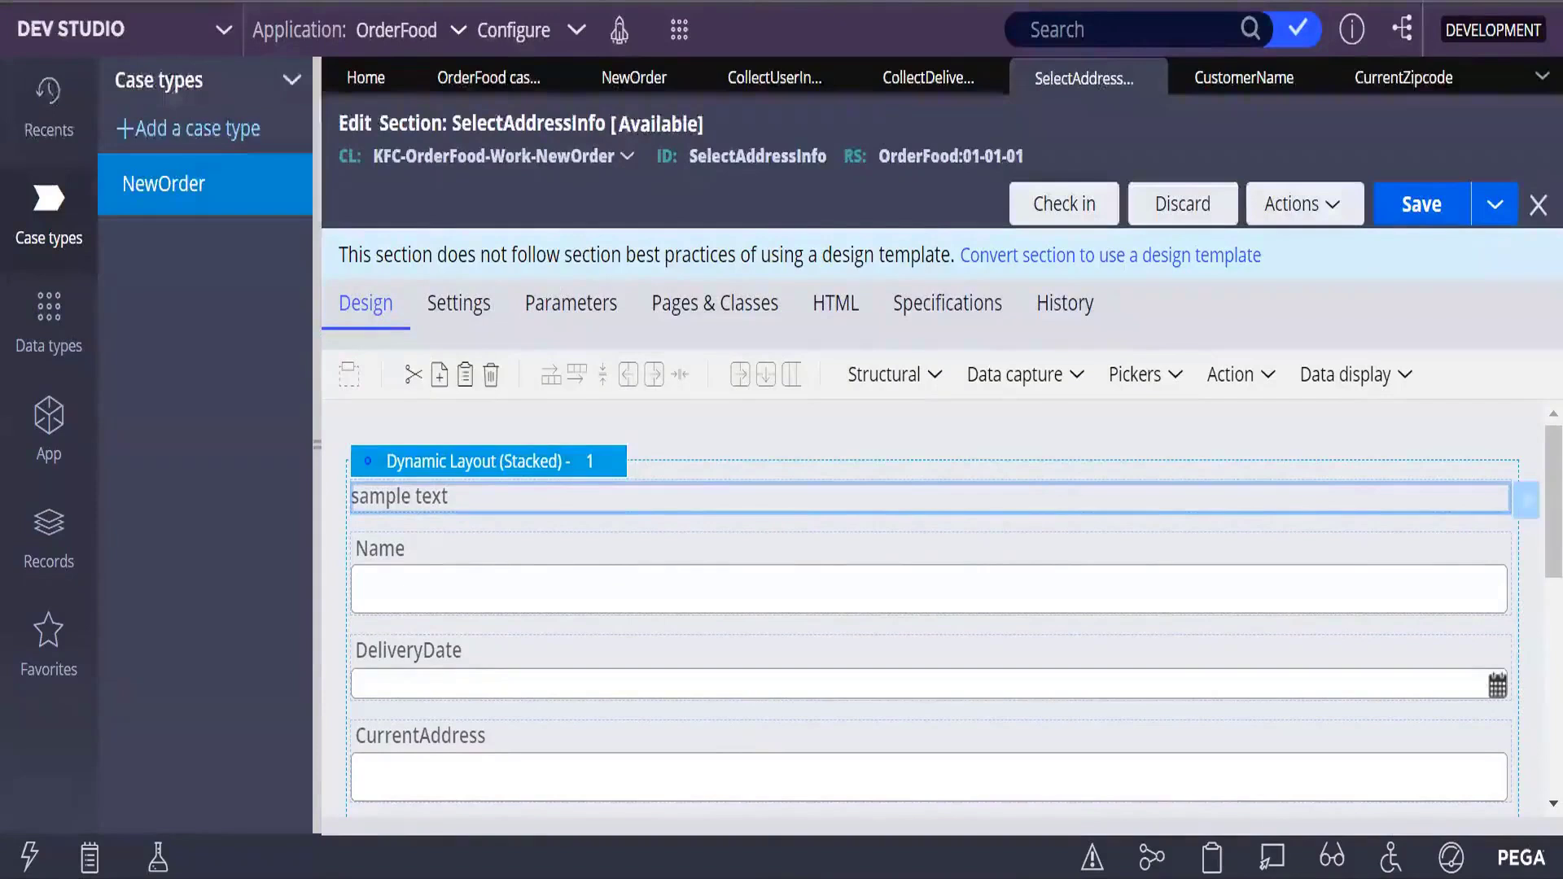
{"action": "double_click", "coordinate": [480, 498]}
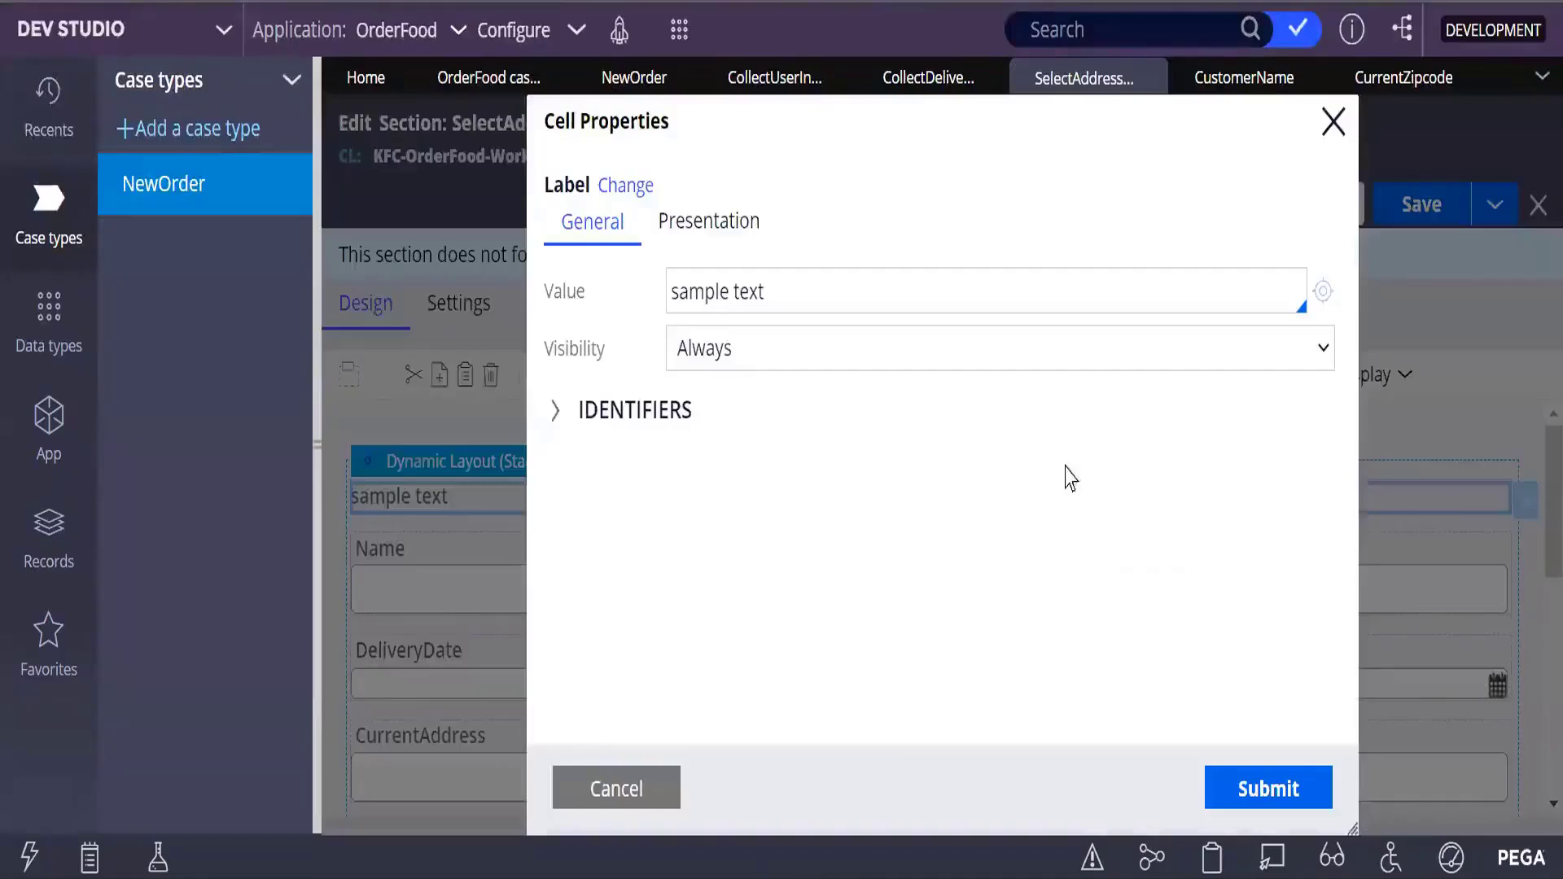
{"action": "left_click_drag", "start_coordinate": [810, 298], "coordinate": [572, 301]}
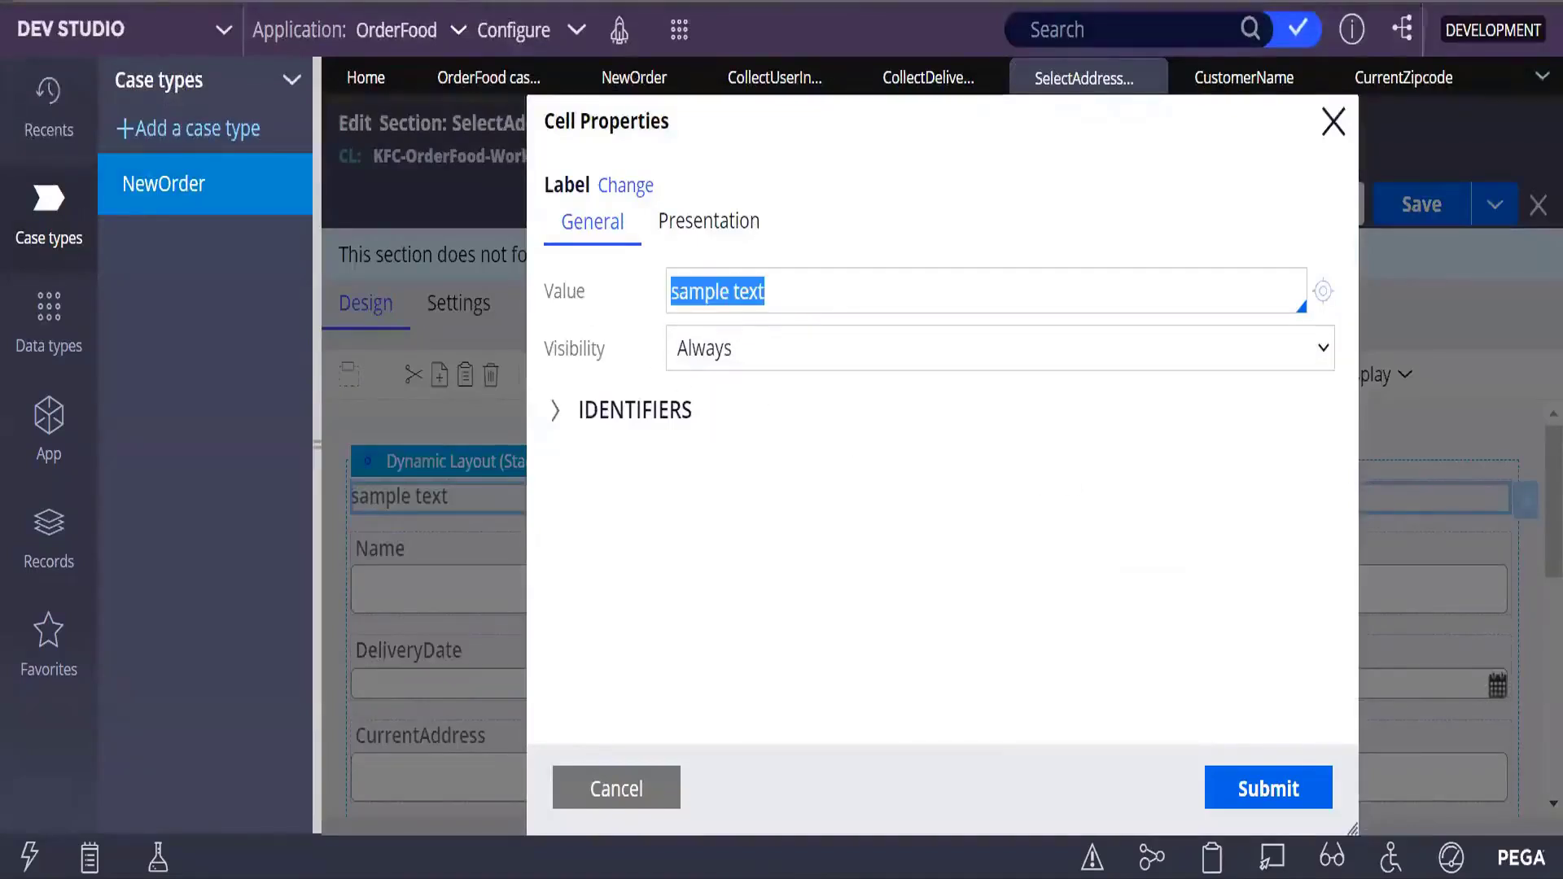
{"action": "key", "text": "BackSpace"}
{"action": "type", "text": "C"}
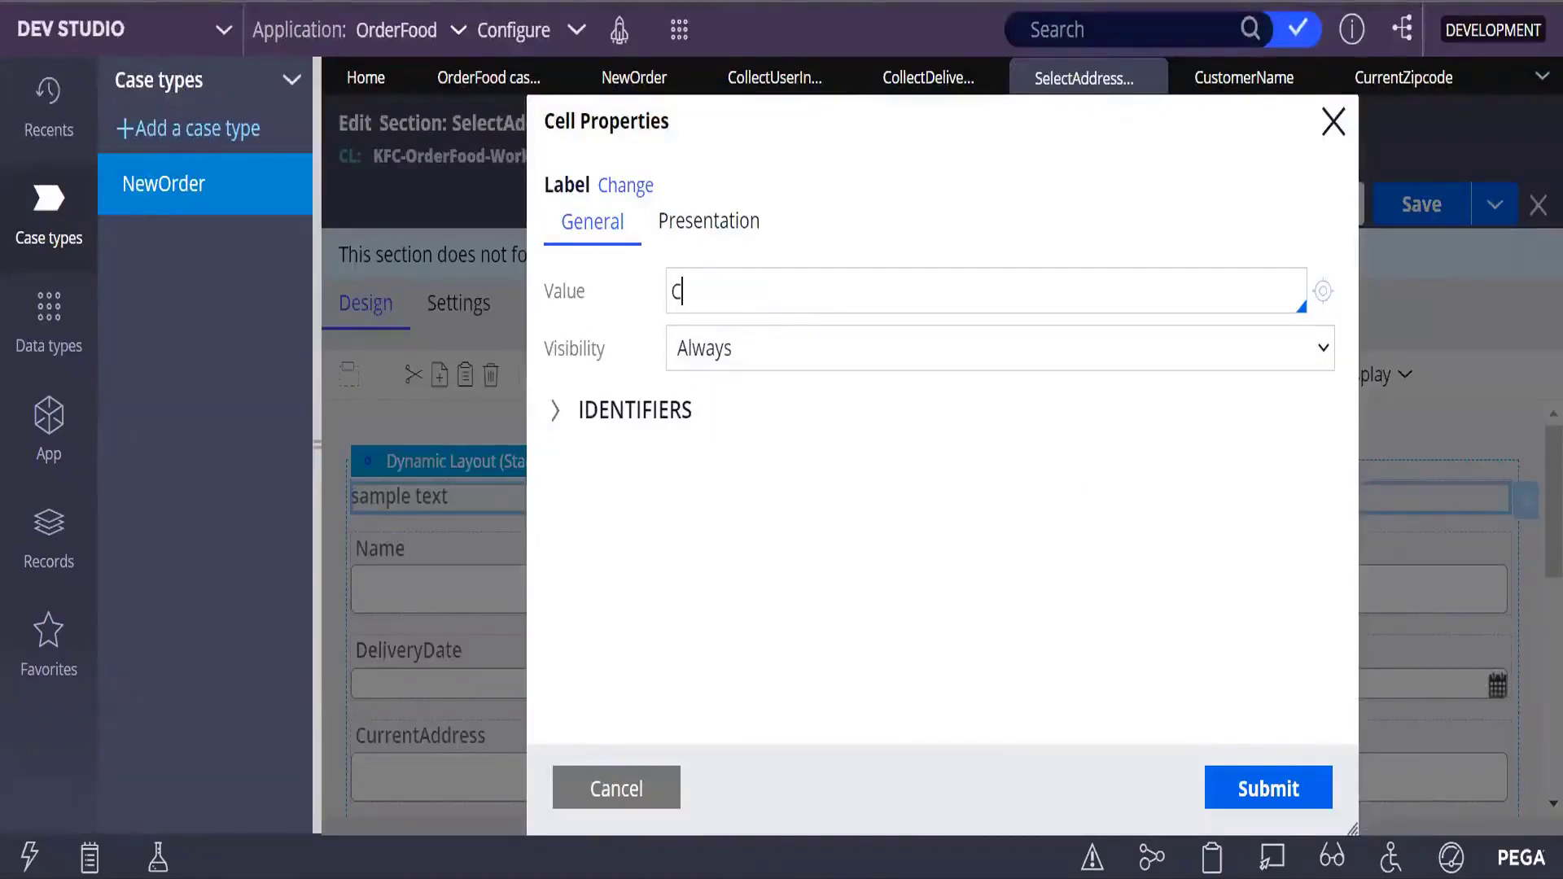
{"action": "type", "text": "urrentAddress"}
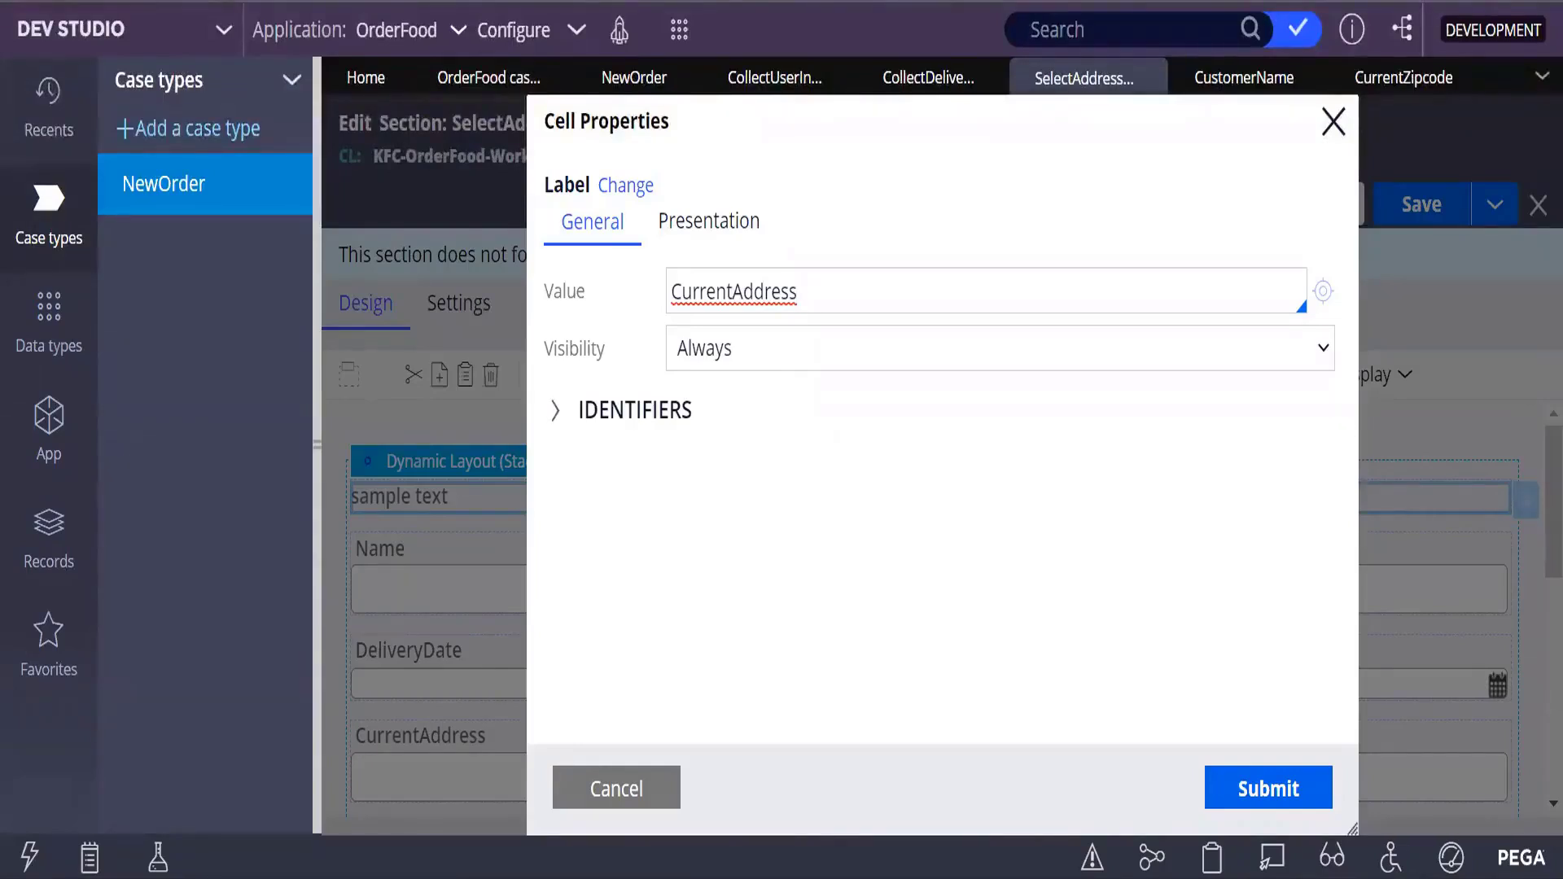
{"action": "left_click", "coordinate": [731, 291]}
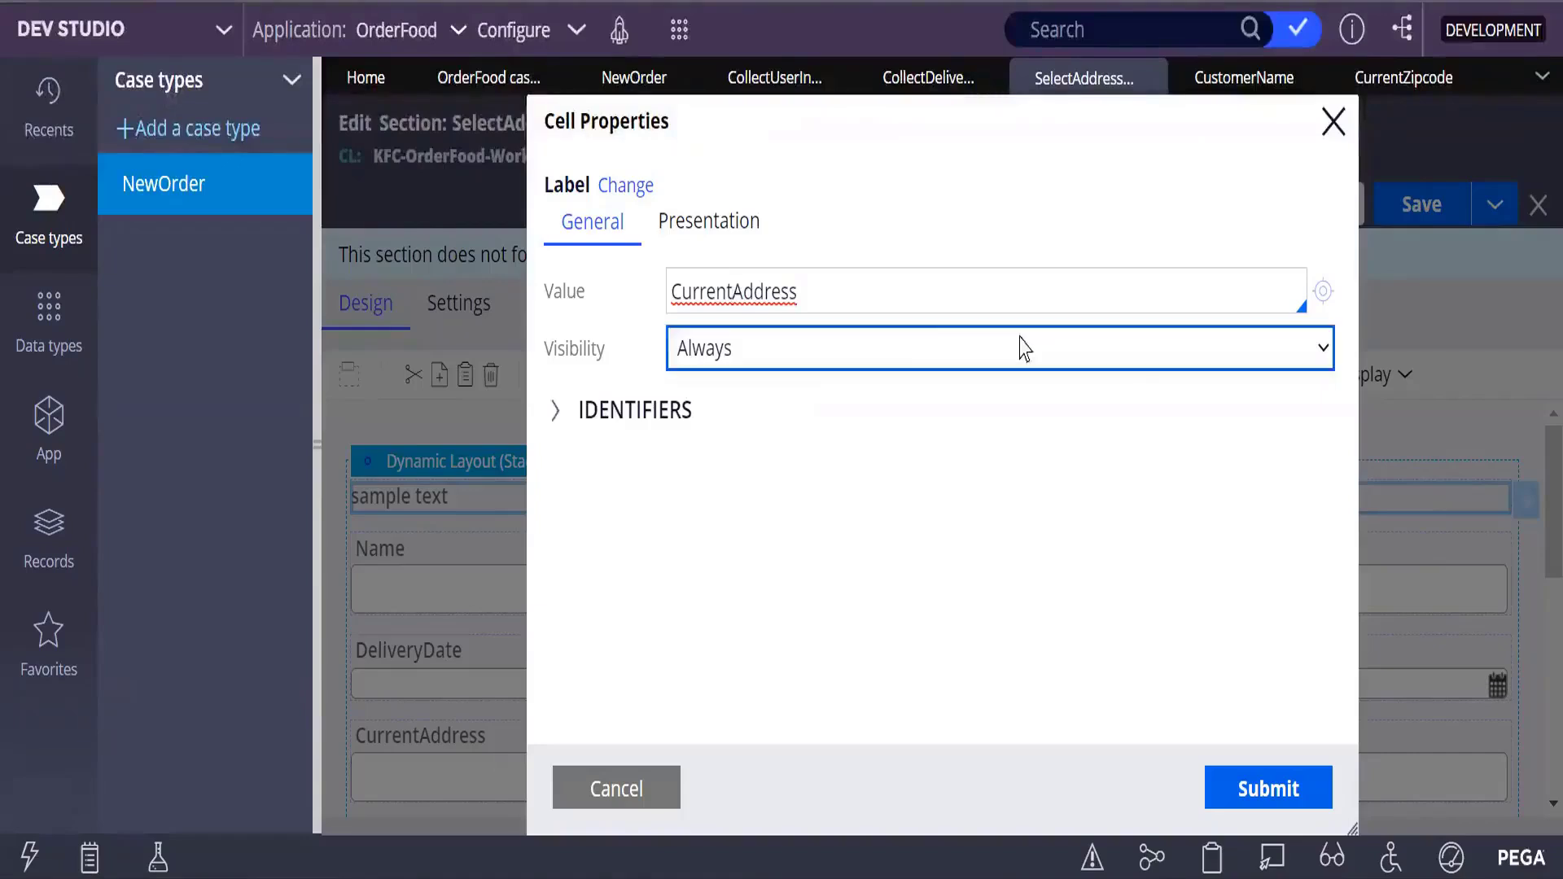
{"action": "left_click", "coordinate": [1324, 348]}
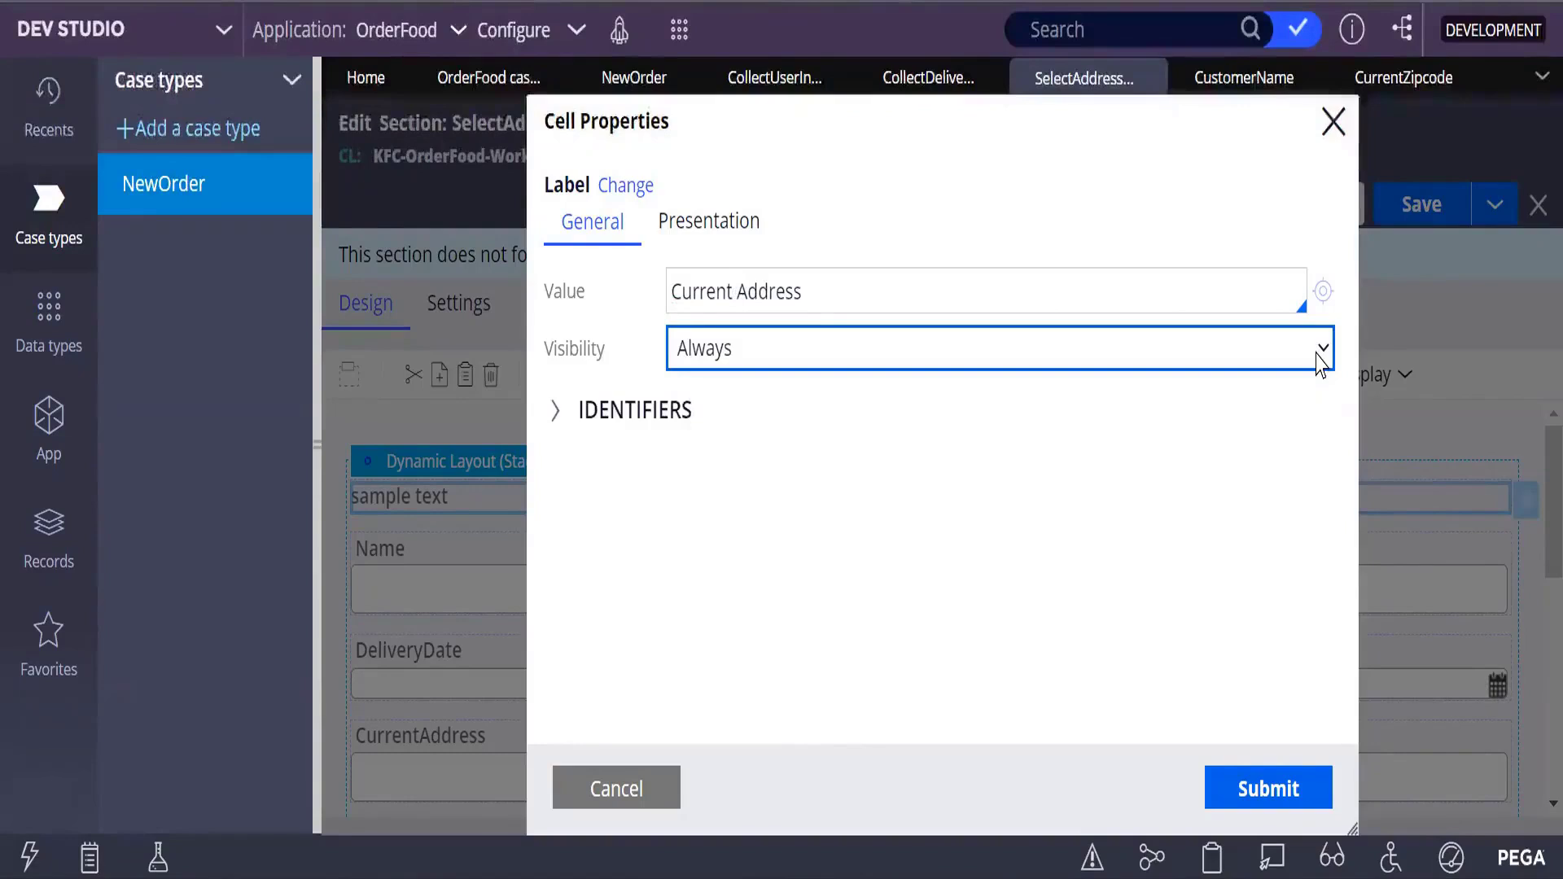
{"action": "left_click", "coordinate": [1182, 356]}
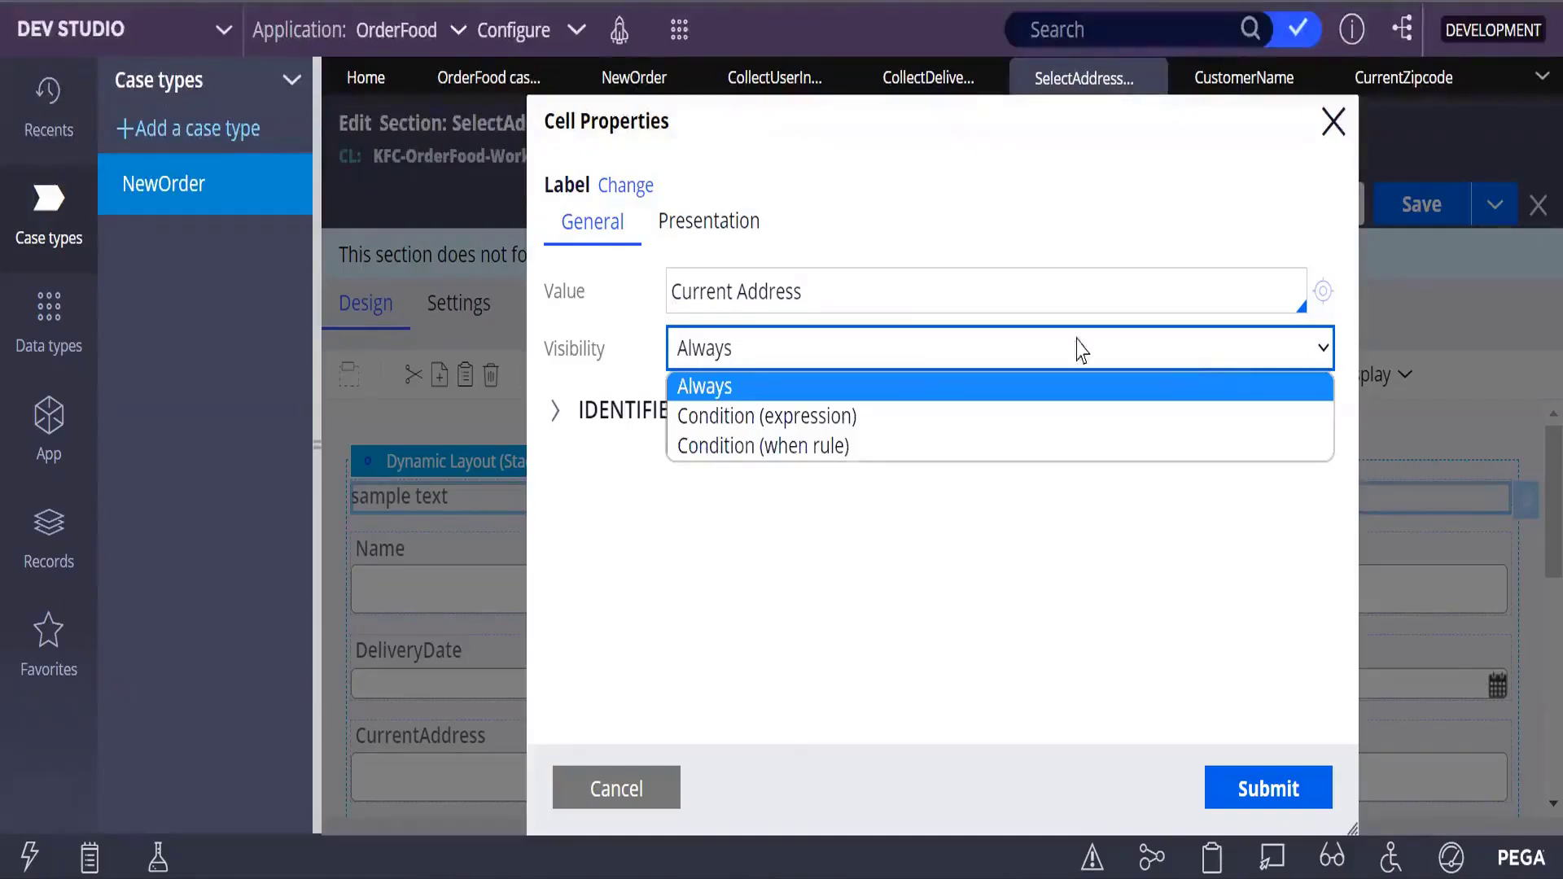
Set the Current Address label's format to Heading 2 and submit its cell properties.
{"action": "left_click", "coordinate": [684, 228]}
{"action": "key", "text": "BackSpace"}
{"action": "key", "text": "BackSpace"}
{"action": "key", "text": "BackSpace"}
{"action": "key", "text": "BackSpace"}
{"action": "key", "text": "BackSpace"}
{"action": "key", "text": "BackSpace"}
{"action": "key", "text": "BackSpace"}
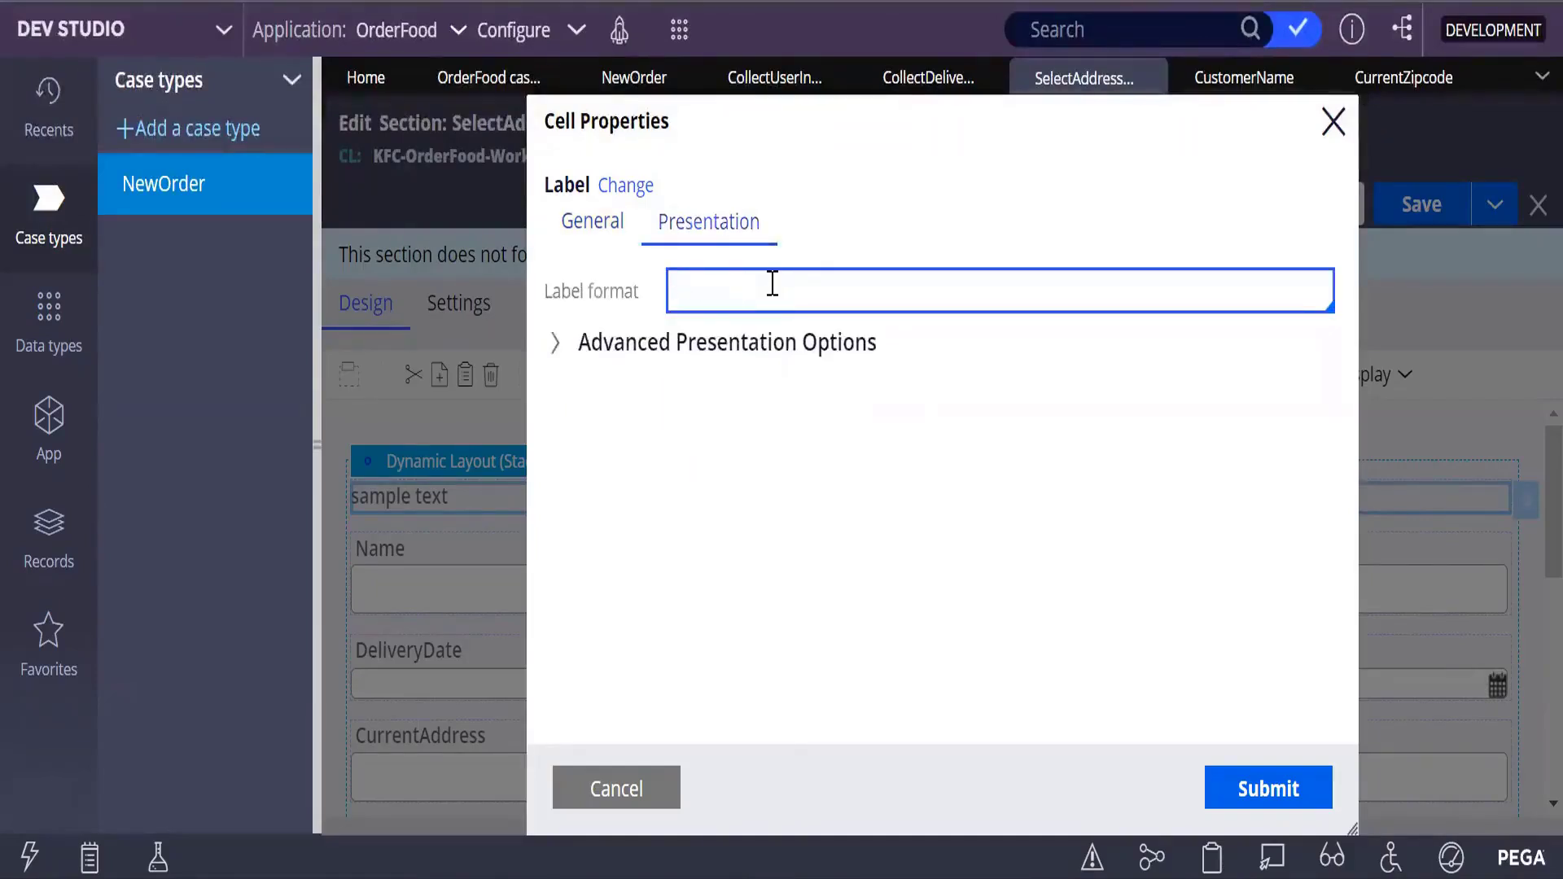
{"action": "type", "text": "b"}
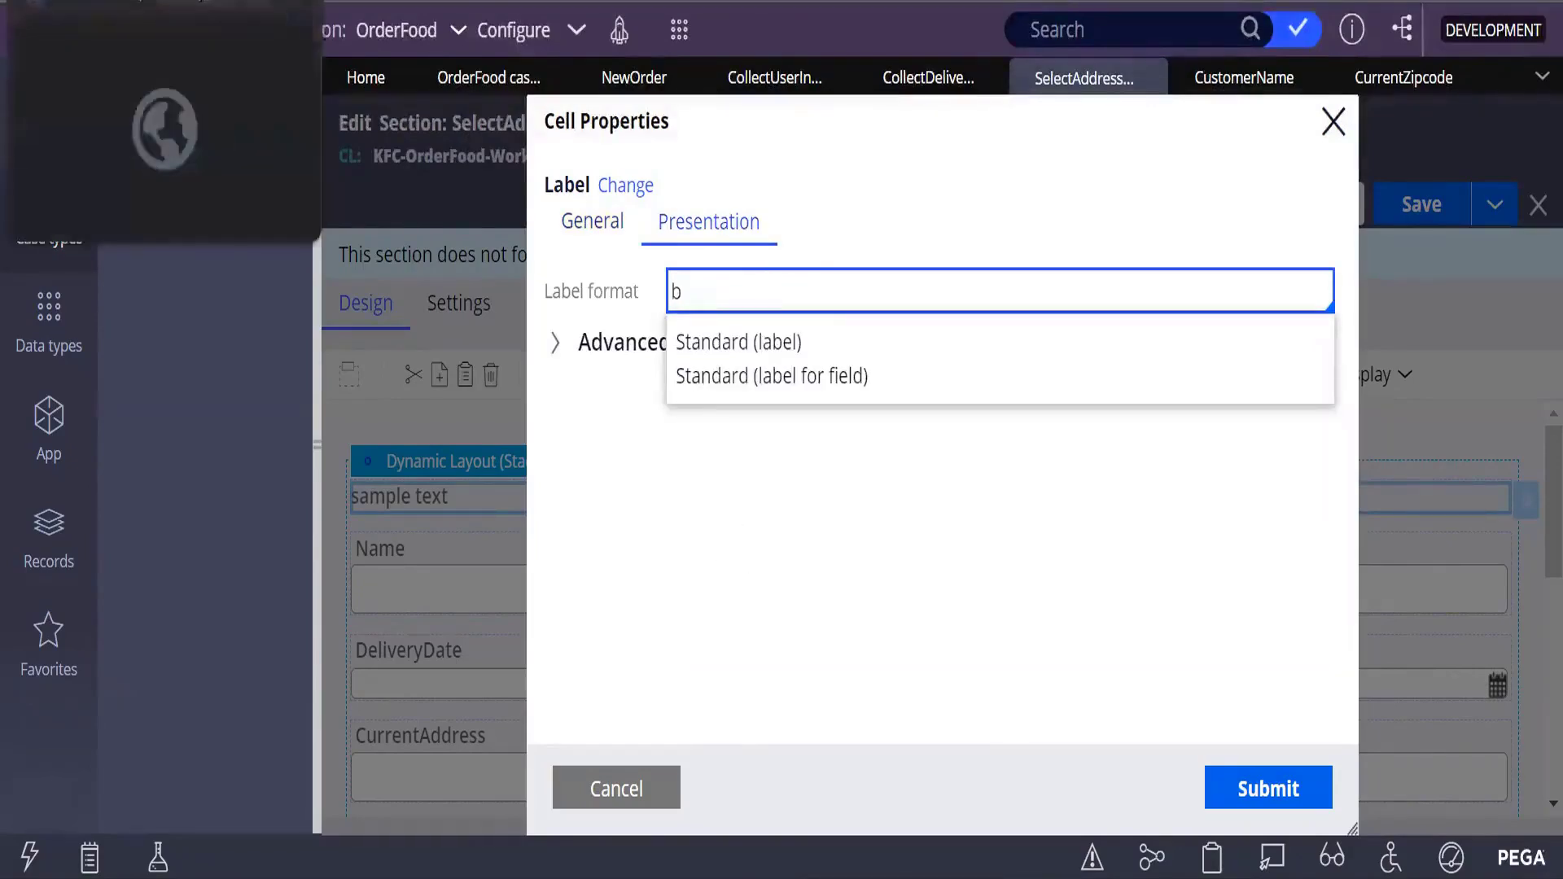
{"action": "key", "text": "BackSpace"}
{"action": "type", "text": "B"}
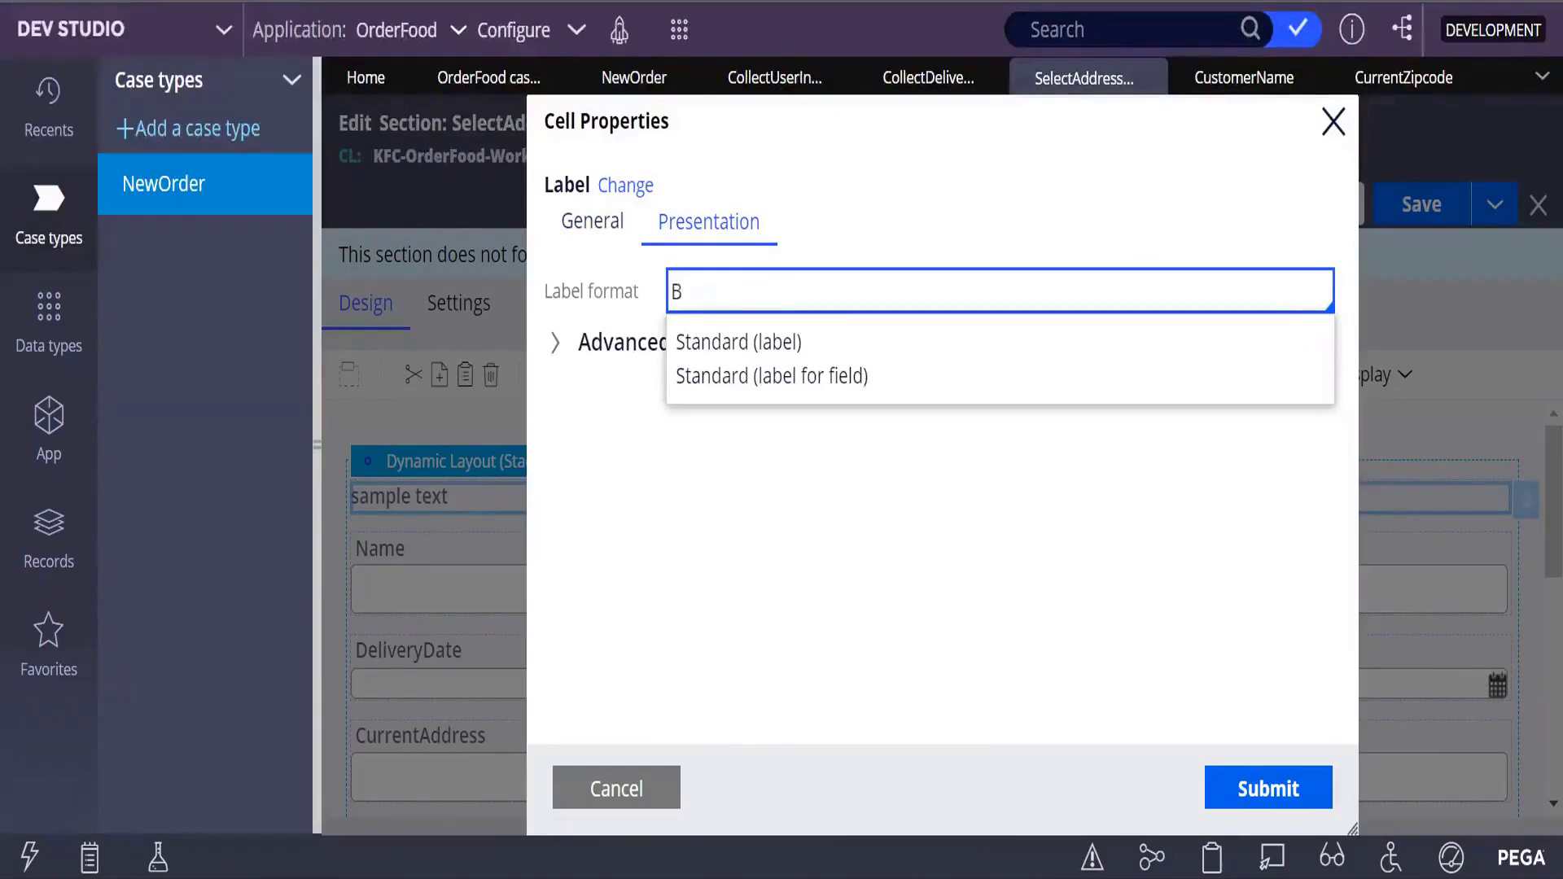
{"action": "key", "text": "Down"}
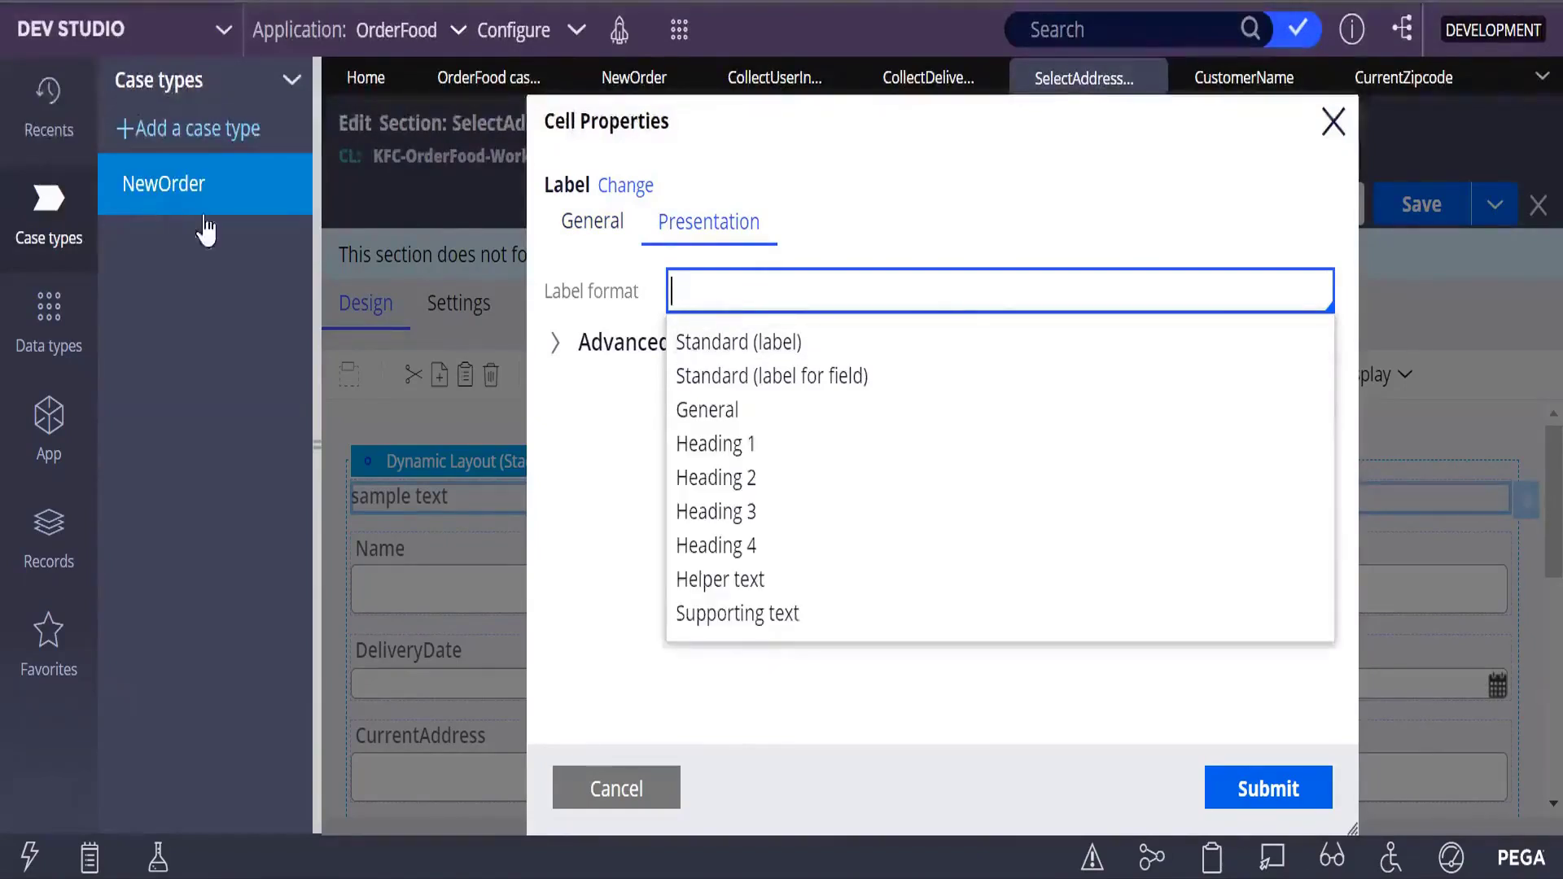
{"action": "left_click", "coordinate": [720, 490]}
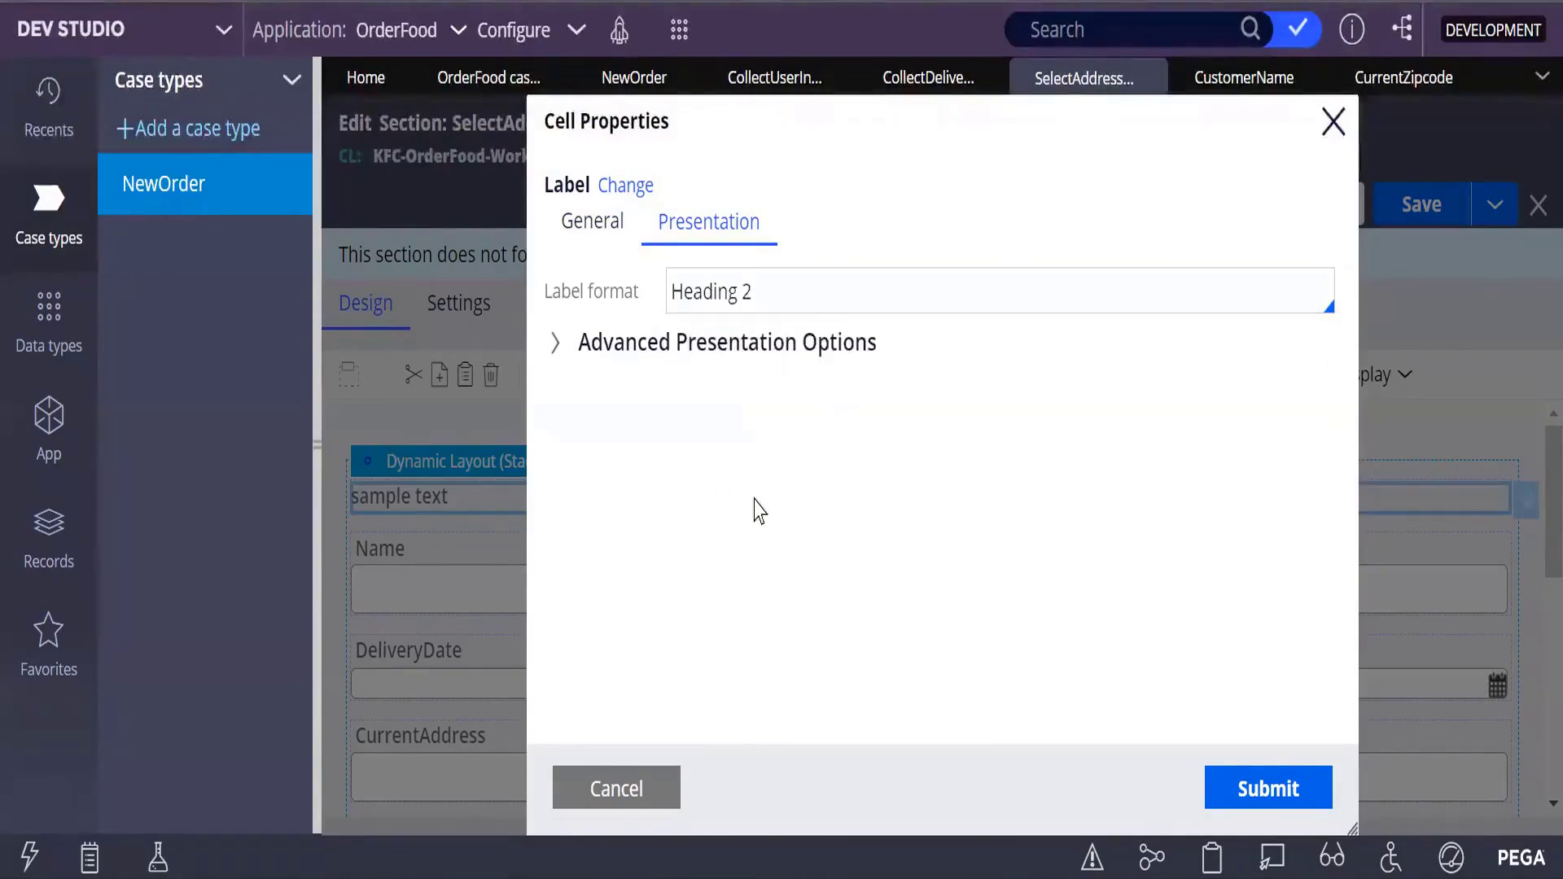
{"action": "left_click", "coordinate": [1246, 794]}
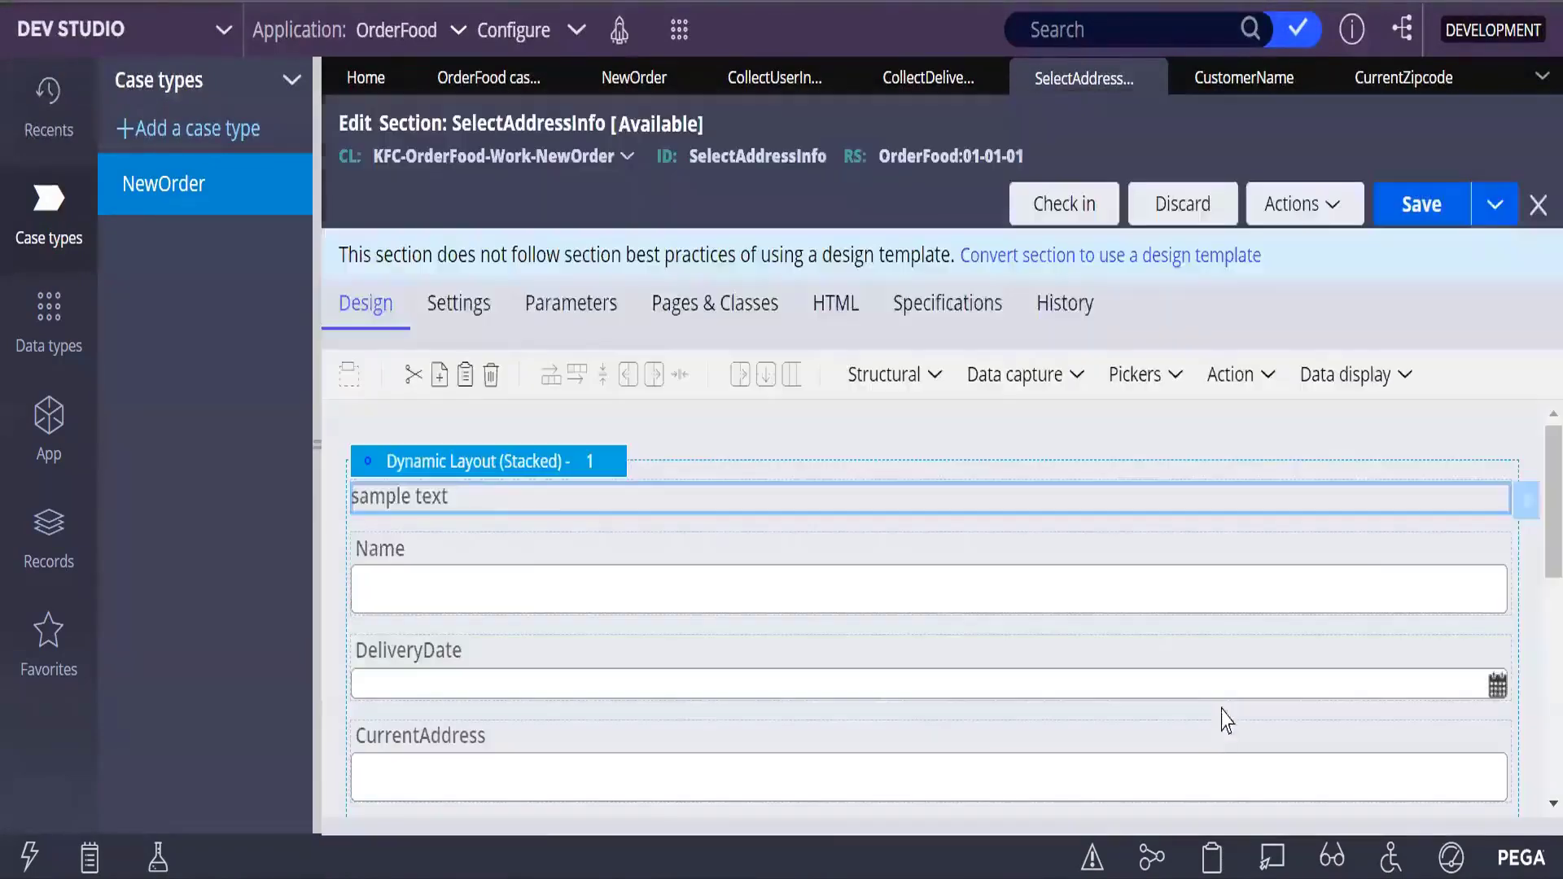
Open the cell properties of the sample text label below Zipcode and set its value to "Delivery Address".
{"action": "scroll", "coordinate": [1001, 694], "scroll_direction": "down", "scroll_amount": 3}
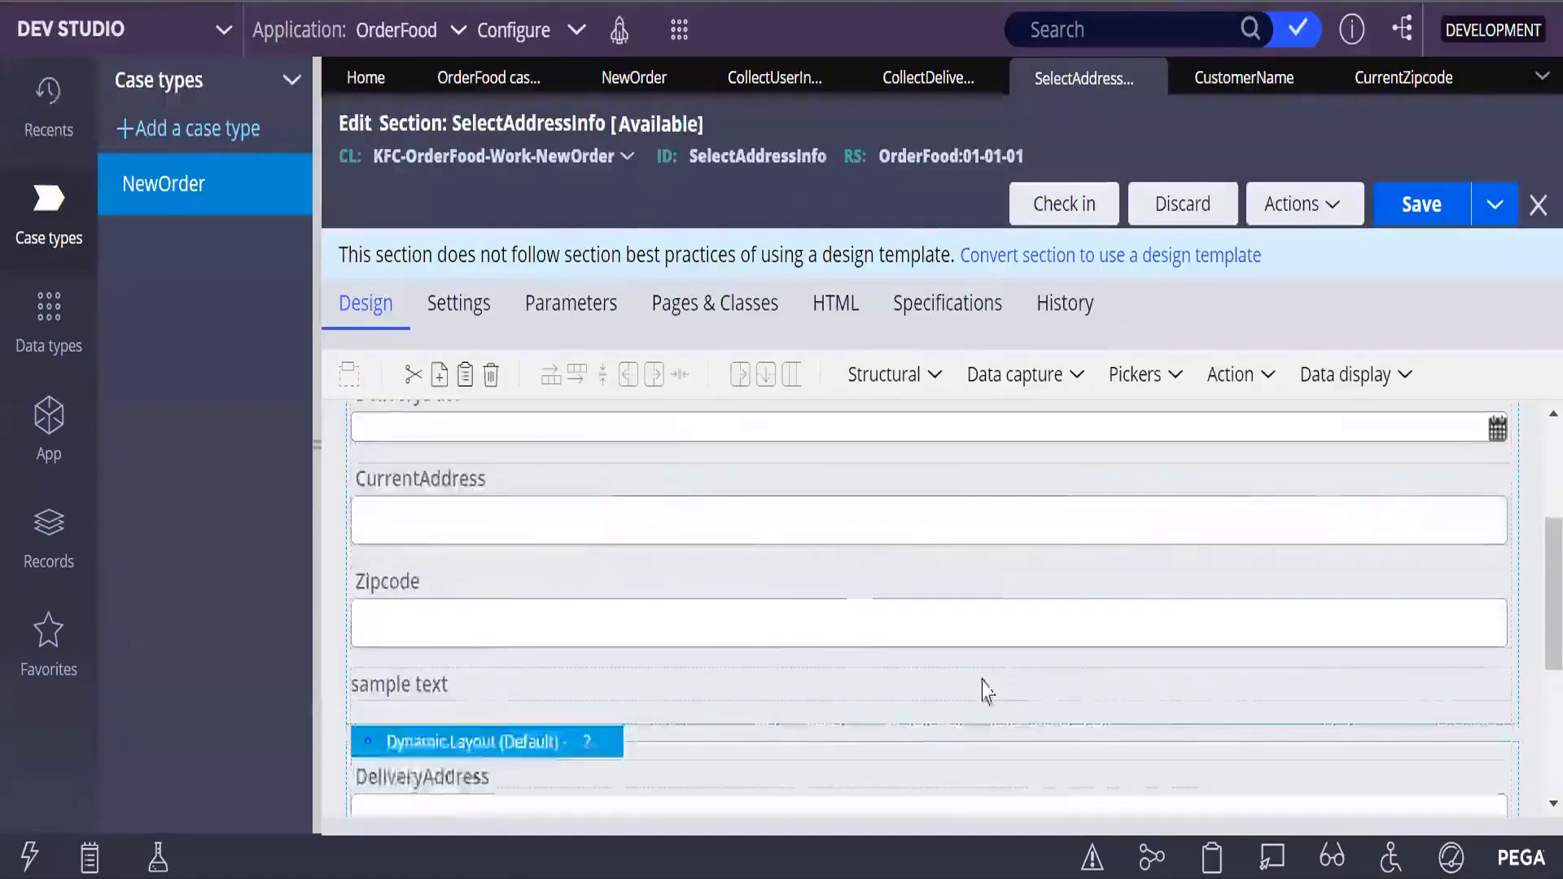
{"action": "double_click", "coordinate": [463, 700]}
{"action": "left_click_drag", "start_coordinate": [784, 291], "coordinate": [657, 335]}
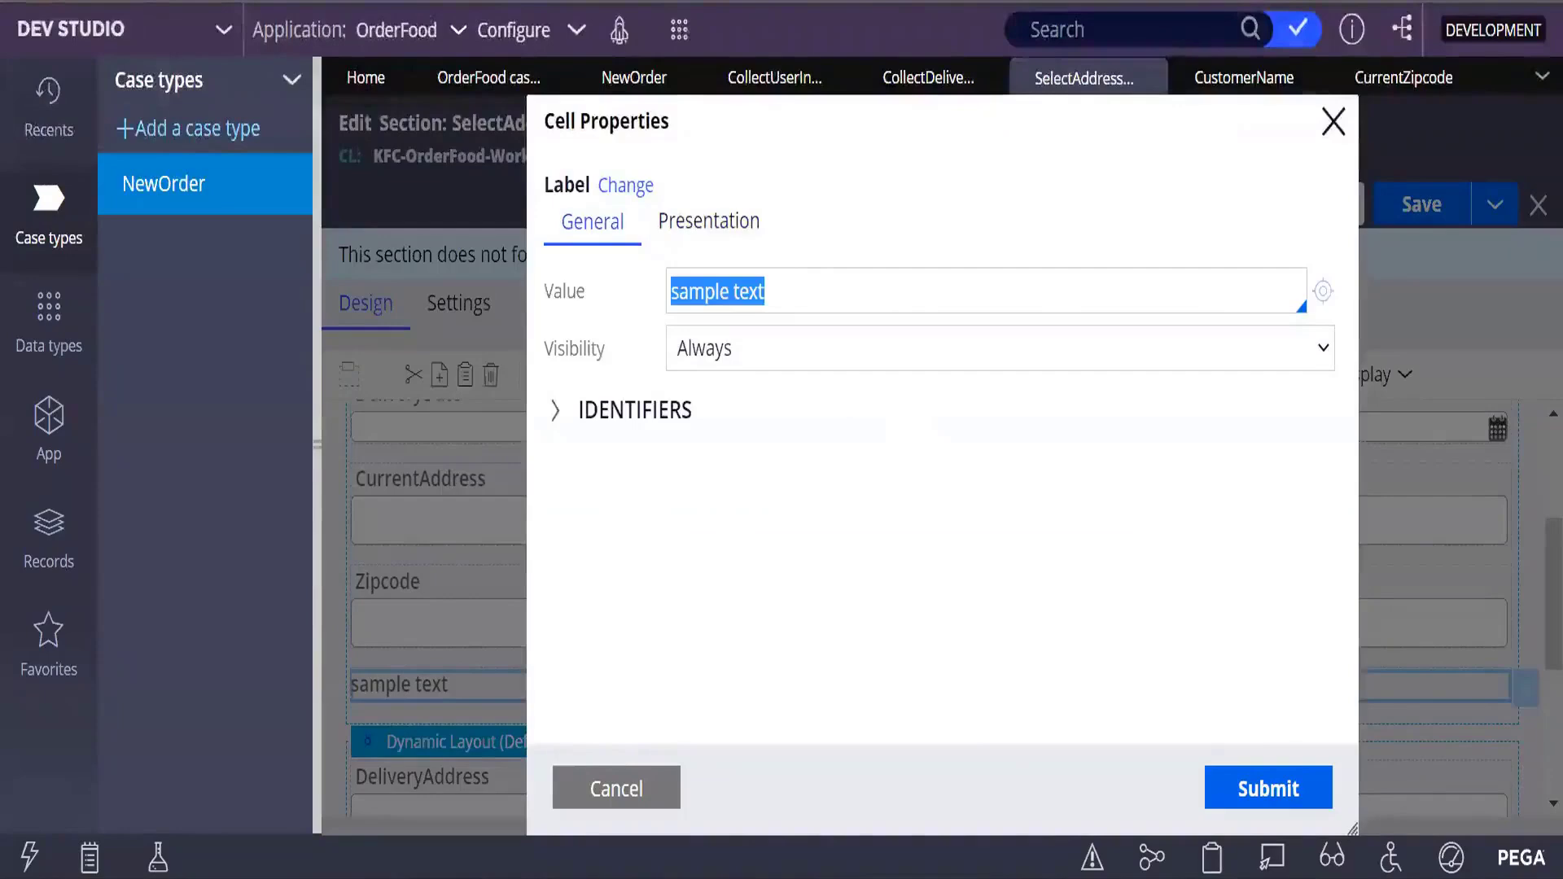
{"action": "type", "text": "D"}
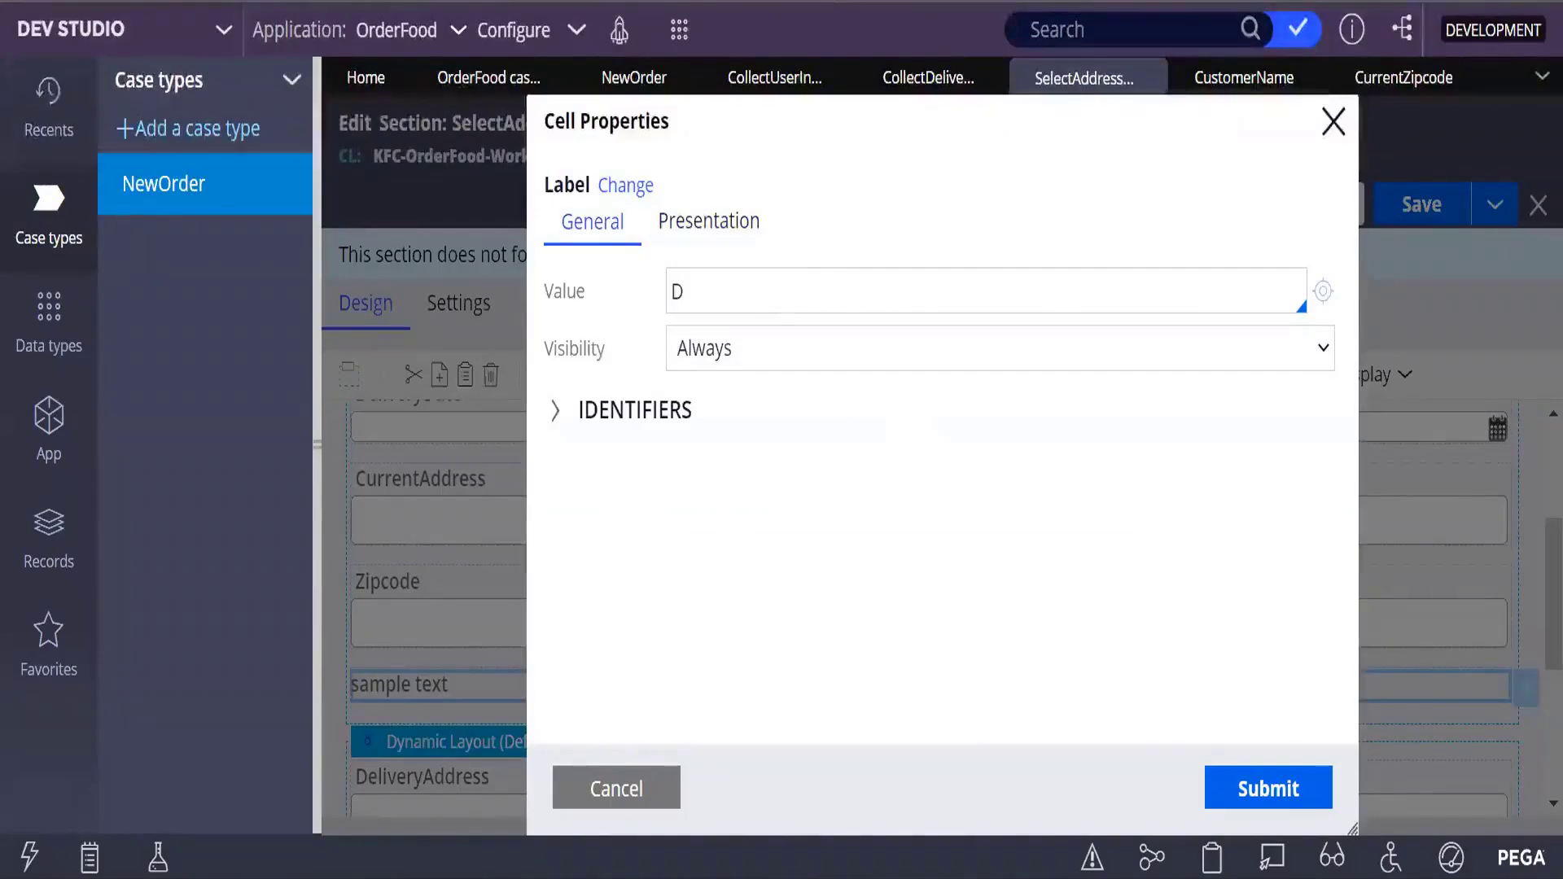
{"action": "type", "text": "elivery"}
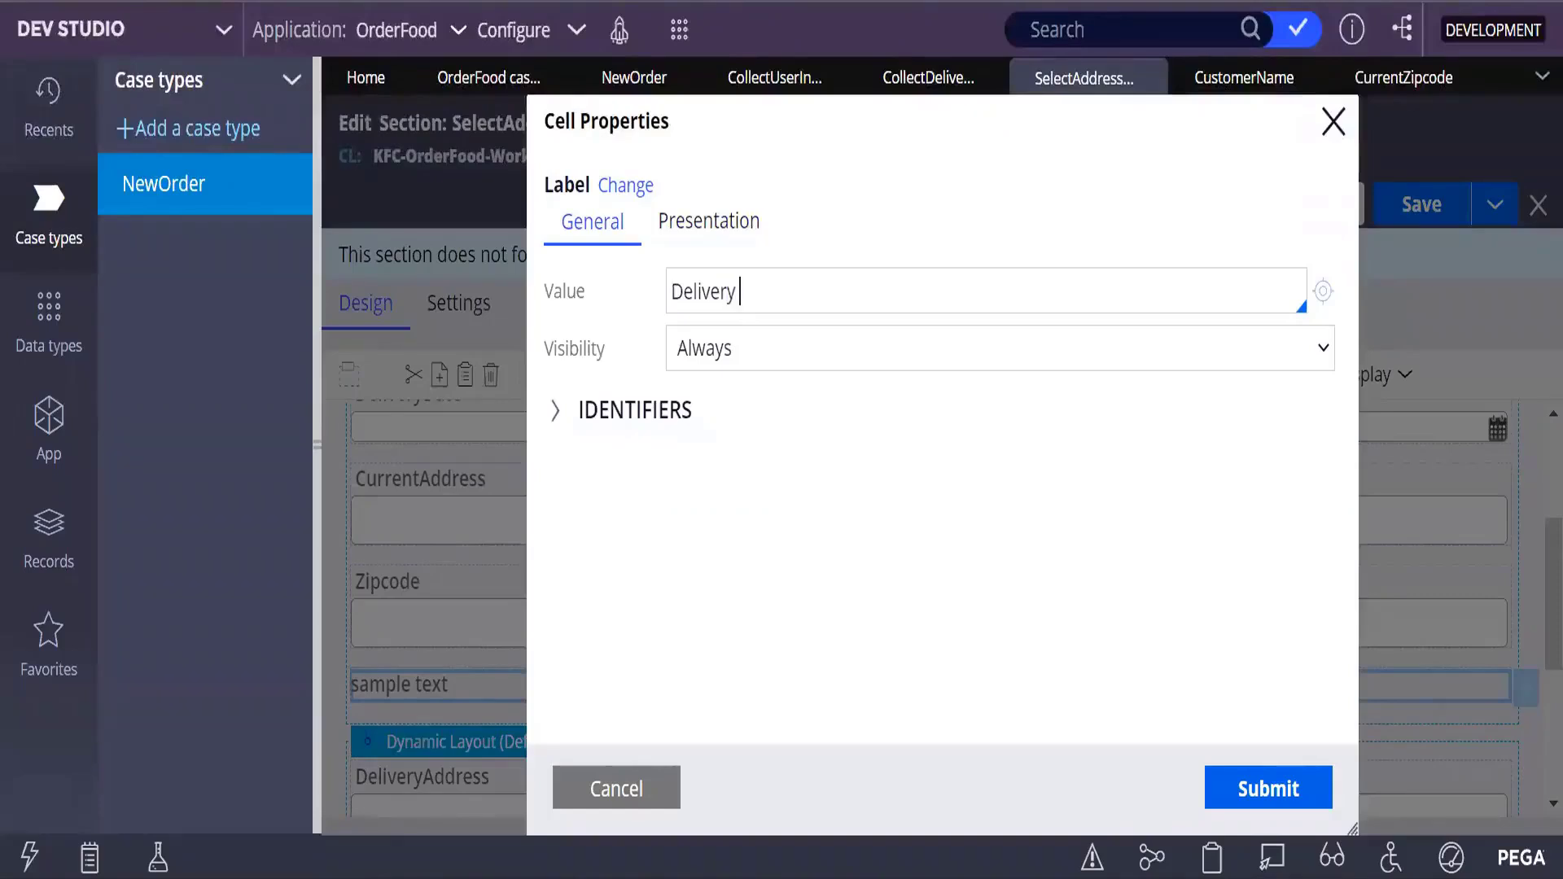
{"action": "type", "text": " Address"}
Set the Delivery Address label's format to Heading 2, submit its cell properties and save the section.
{"action": "left_click", "coordinate": [709, 228]}
{"action": "left_click", "coordinate": [1089, 289]}
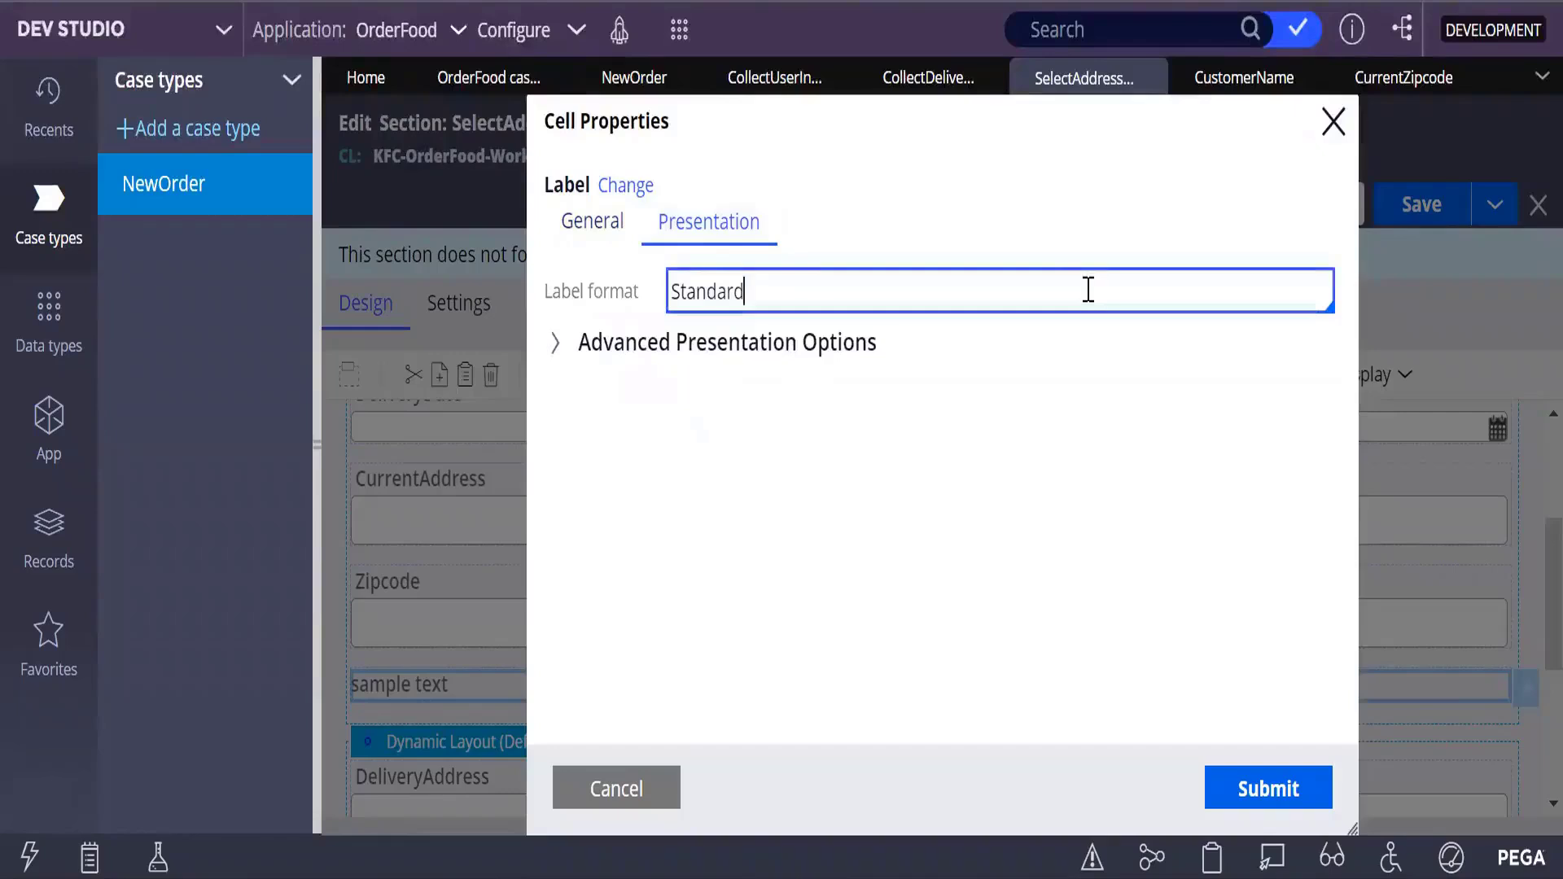
{"action": "key", "text": "BackSpace"}
{"action": "key", "text": "BackSpace"}
{"action": "key", "text": "BackSpace"}
{"action": "key", "text": "BackSpace"}
{"action": "key", "text": "BackSpace"}
{"action": "key", "text": "BackSpace"}
{"action": "key", "text": "BackSpace"}
{"action": "key", "text": "BackSpace"}
{"action": "type", "text": "H"}
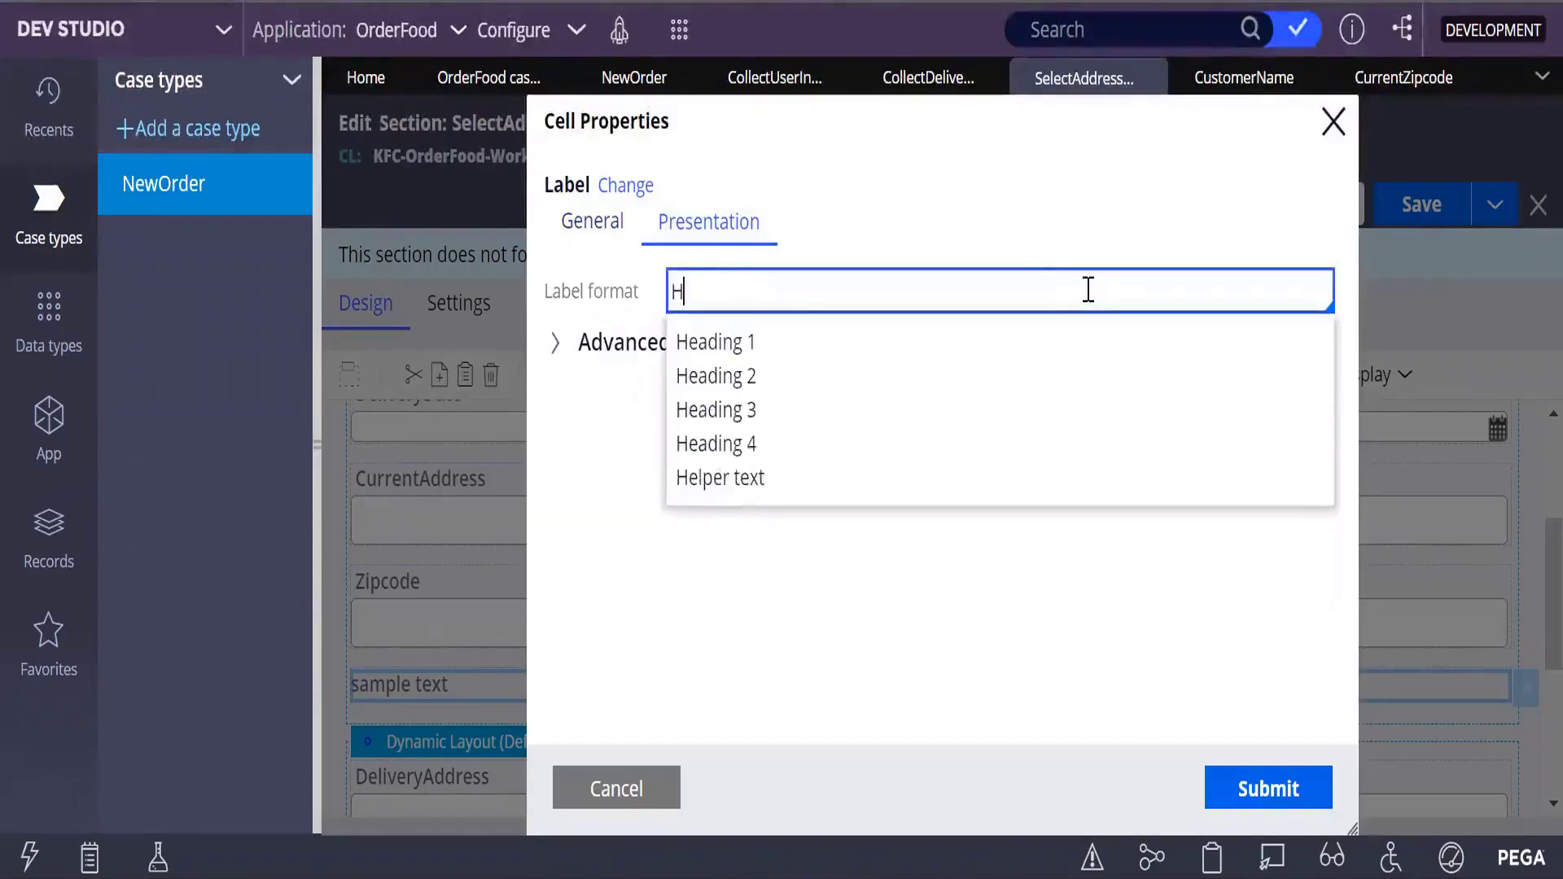
{"action": "left_click", "coordinate": [690, 377]}
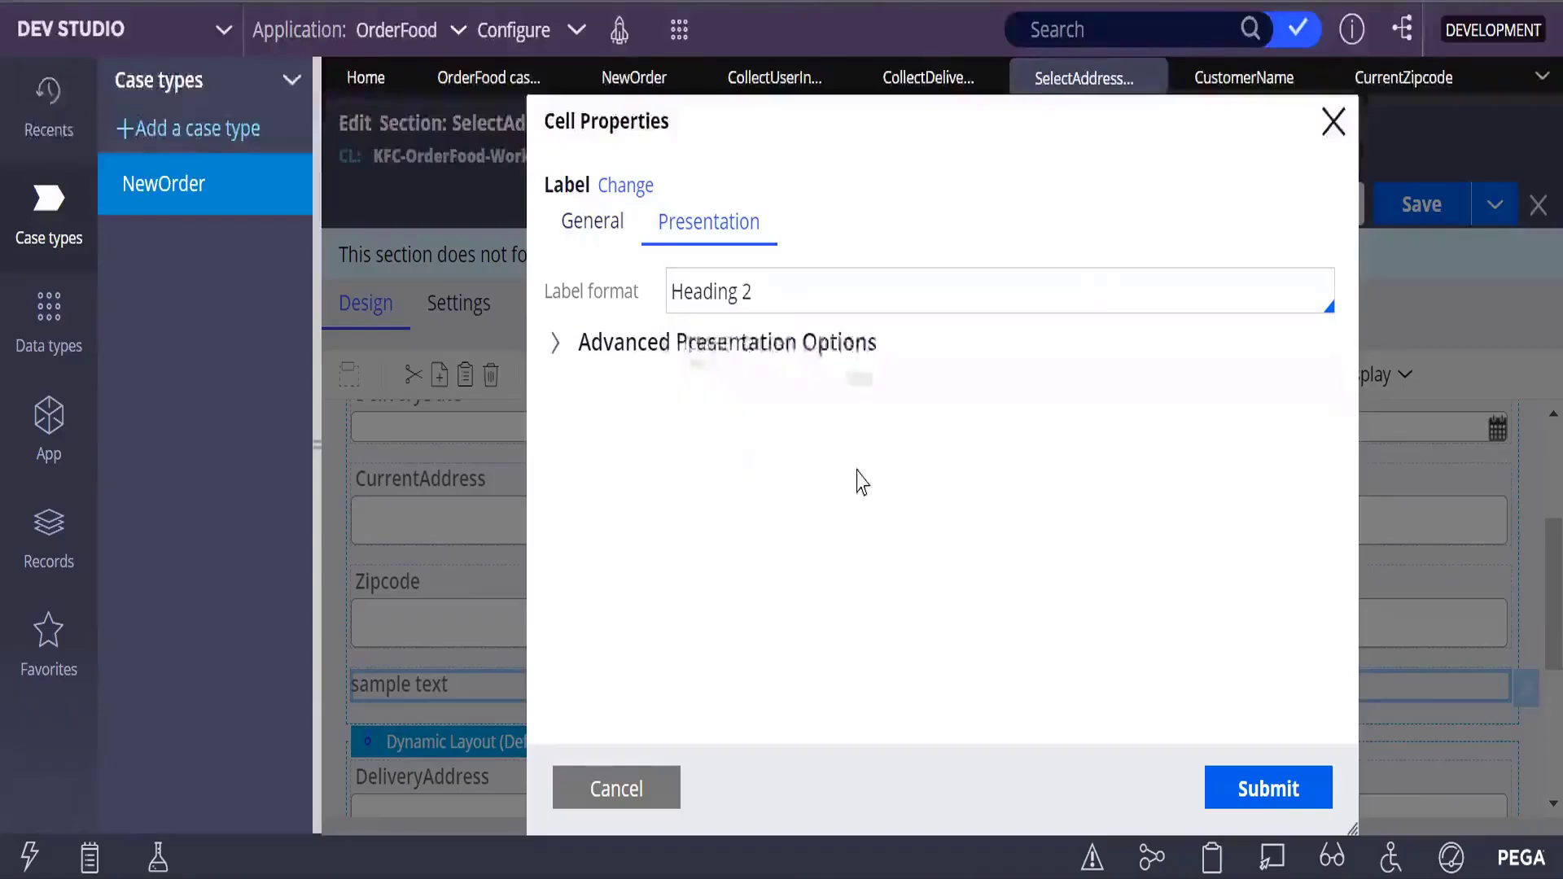
{"action": "left_click", "coordinate": [1276, 805]}
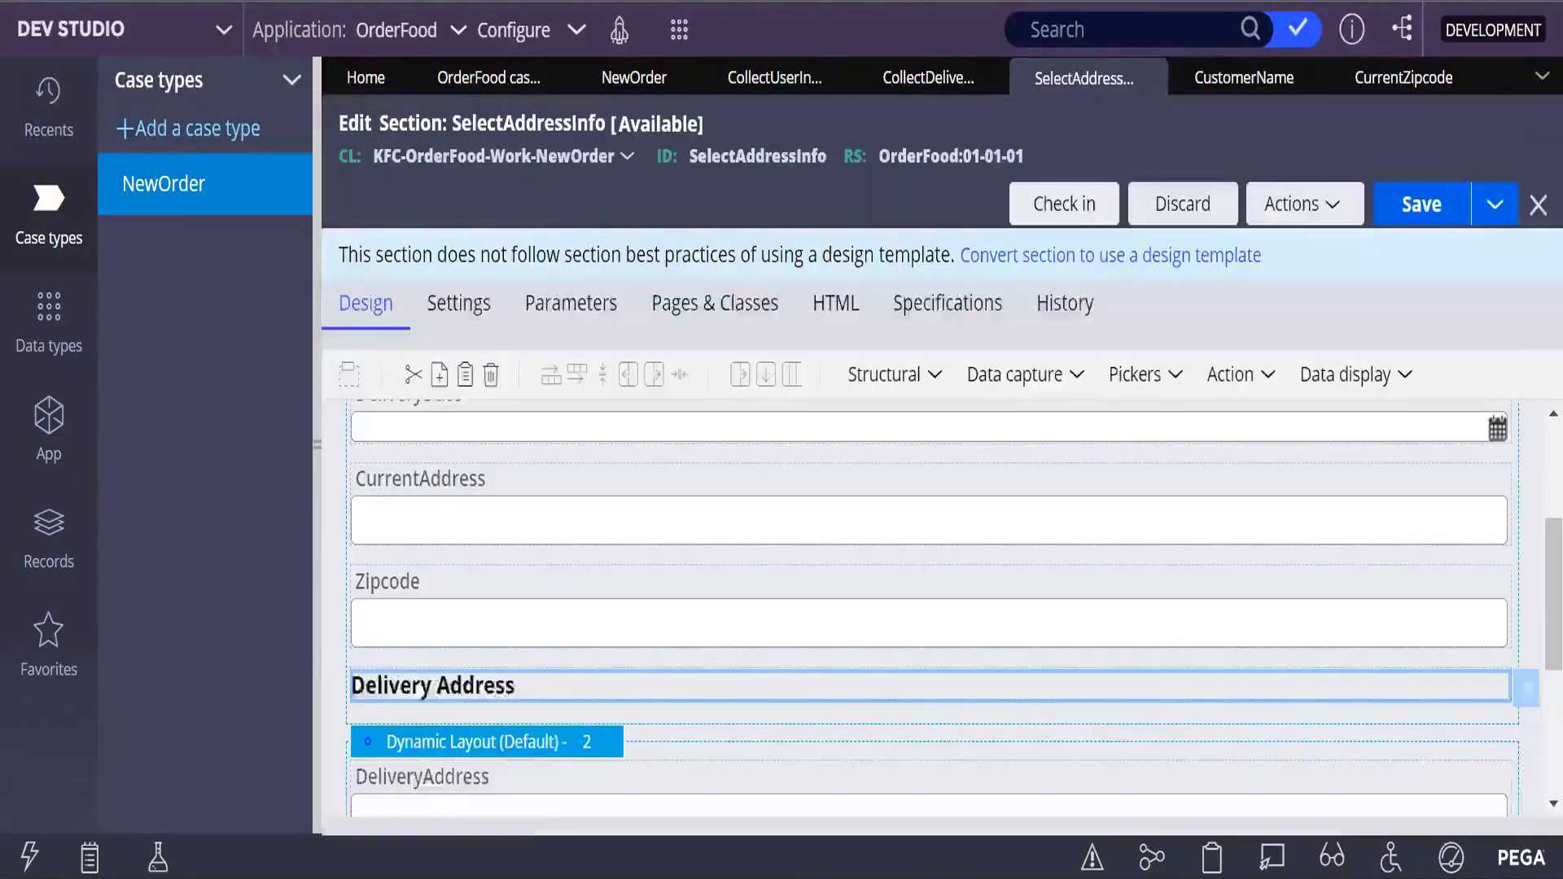
{"action": "left_click", "coordinate": [1422, 203]}
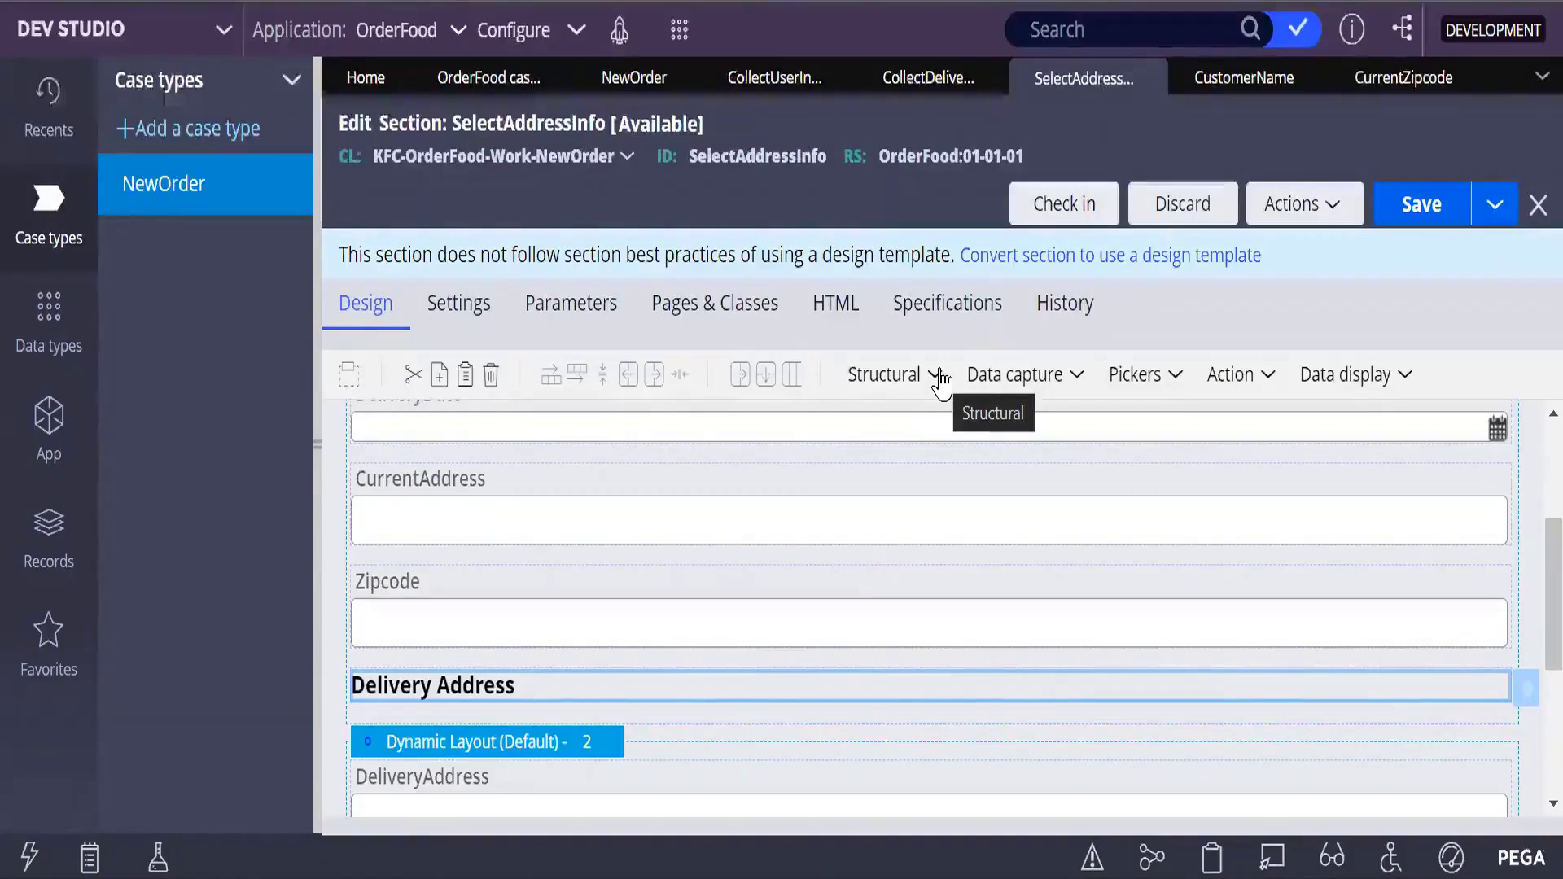
Change the first dynamic layout's format to Inline grid double and submit the layout properties.
{"action": "scroll", "coordinate": [611, 591], "scroll_direction": "up", "scroll_amount": 3}
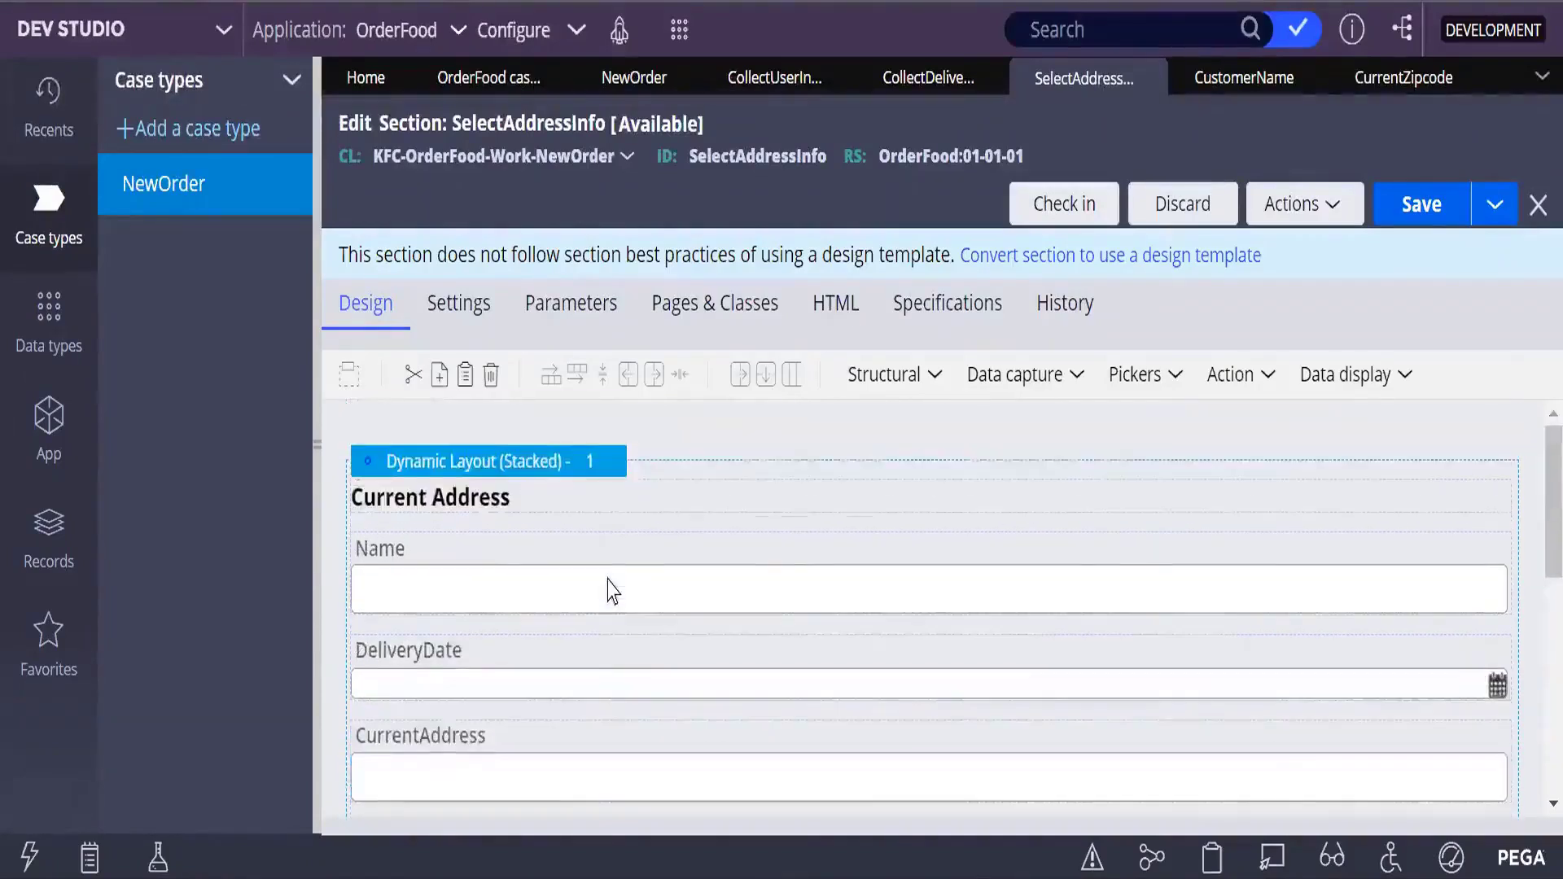
{"action": "left_click", "coordinate": [552, 469]}
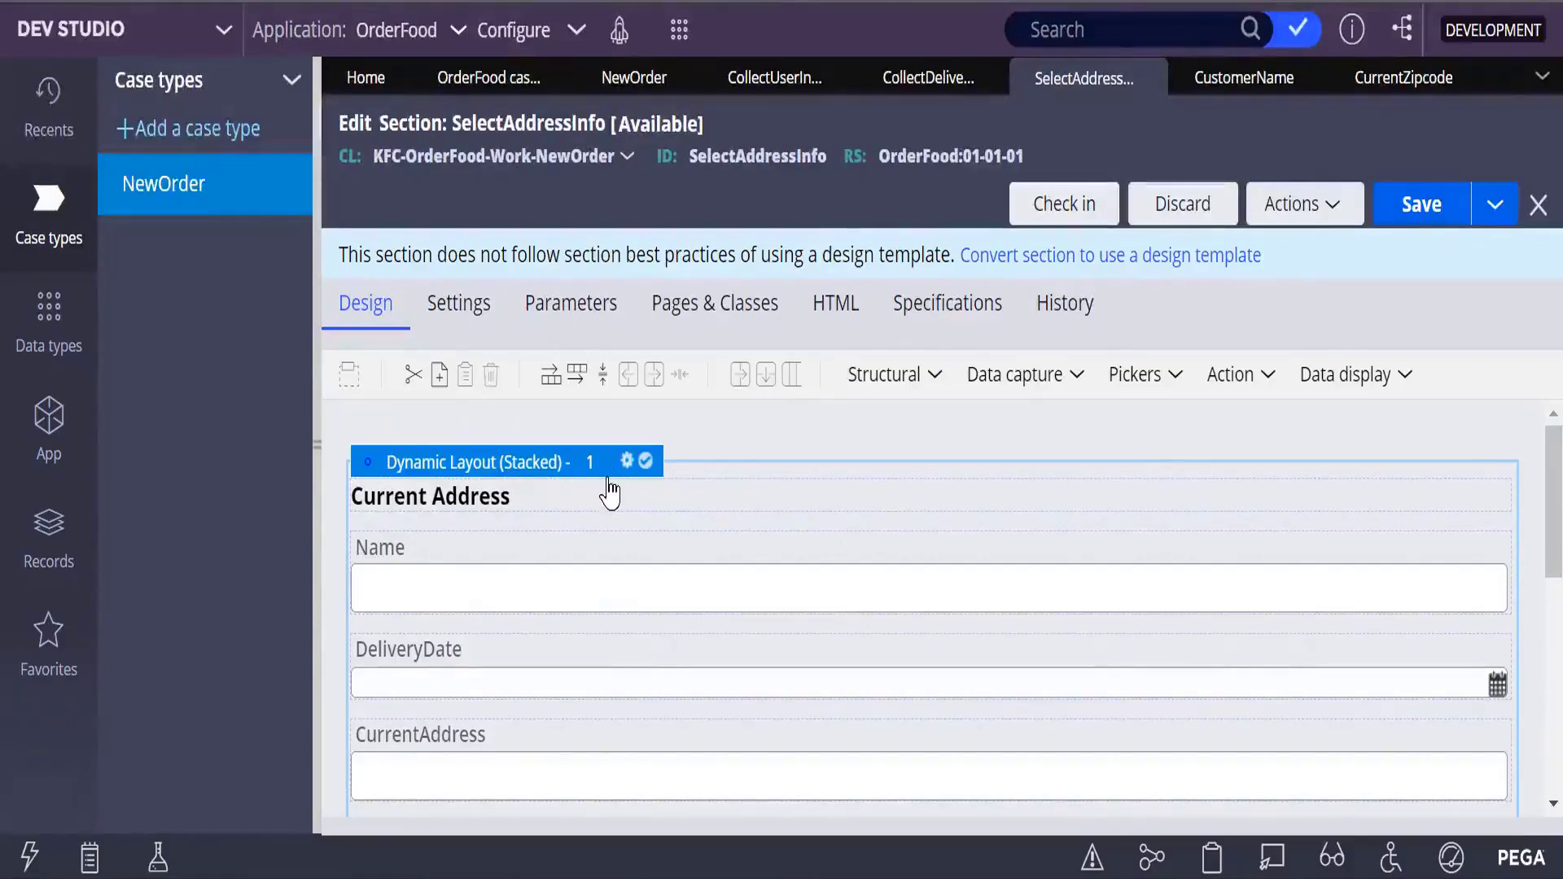
{"action": "left_click", "coordinate": [627, 462]}
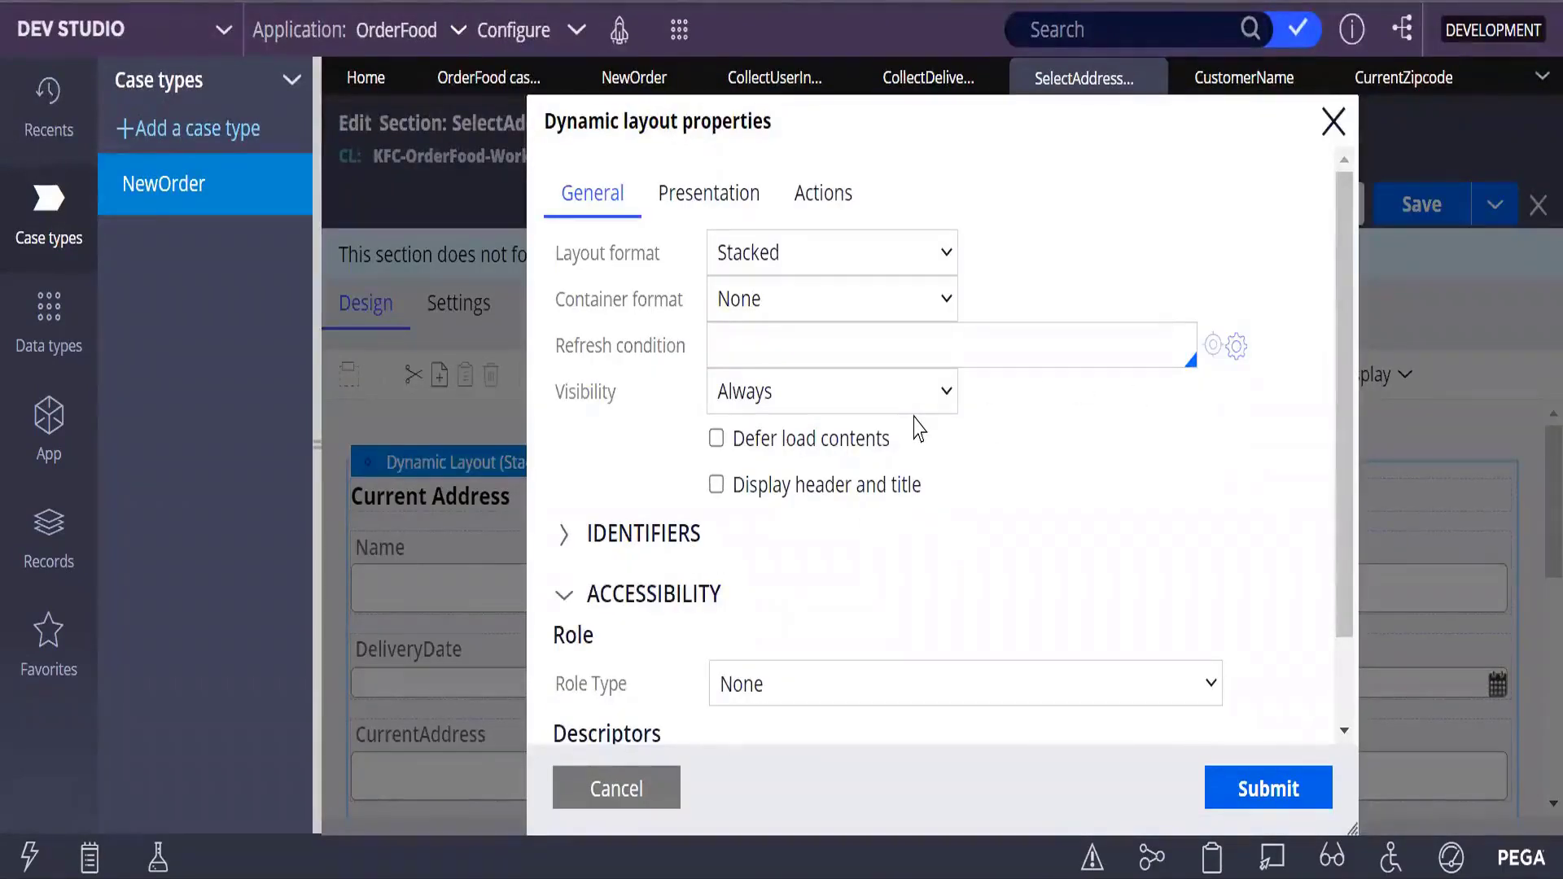
{"action": "left_click", "coordinate": [947, 258]}
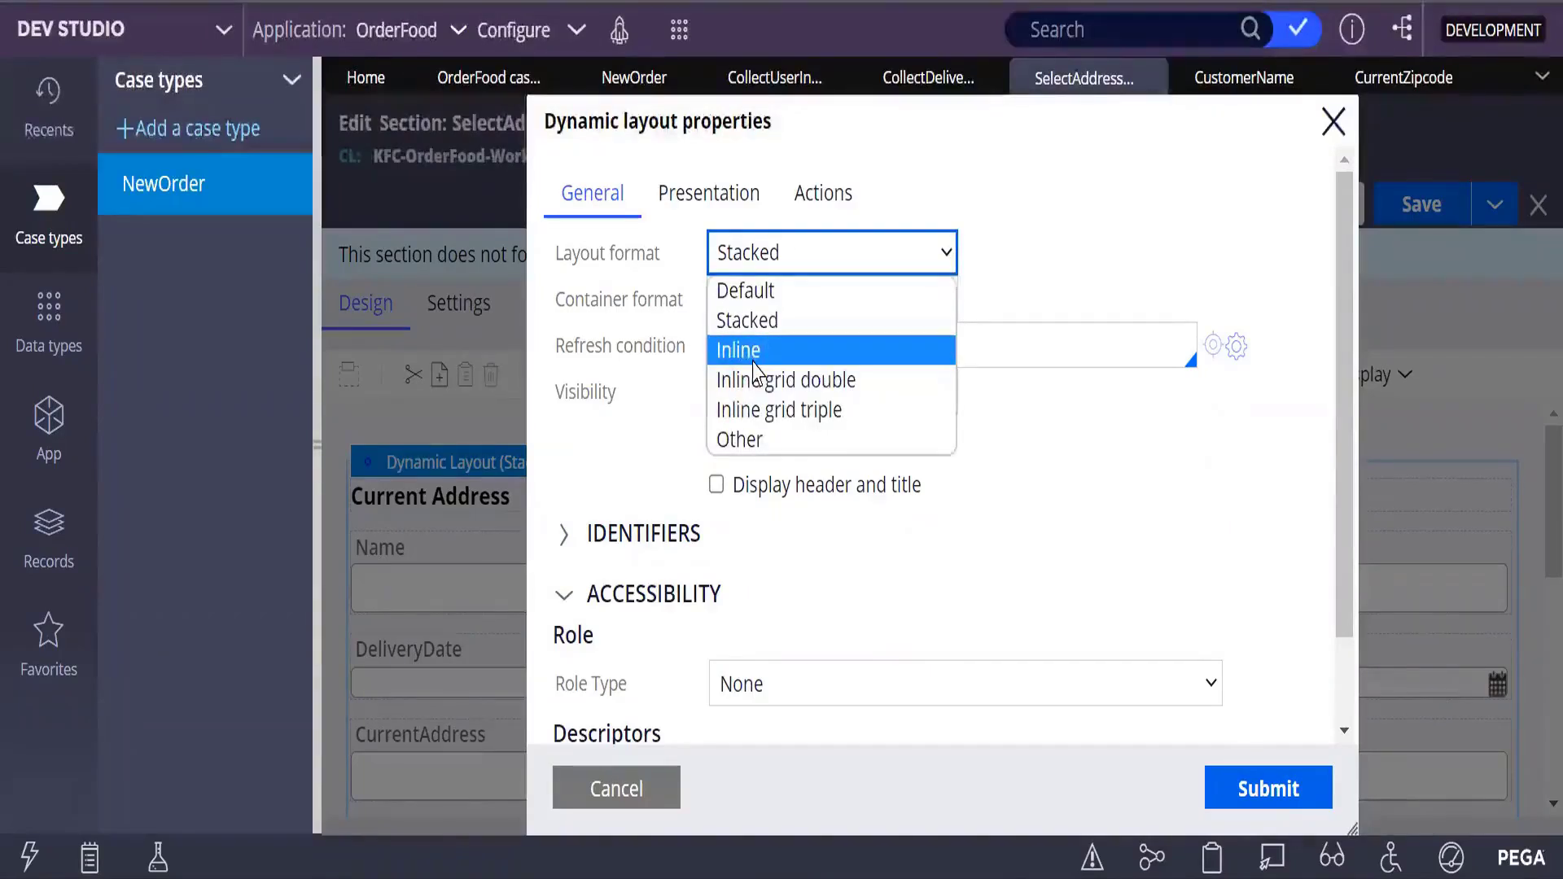
{"action": "left_click", "coordinate": [818, 383]}
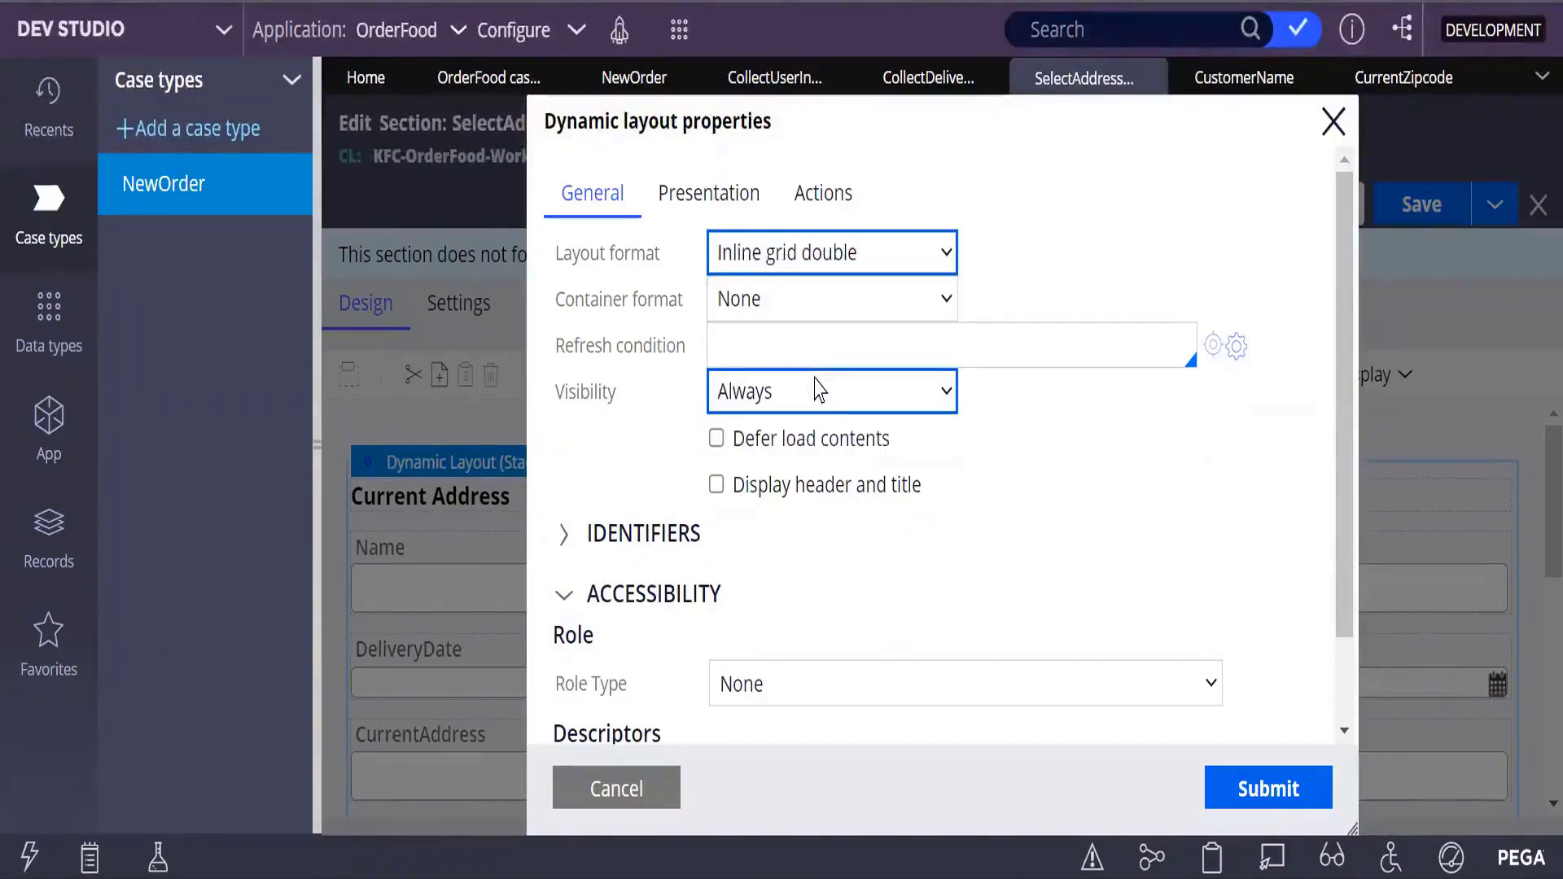
{"action": "left_click", "coordinate": [1319, 802]}
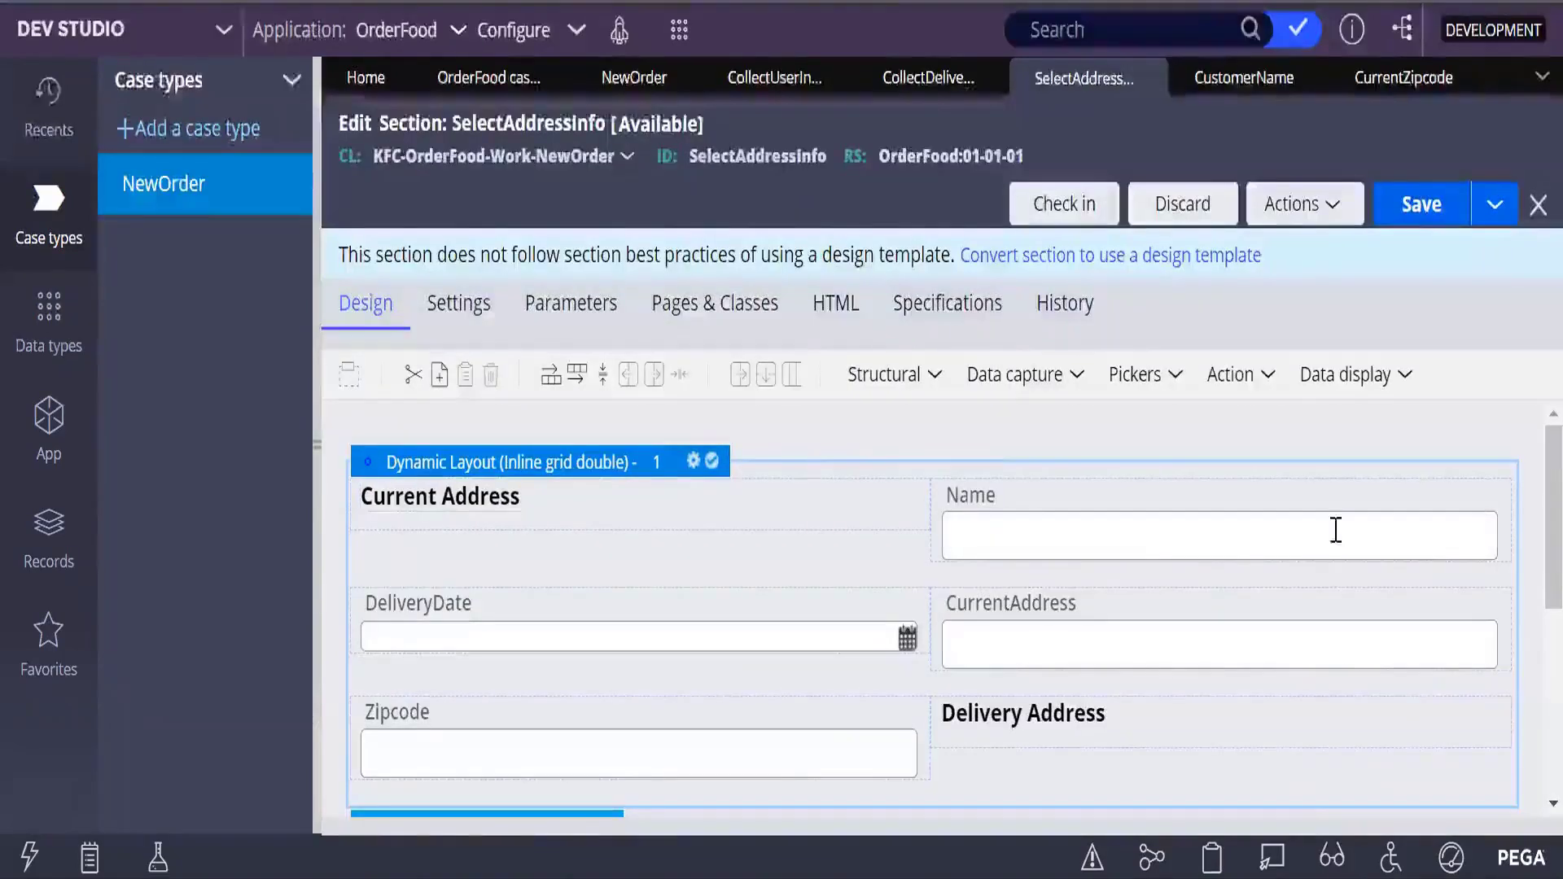
{"action": "scroll", "coordinate": [1277, 708], "scroll_direction": "down", "scroll_amount": 3}
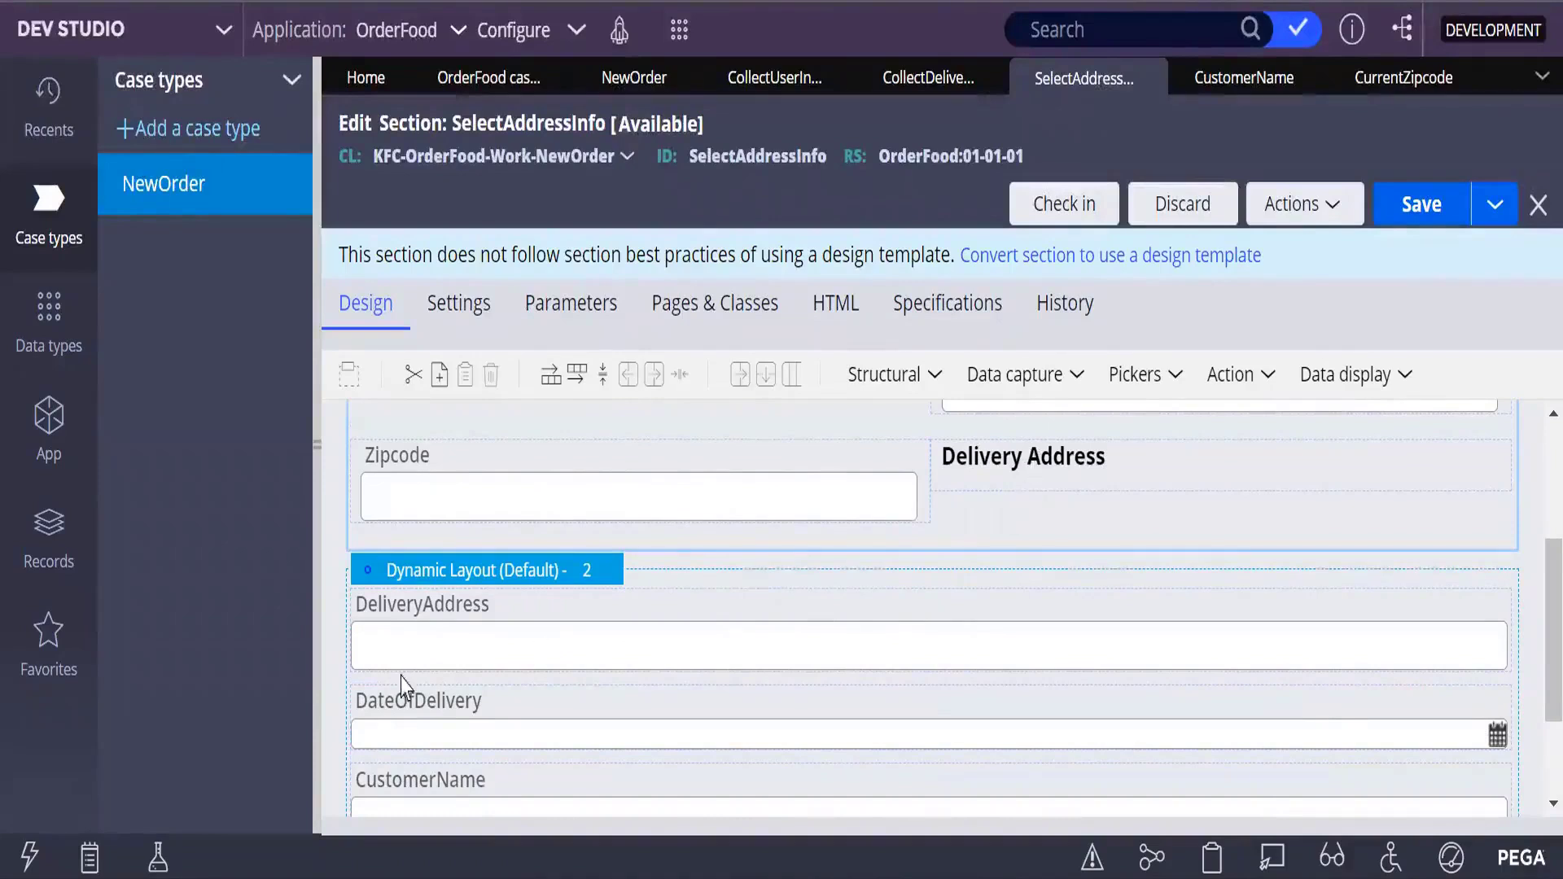
{"action": "left_click", "coordinate": [1091, 477]}
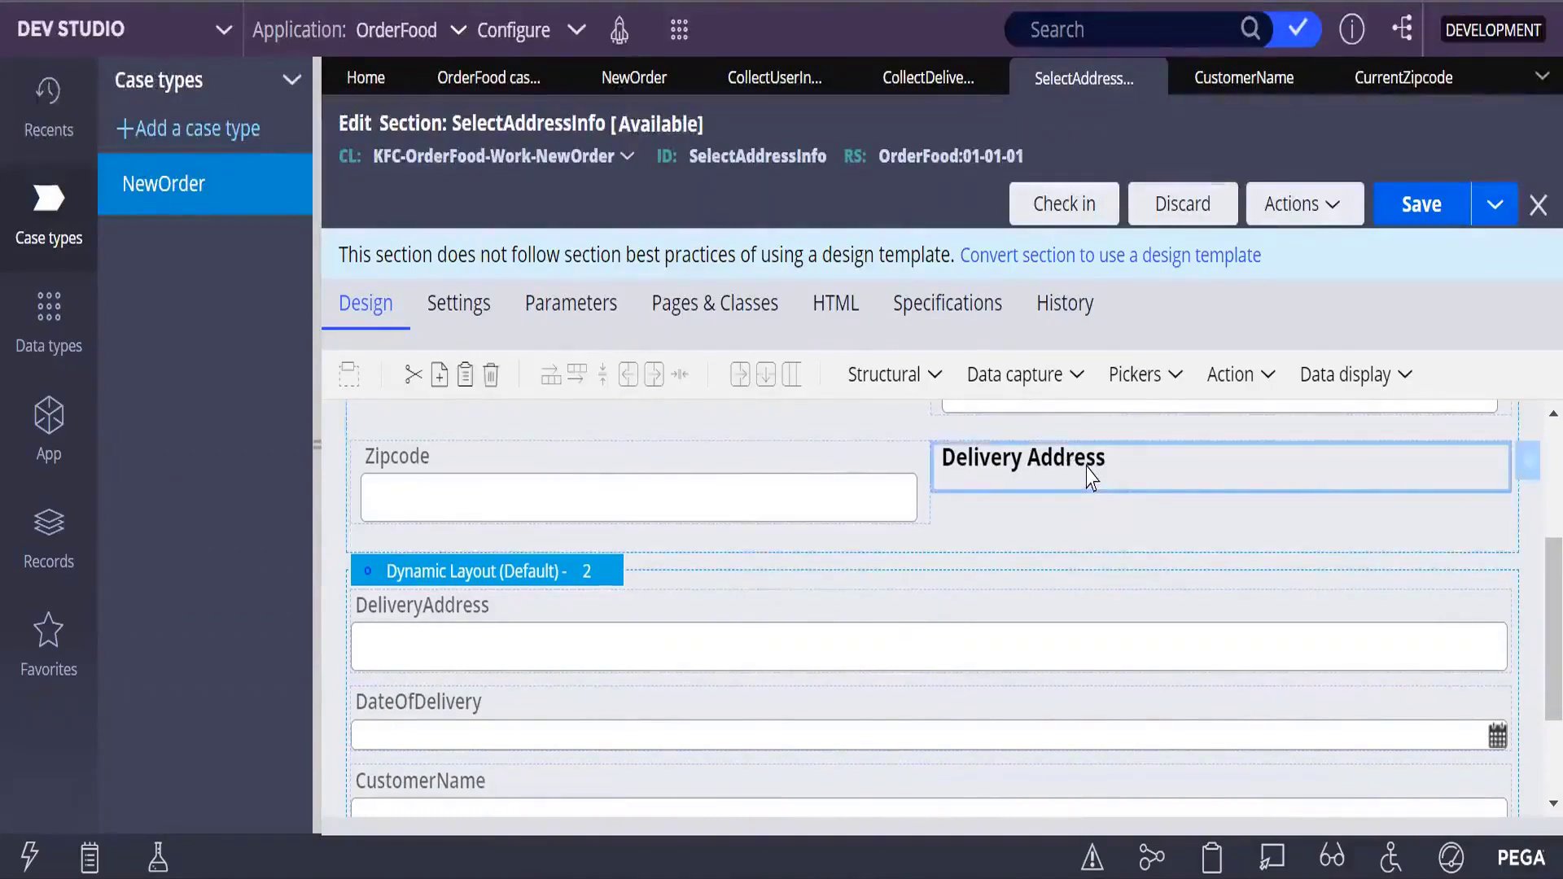
{"action": "double_click", "coordinate": [1091, 477]}
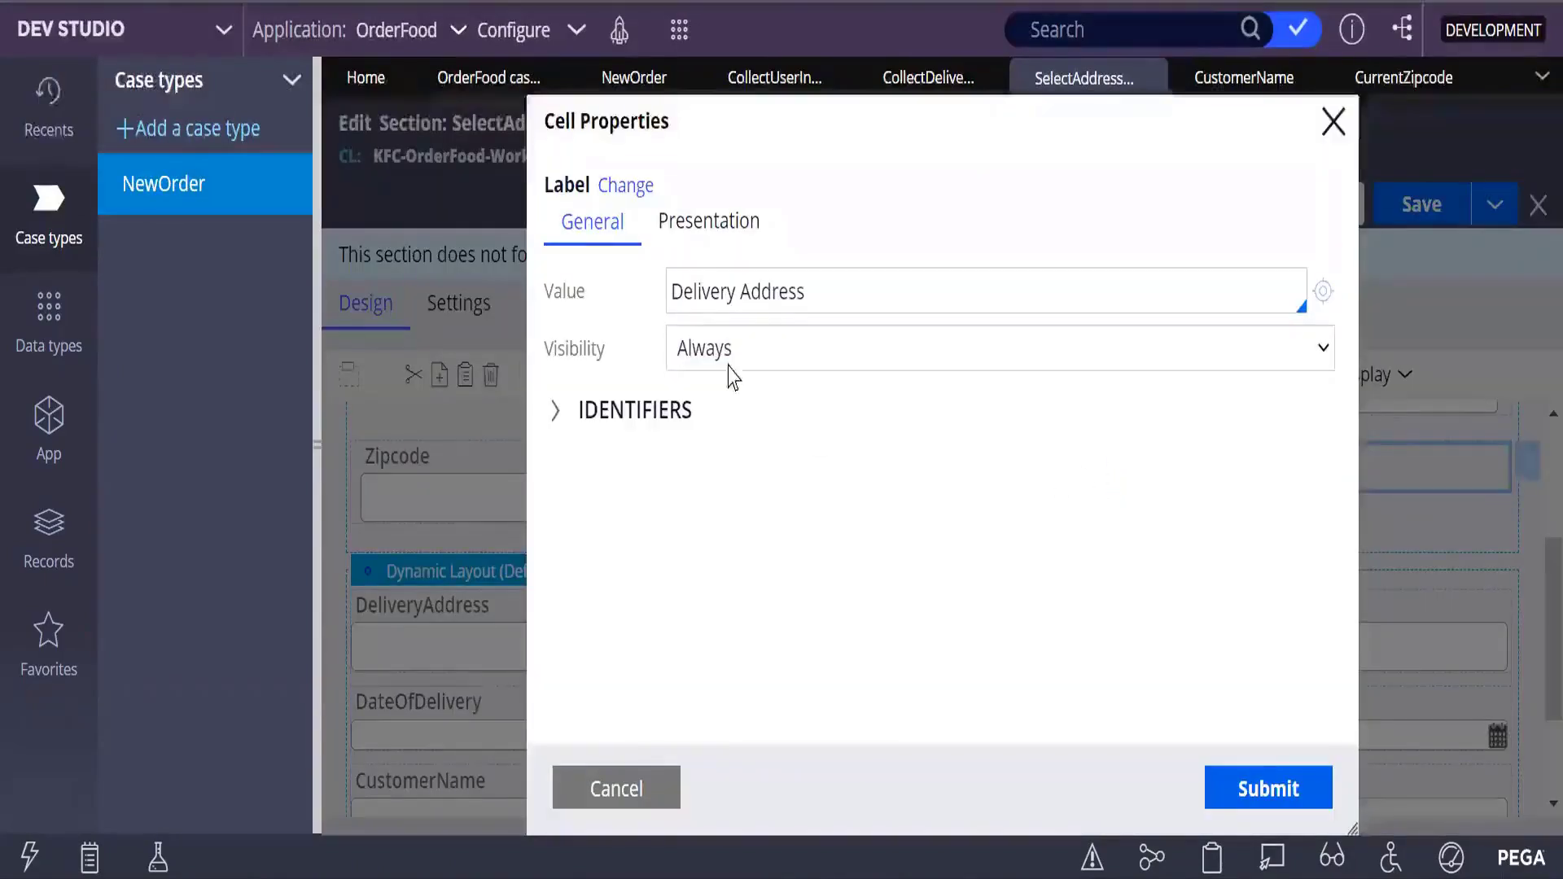
{"action": "triple_click", "coordinate": [676, 305]}
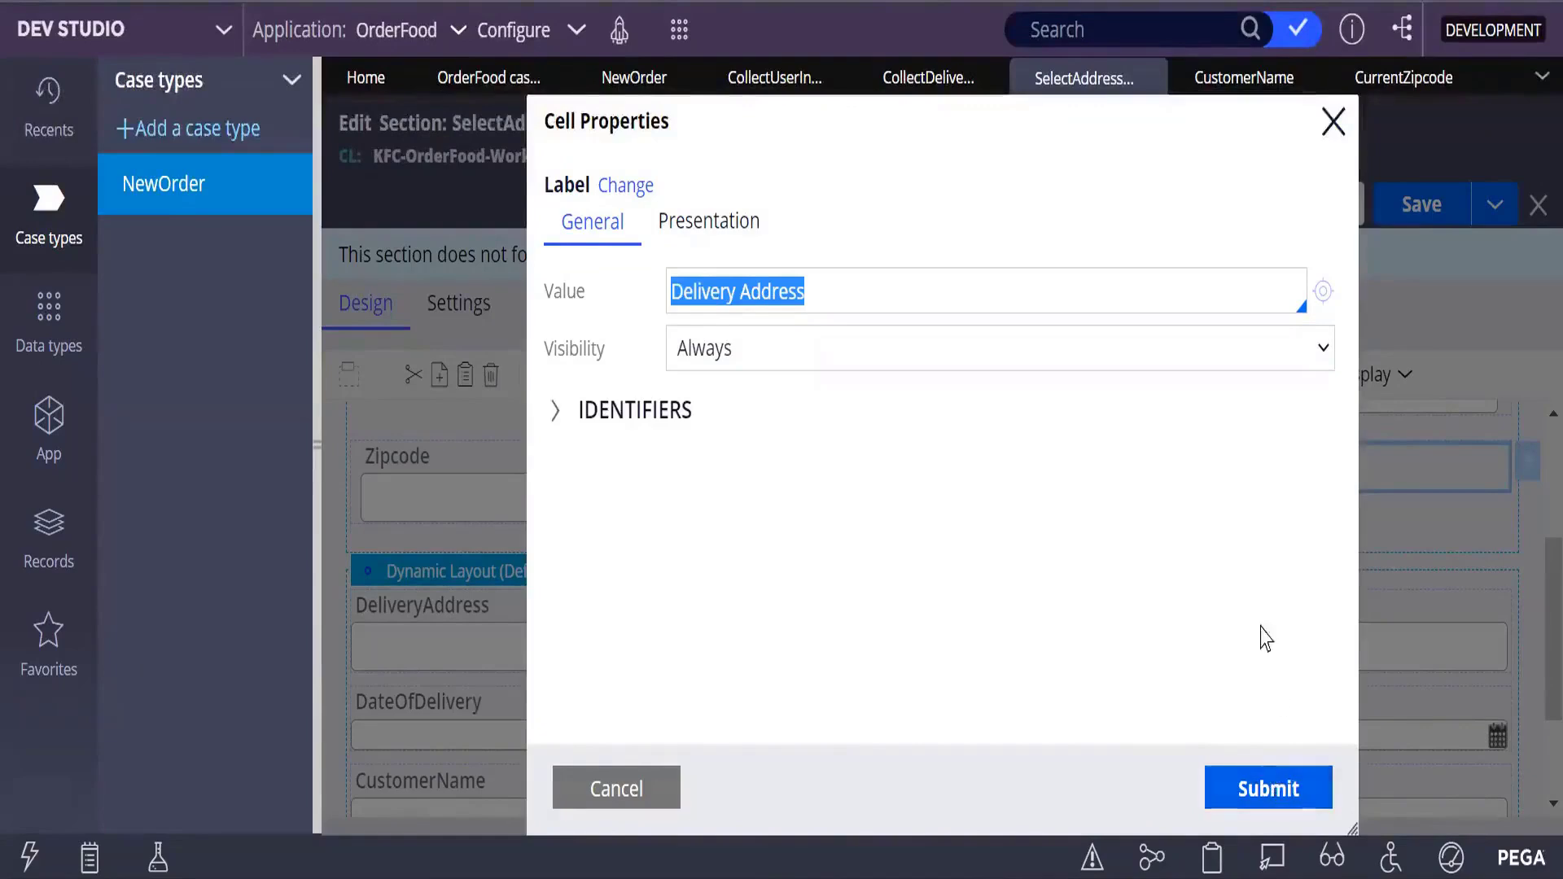
{"action": "left_click", "coordinate": [1333, 124]}
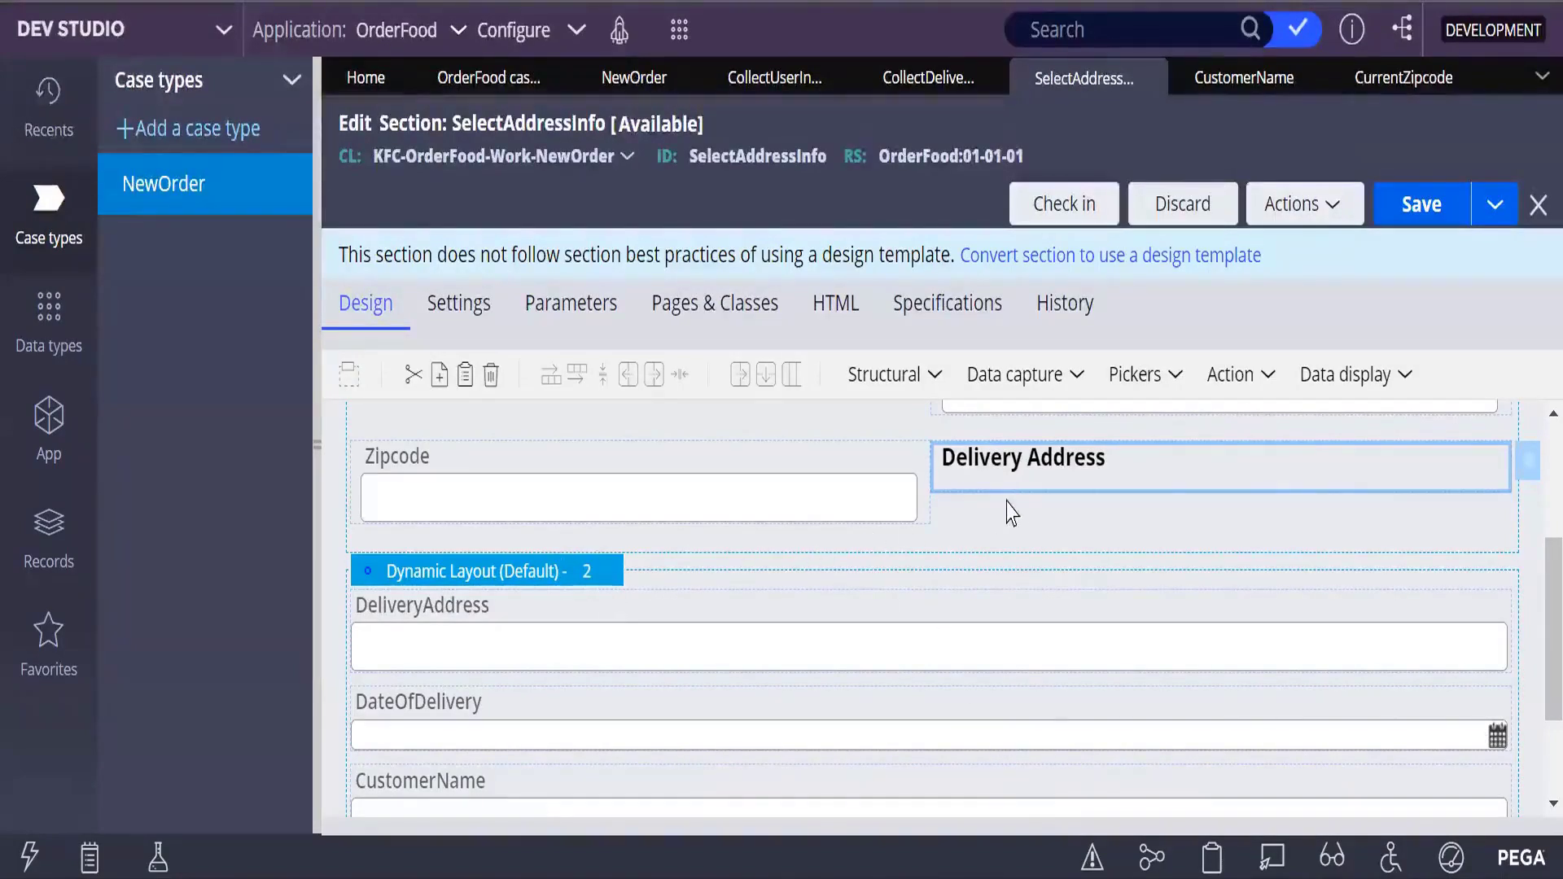
Move the Delivery Address label out of the first dynamic layout to the start of the second one, above the DeliveryAddress field.
{"action": "scroll", "coordinate": [1059, 556], "scroll_direction": "up", "scroll_amount": 3}
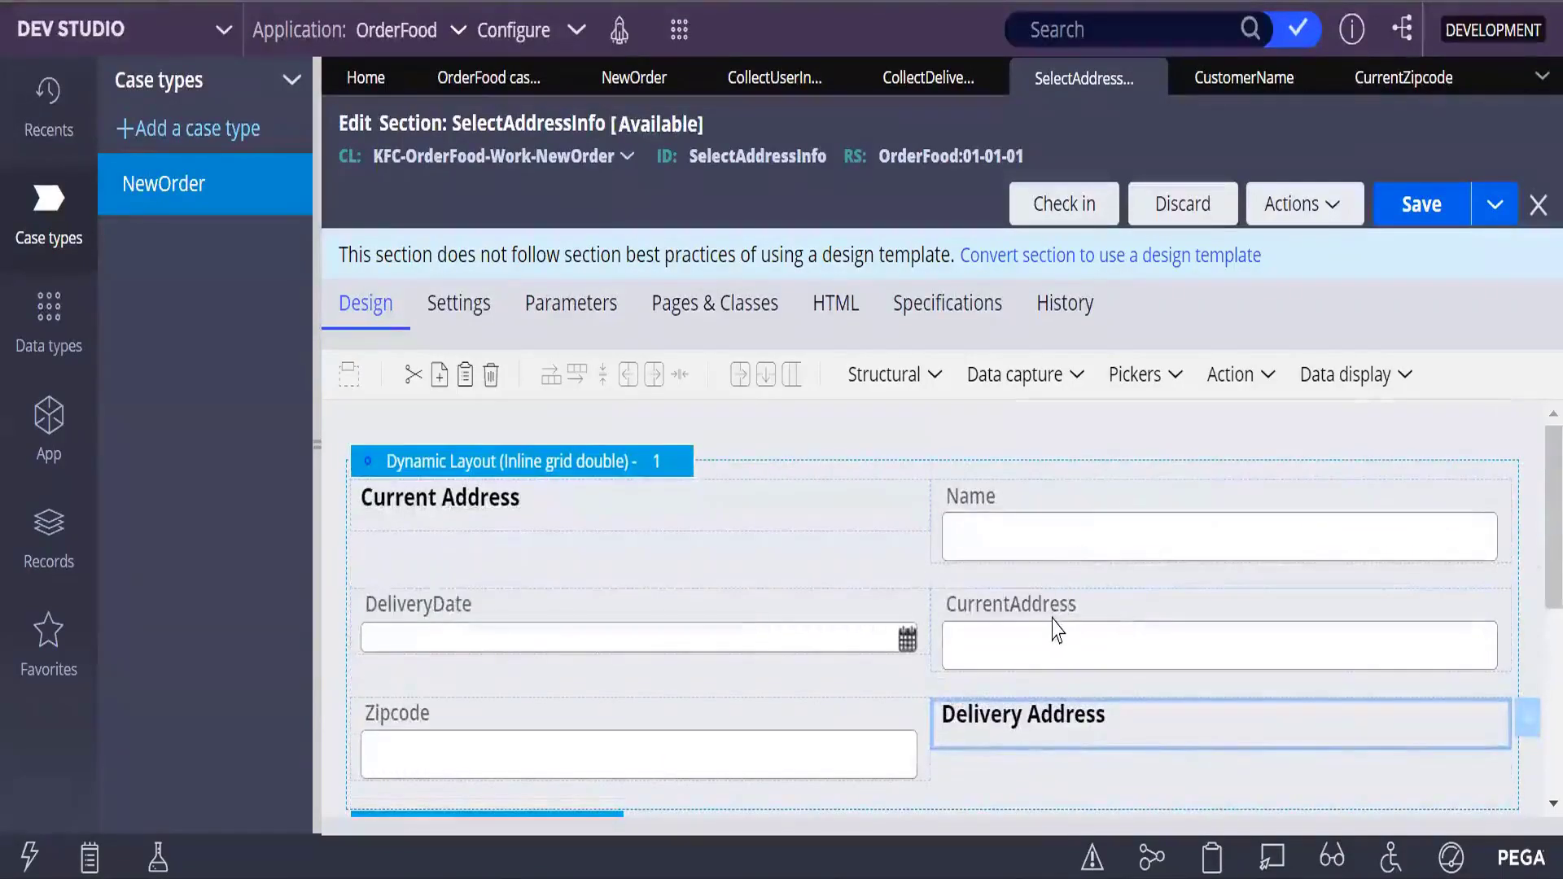
{"action": "scroll", "coordinate": [1058, 631], "scroll_direction": "down", "scroll_amount": 3}
{"action": "left_click_drag", "start_coordinate": [1029, 458], "coordinate": [533, 570]}
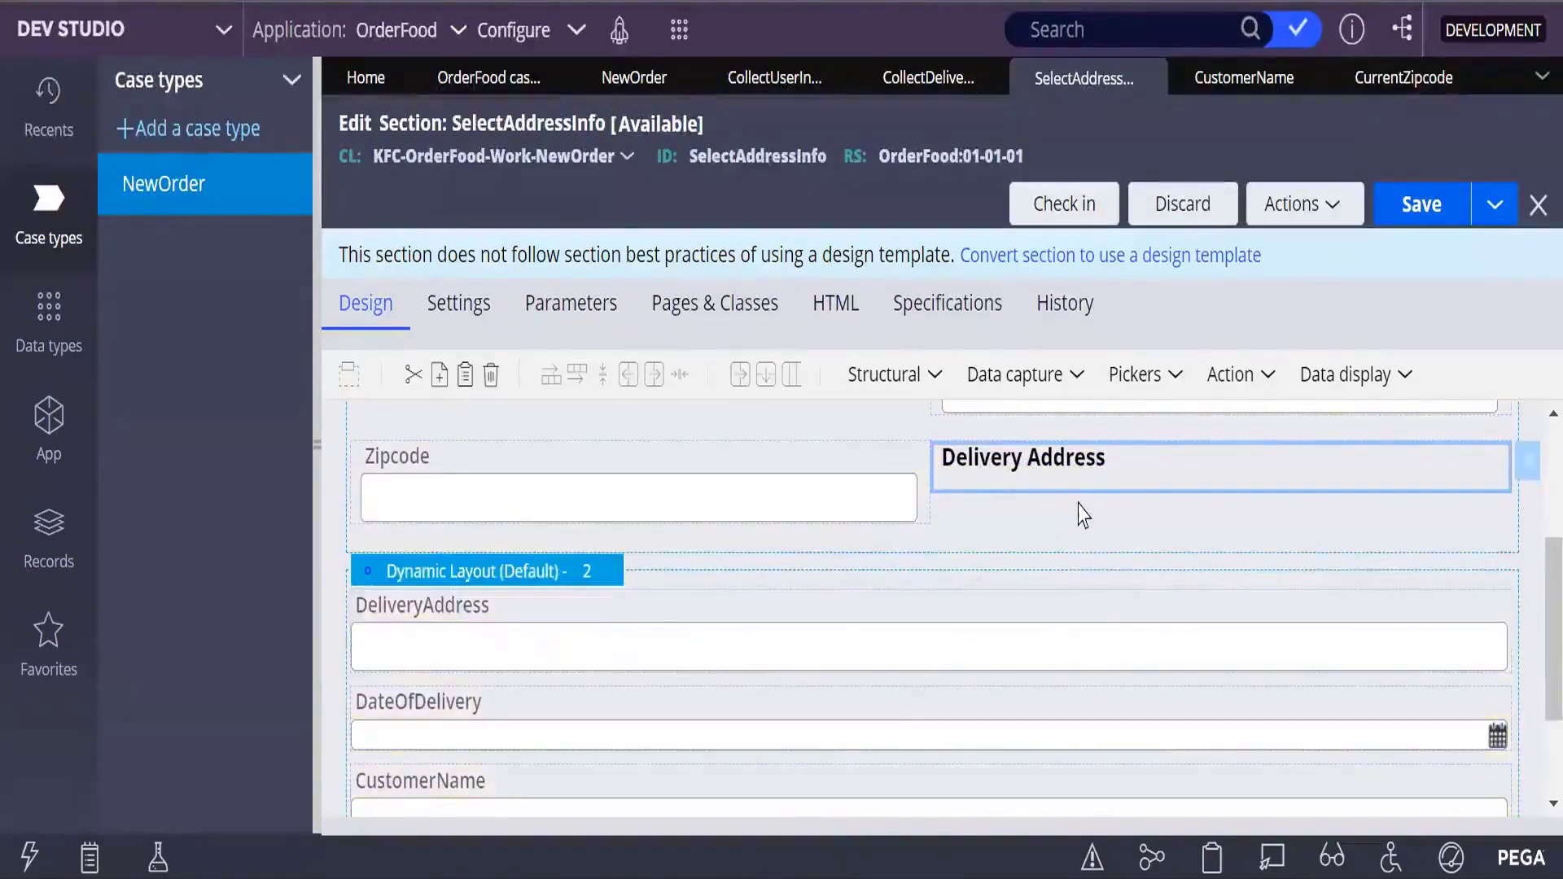
{"action": "left_click_drag", "start_coordinate": [1064, 457], "coordinate": [995, 607]}
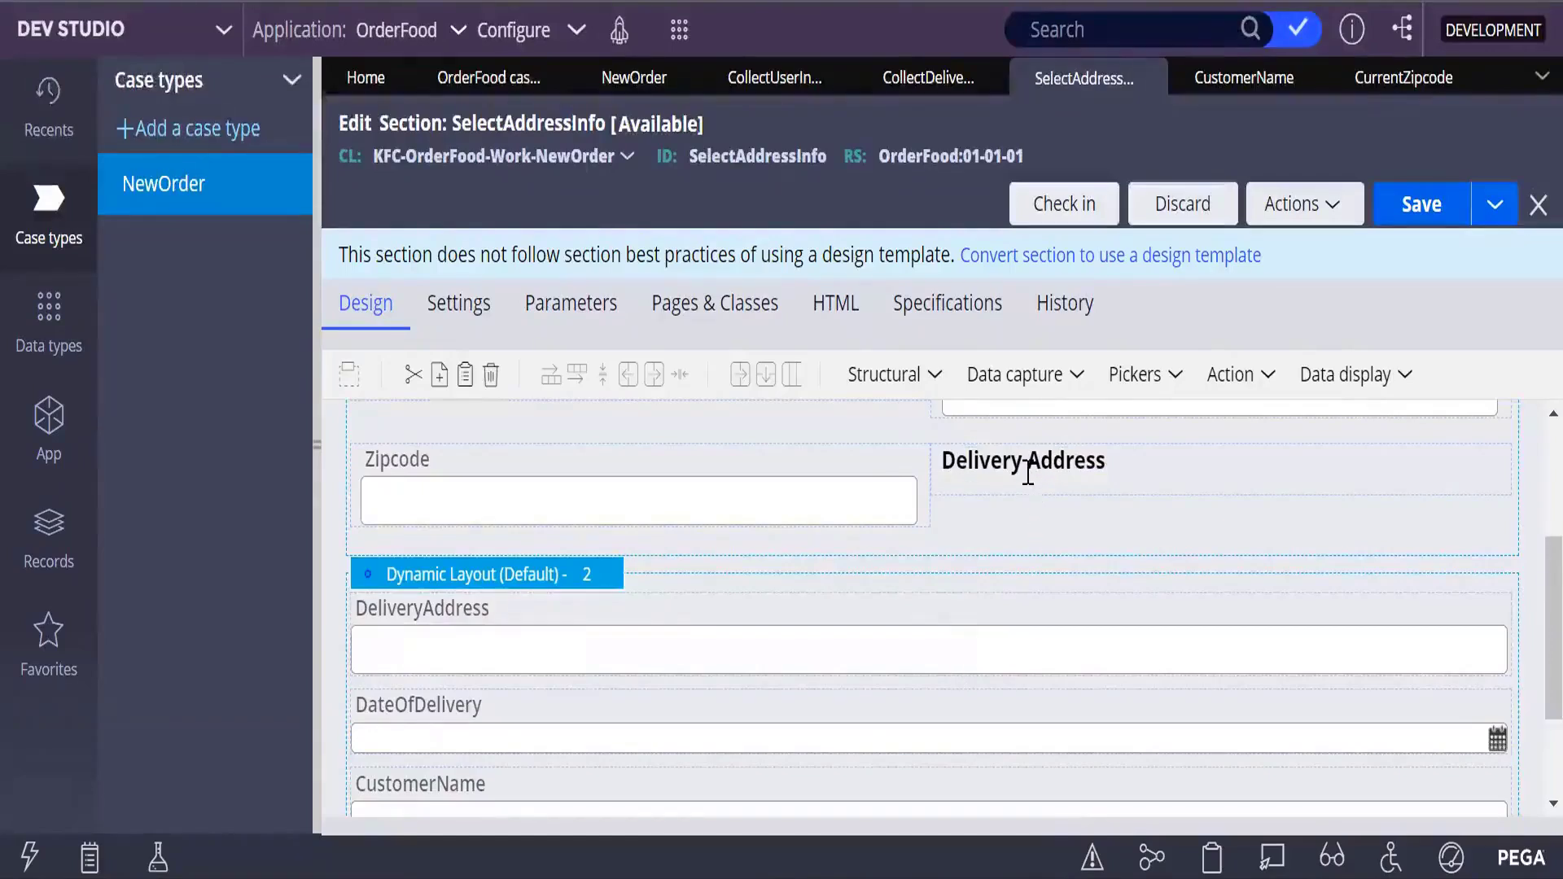
{"action": "scroll", "coordinate": [961, 627], "scroll_direction": "down", "scroll_amount": 1}
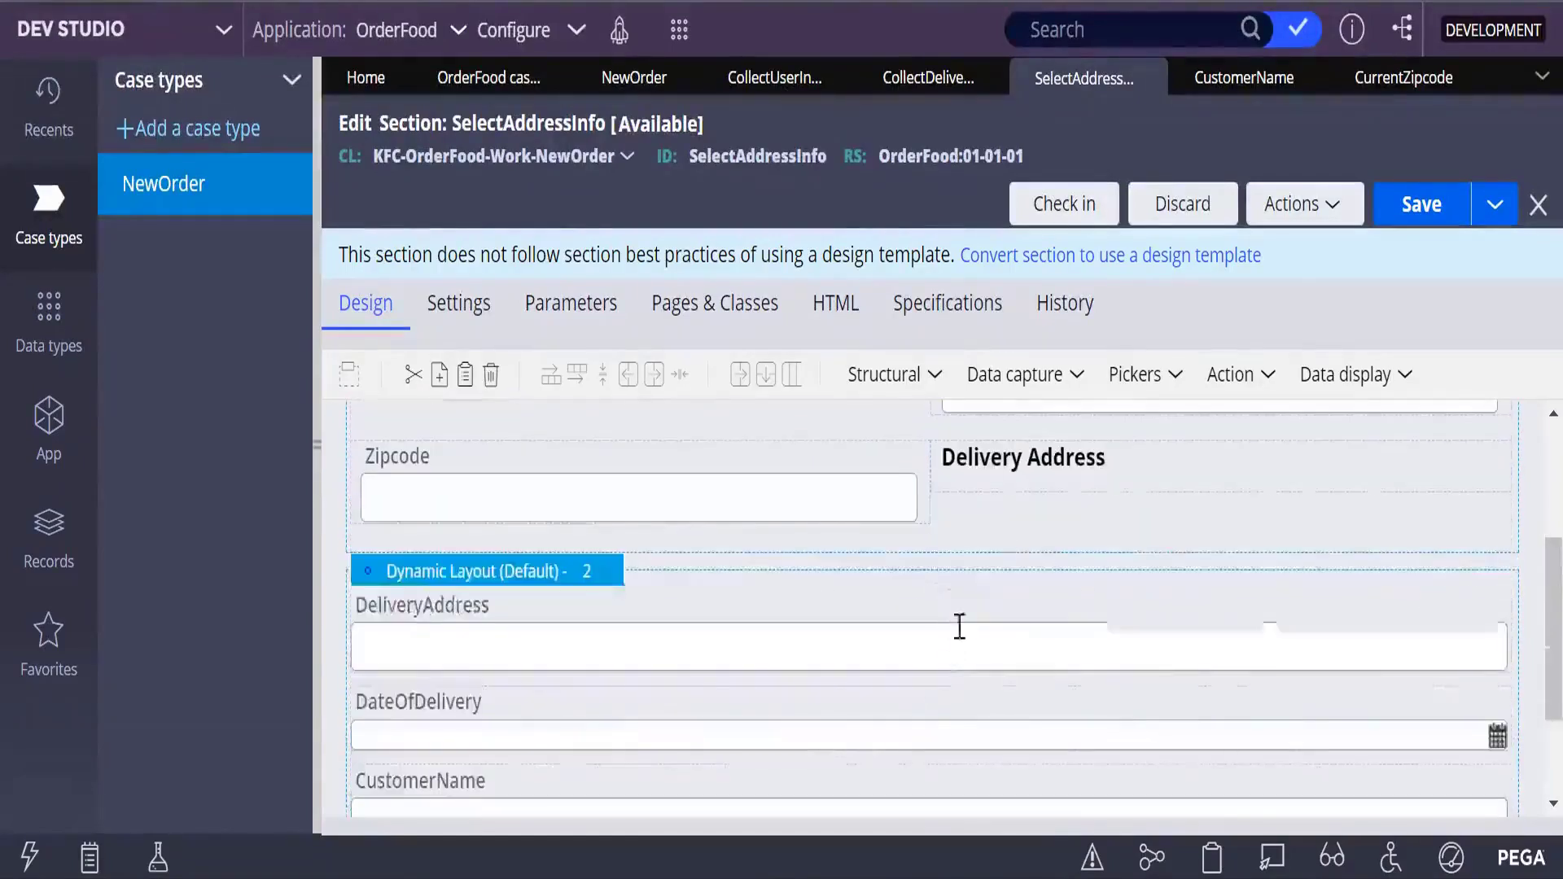
{"action": "left_click", "coordinate": [1010, 476]}
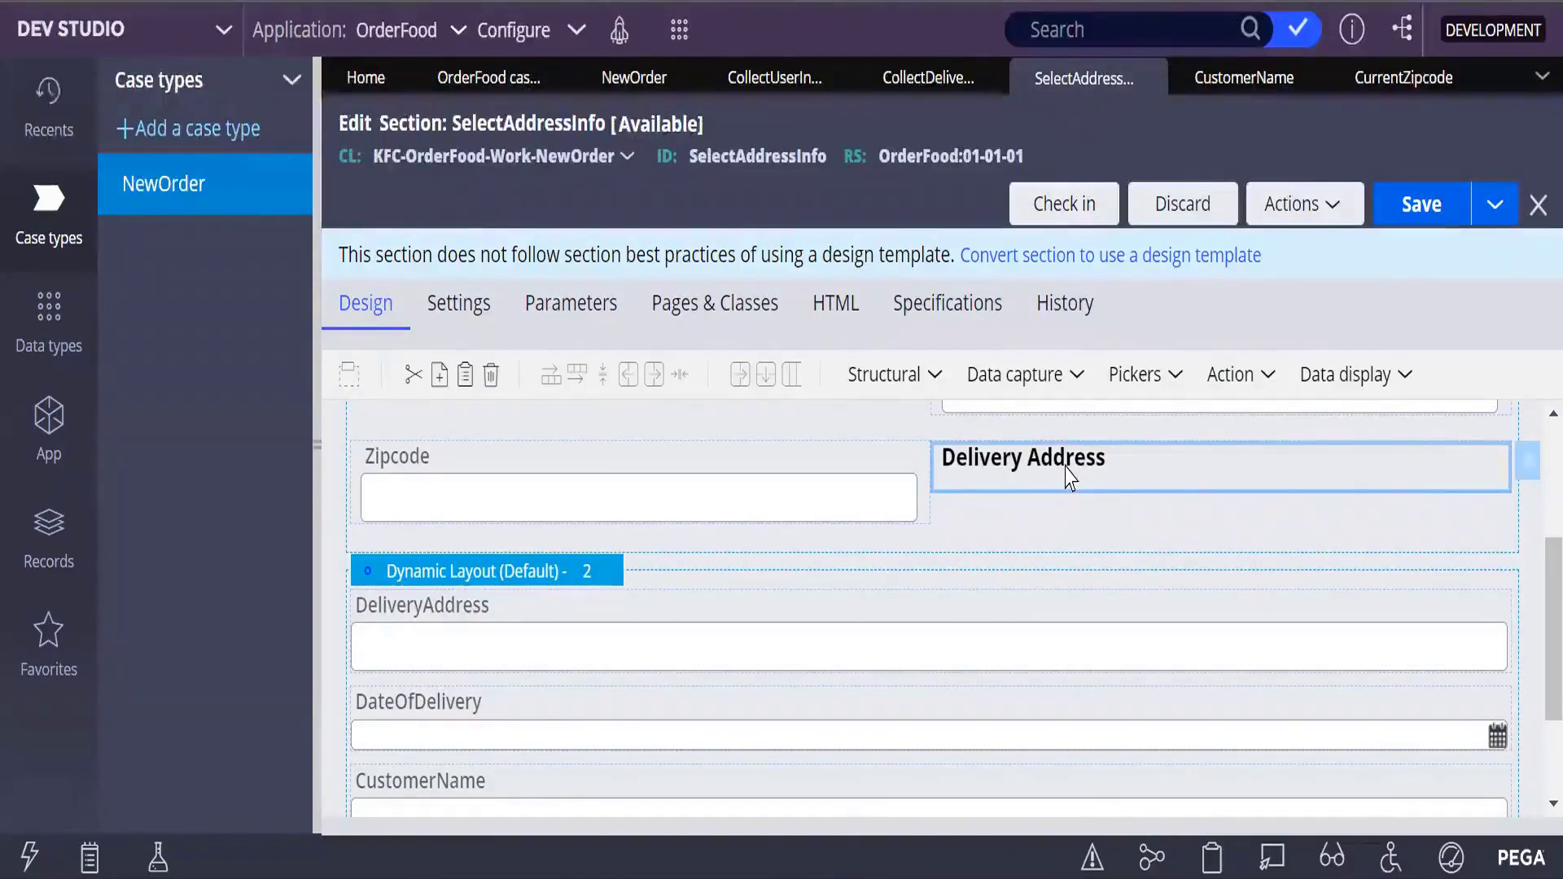
{"action": "left_click_drag", "start_coordinate": [1069, 479], "coordinate": [727, 634]}
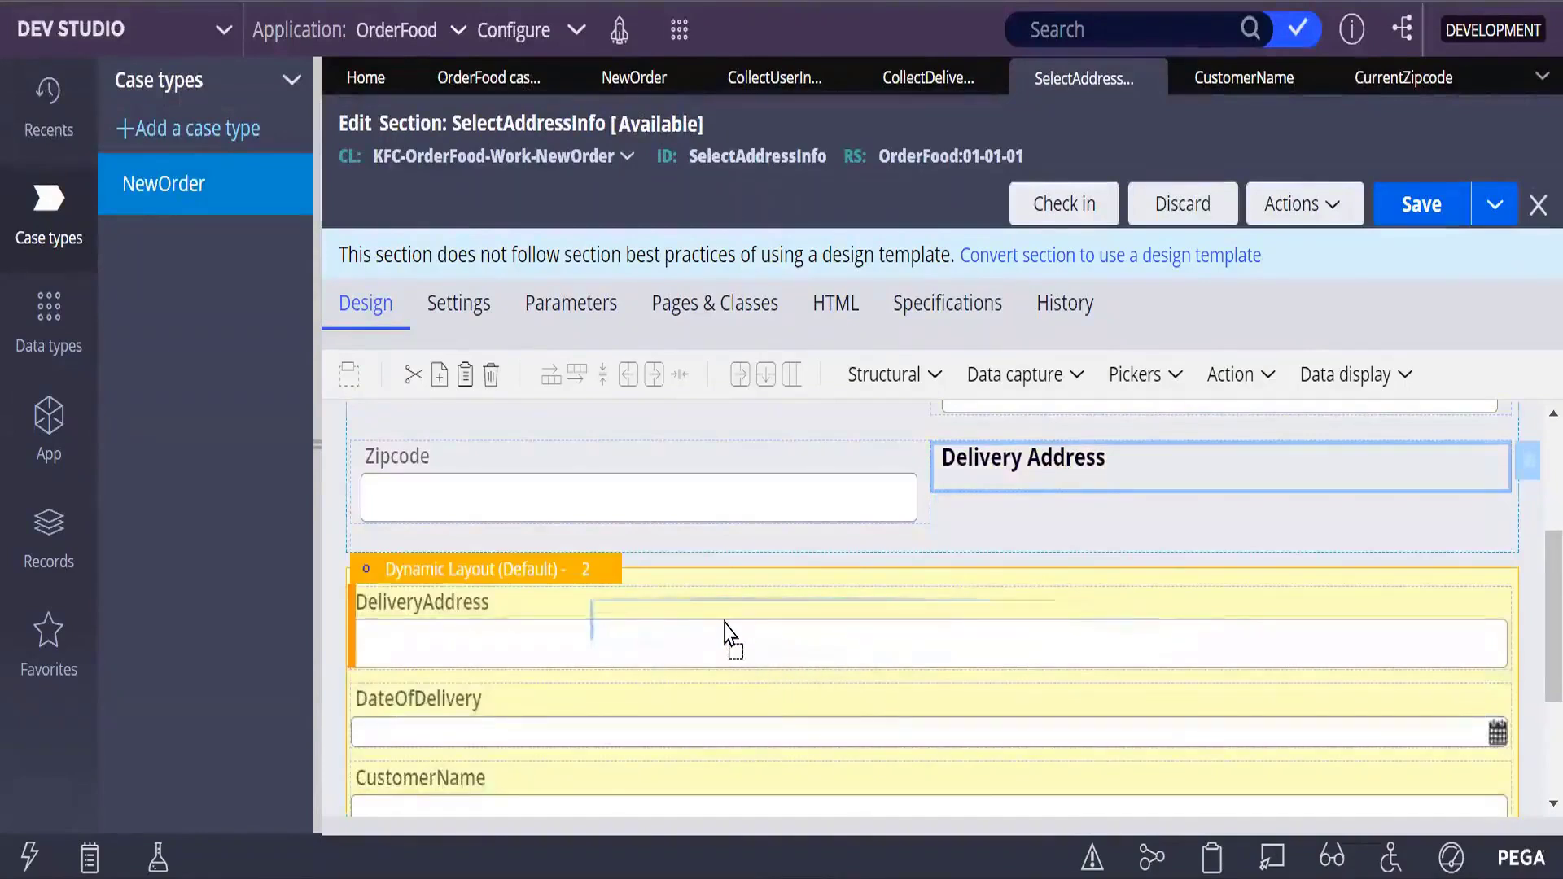
{"action": "left_click_drag", "start_coordinate": [724, 631], "coordinate": [723, 632]}
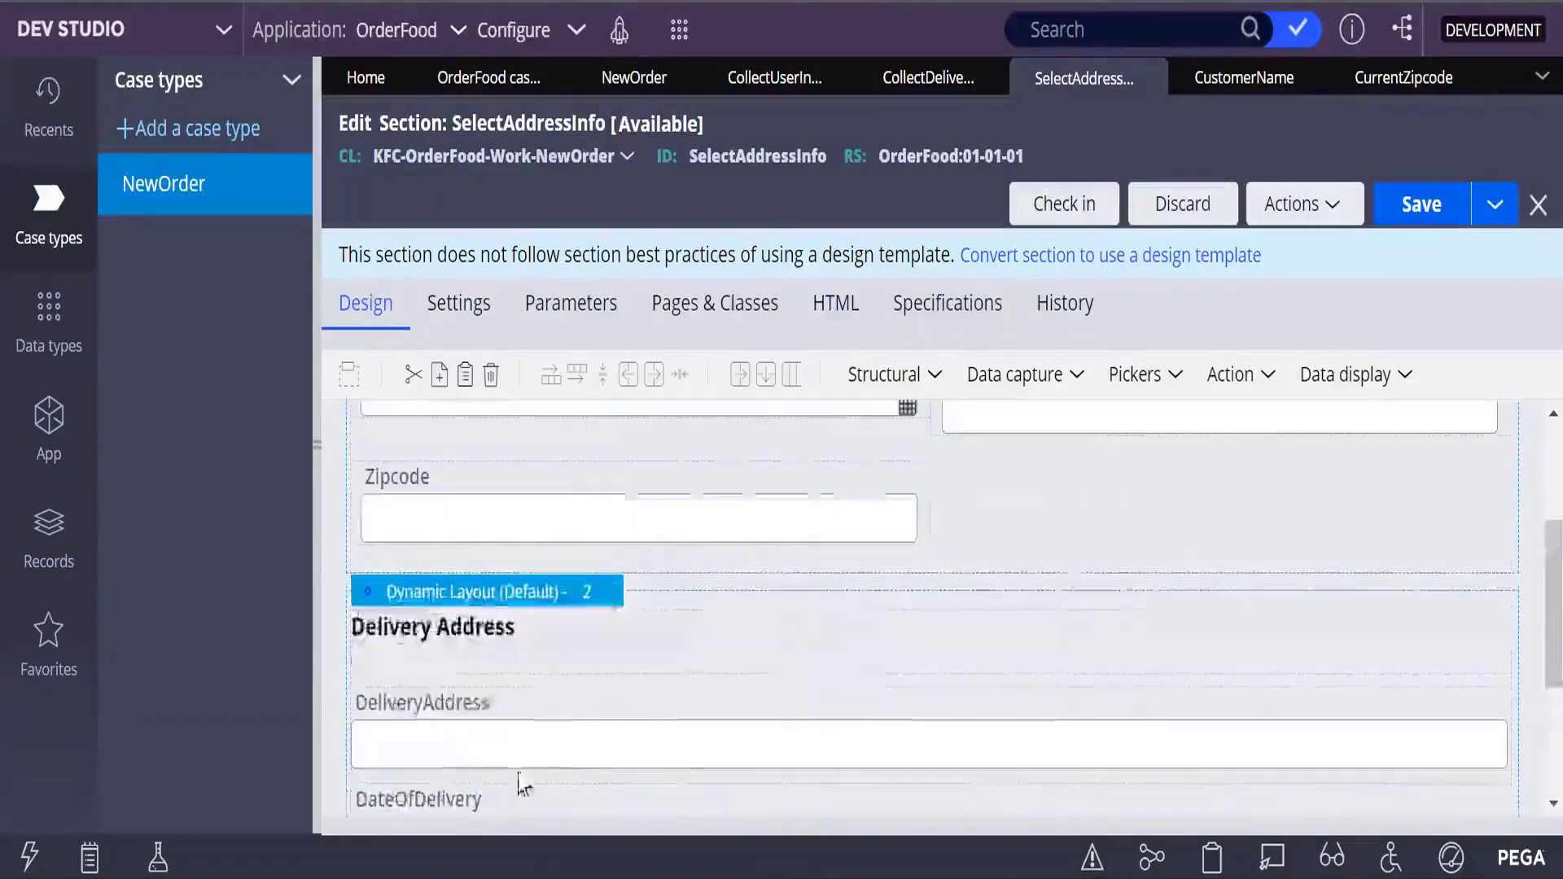
Change the second dynamic layout's format to Inline grid double, submit the layout properties and save the section.
{"action": "left_click", "coordinate": [574, 601]}
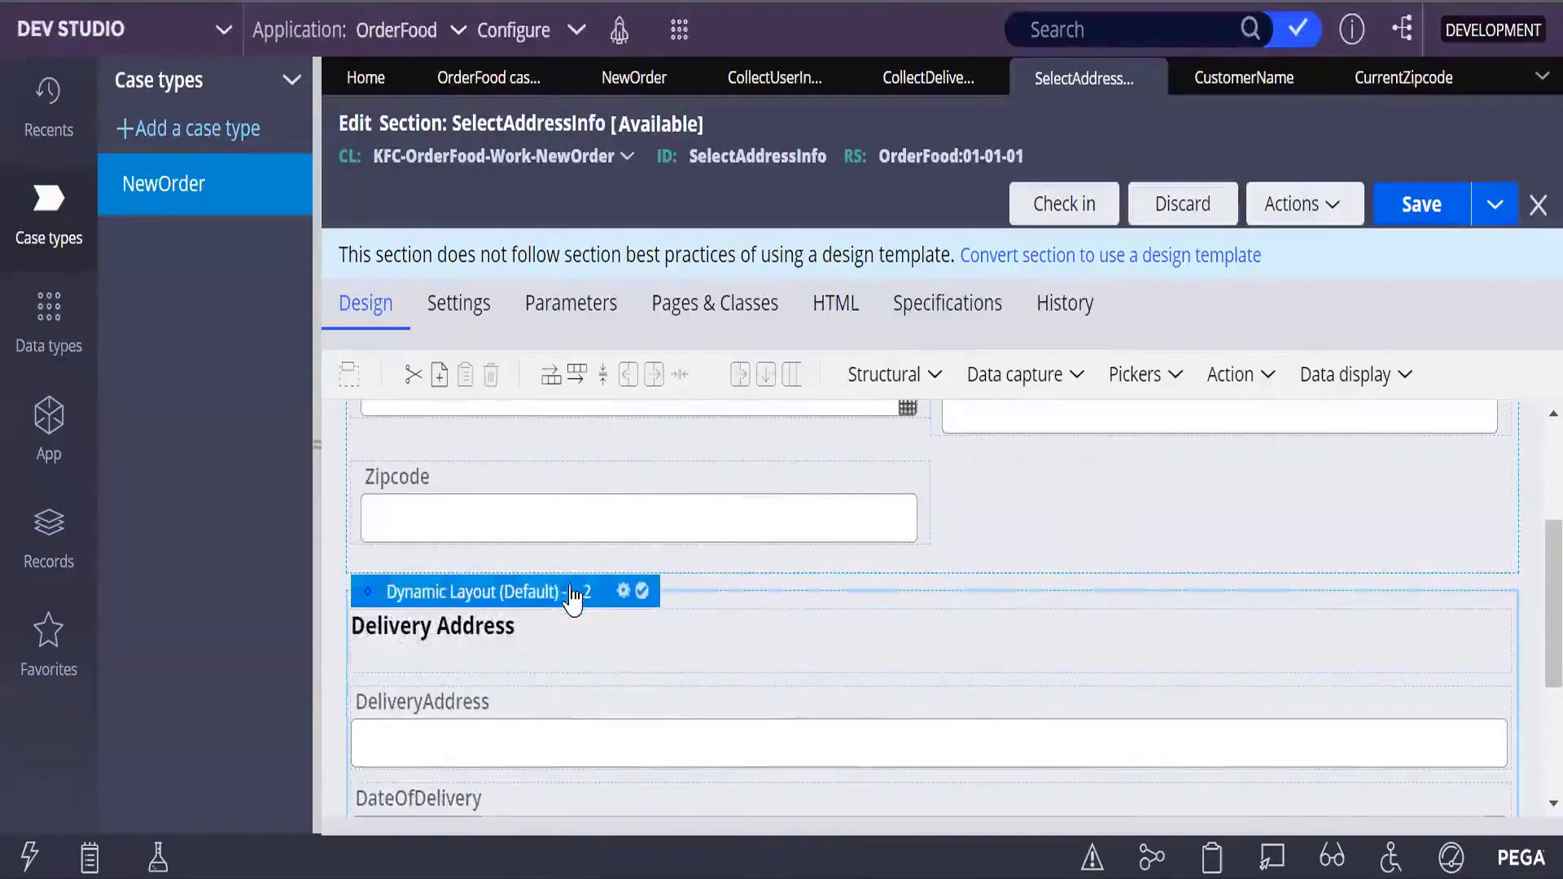
{"action": "left_click", "coordinate": [622, 595]}
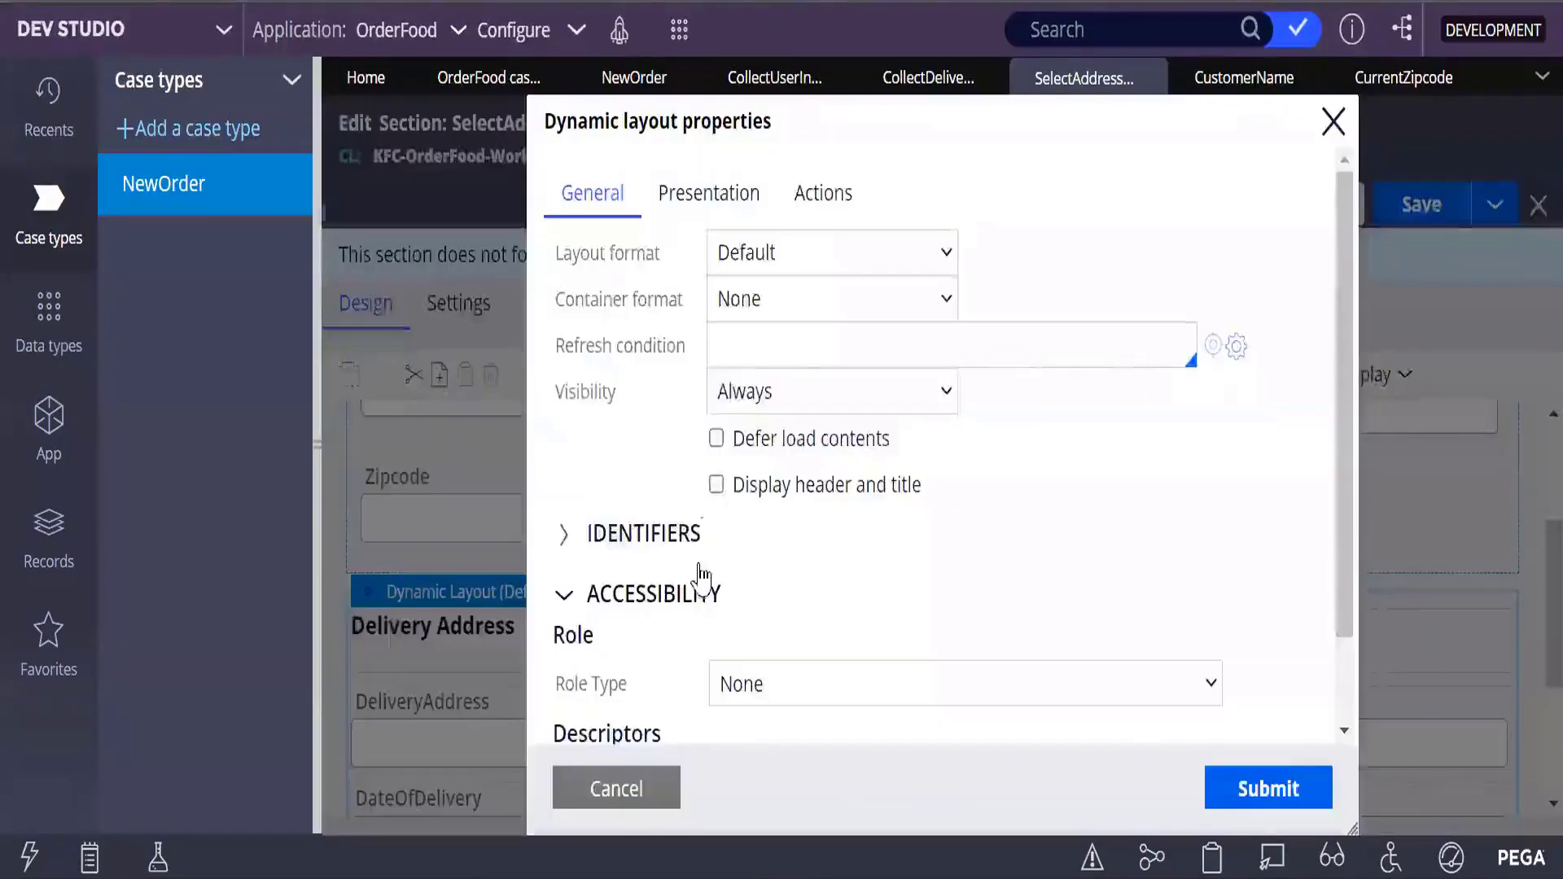
{"action": "left_click", "coordinate": [945, 259]}
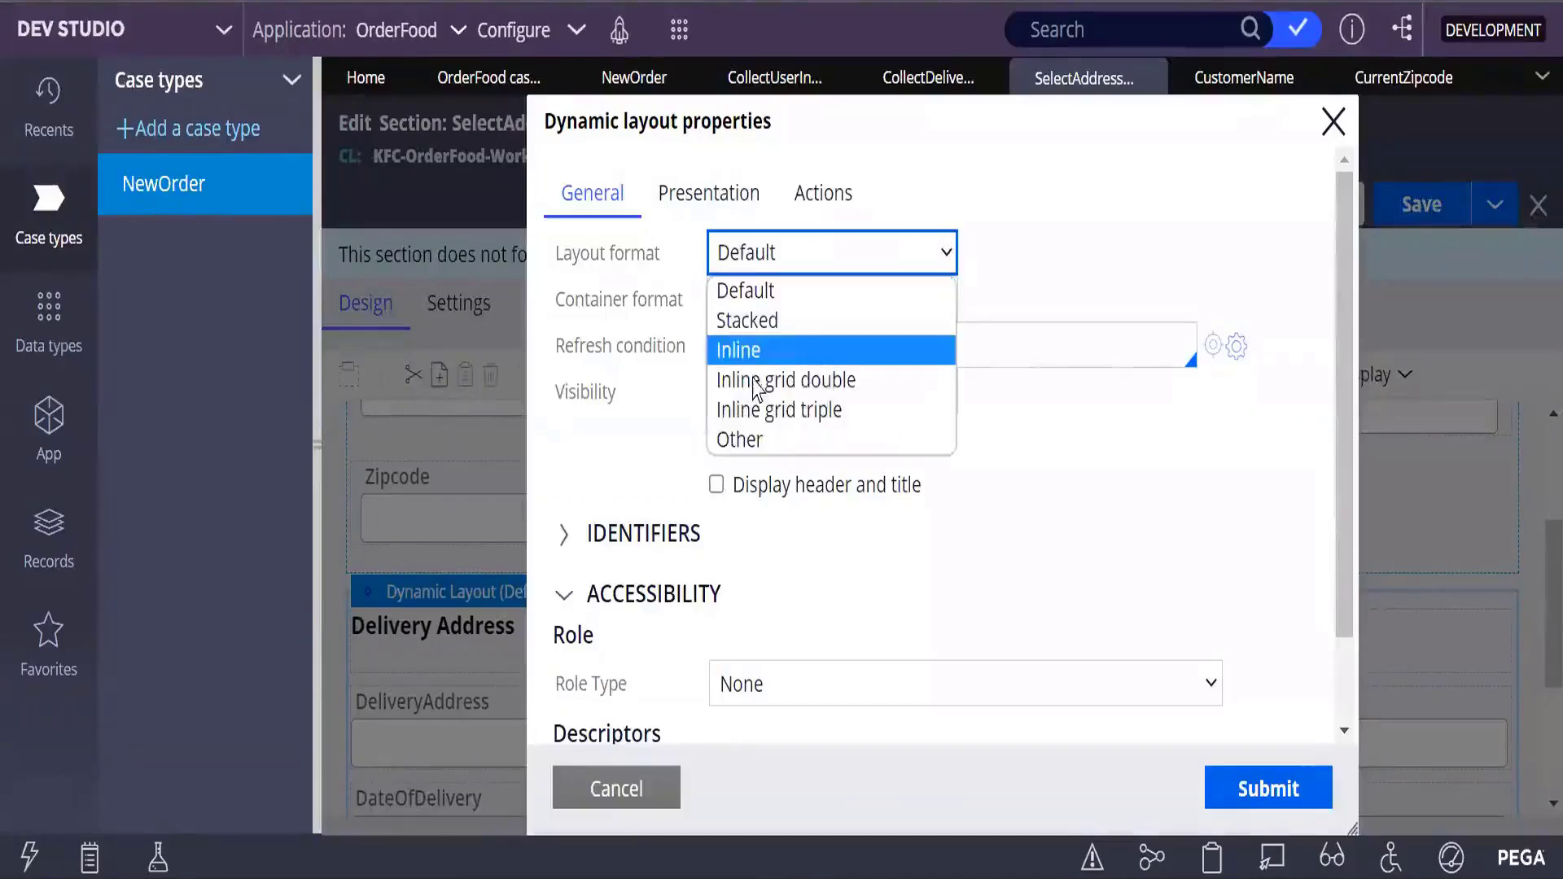
{"action": "left_click", "coordinate": [802, 380]}
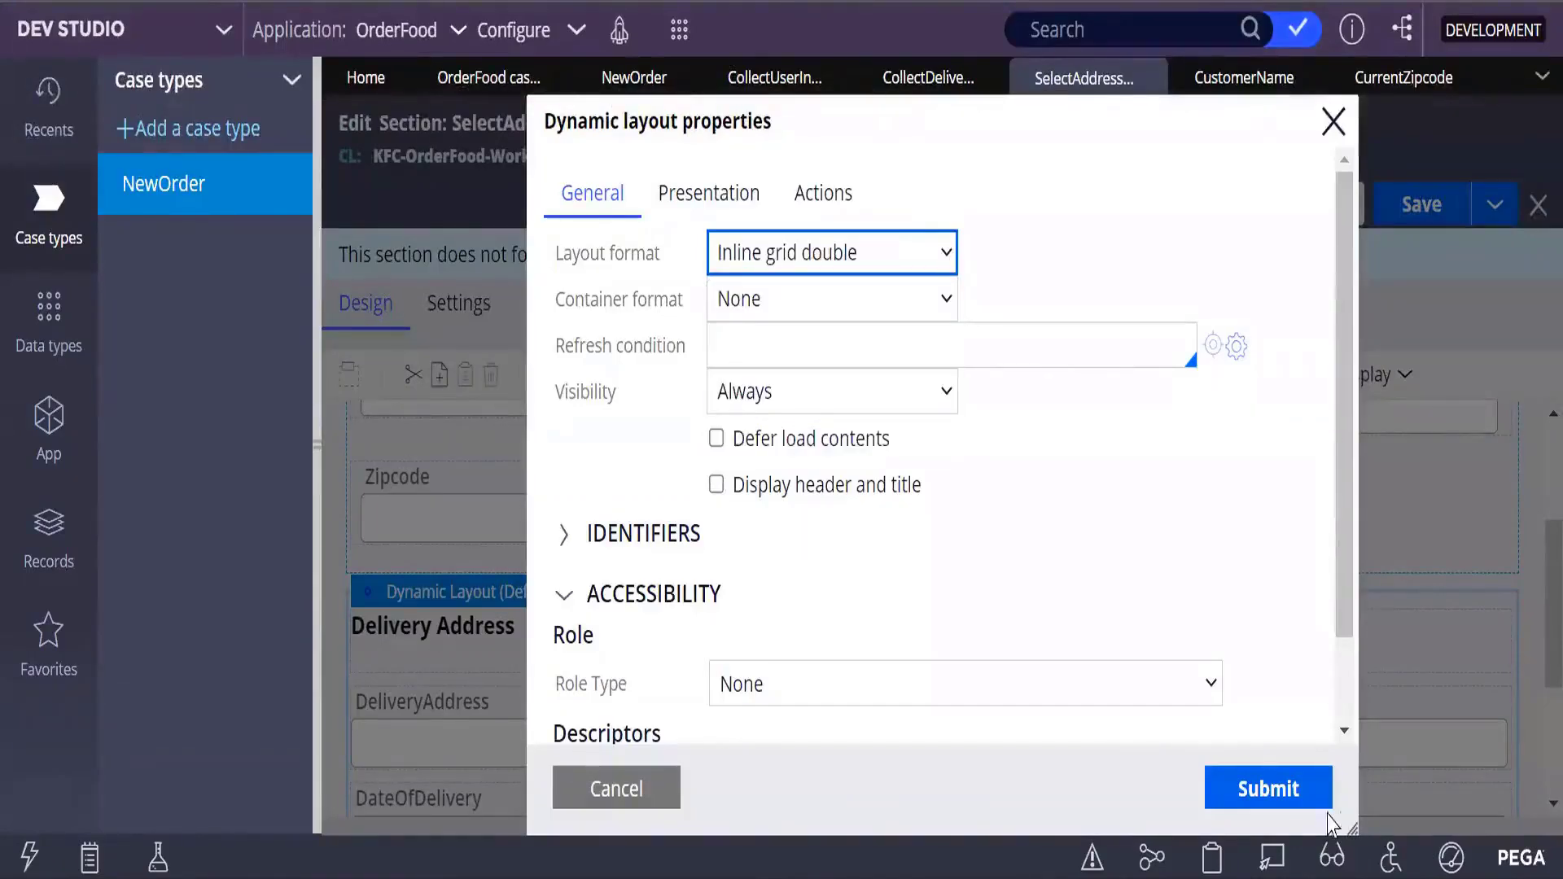
{"action": "left_click", "coordinate": [1269, 788]}
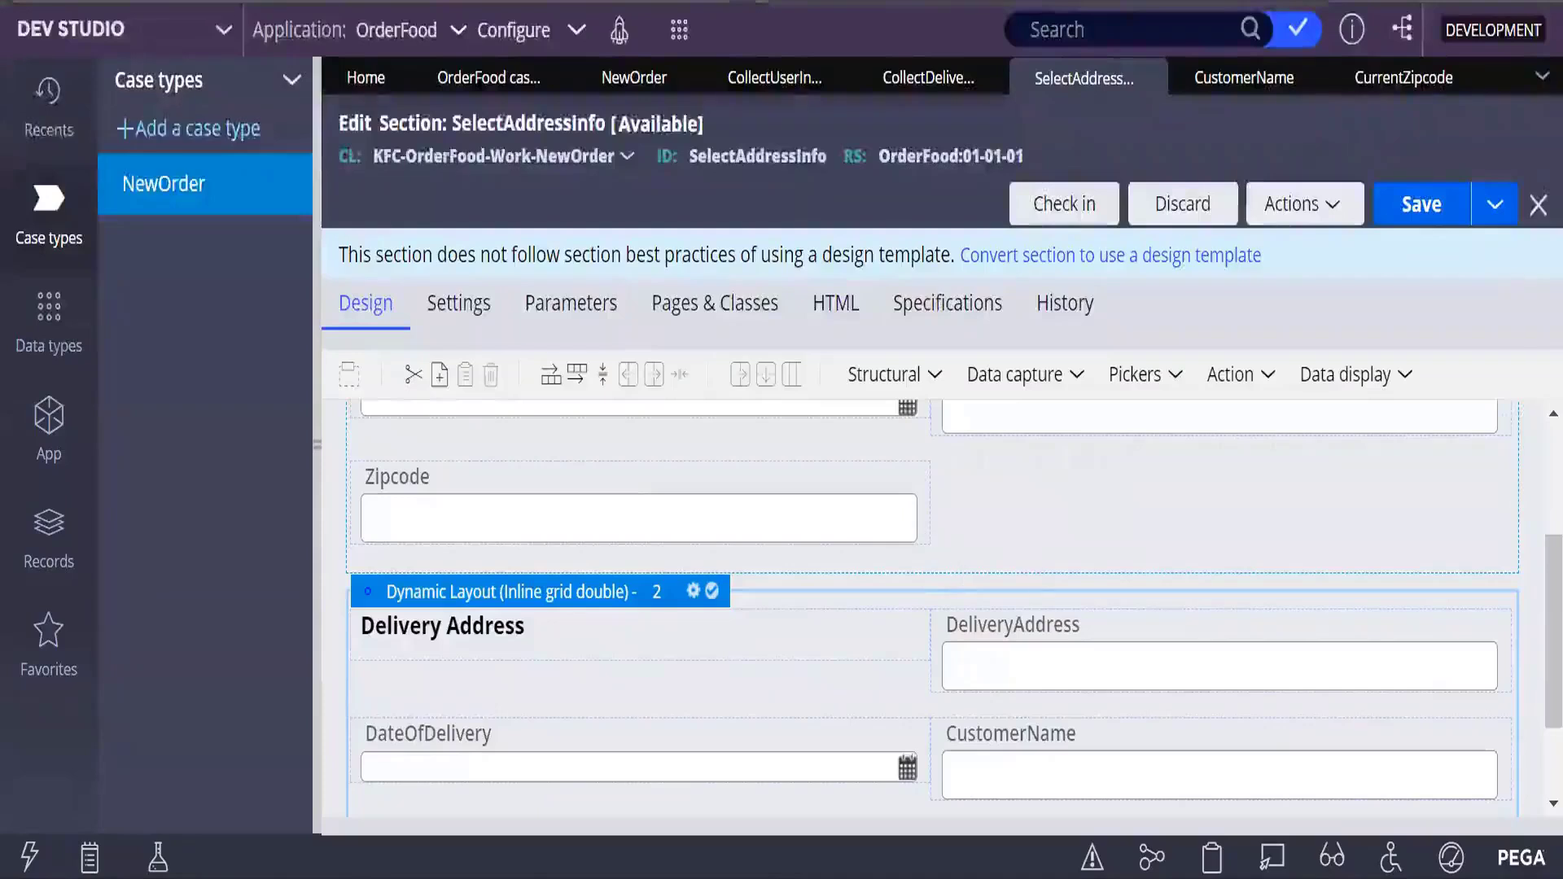
{"action": "left_click", "coordinate": [1408, 214]}
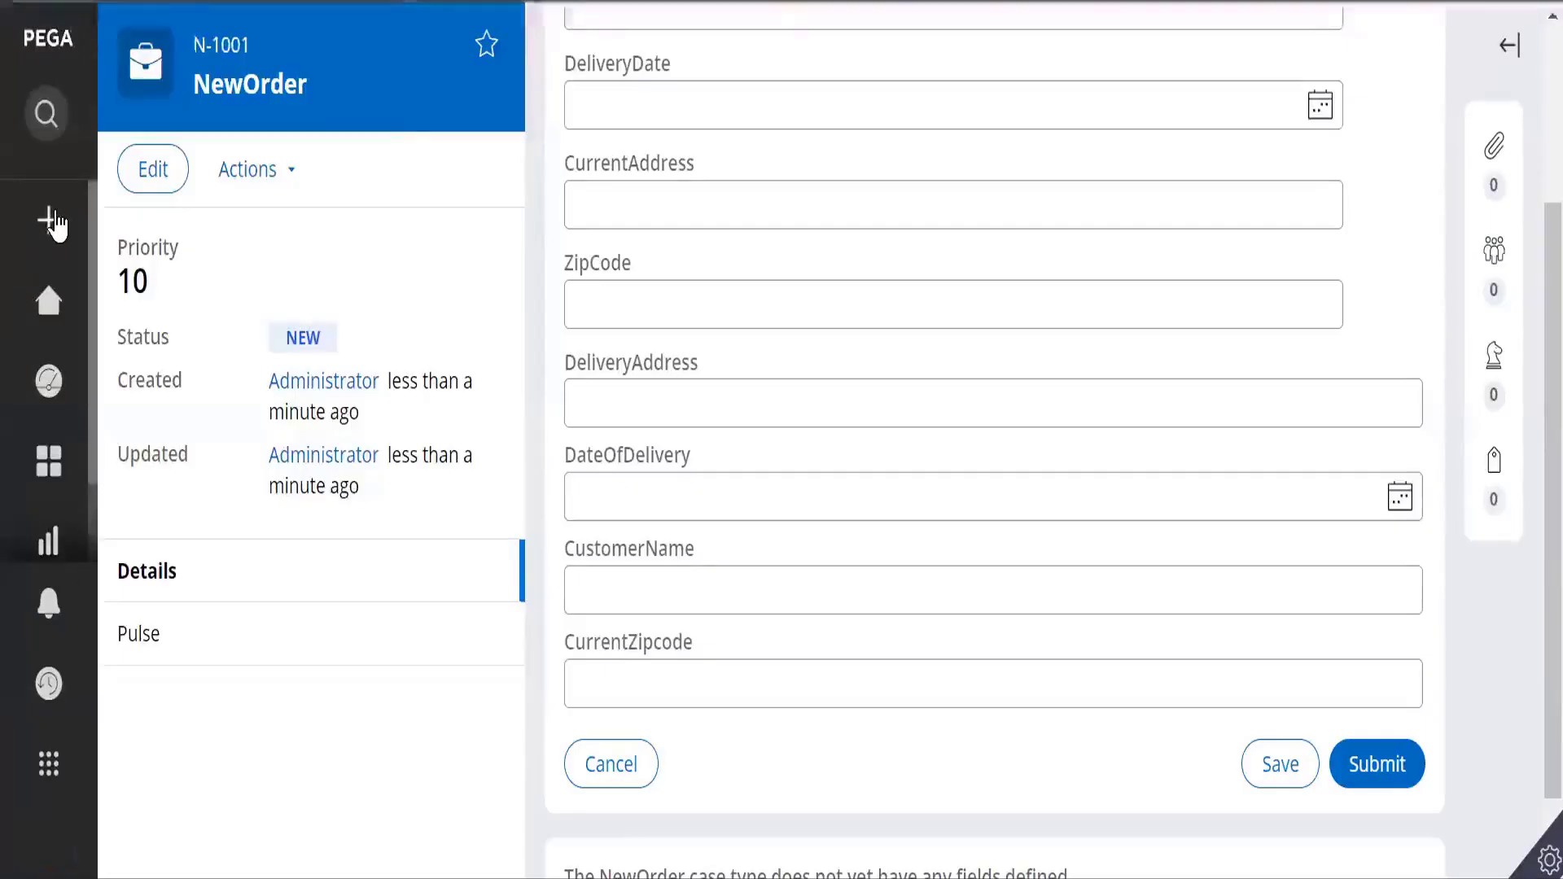
Create a NewOrder case in the OrderFood portal and open its CollectDeliveryInfo assignment to check the form.
{"action": "left_click", "coordinate": [48, 218]}
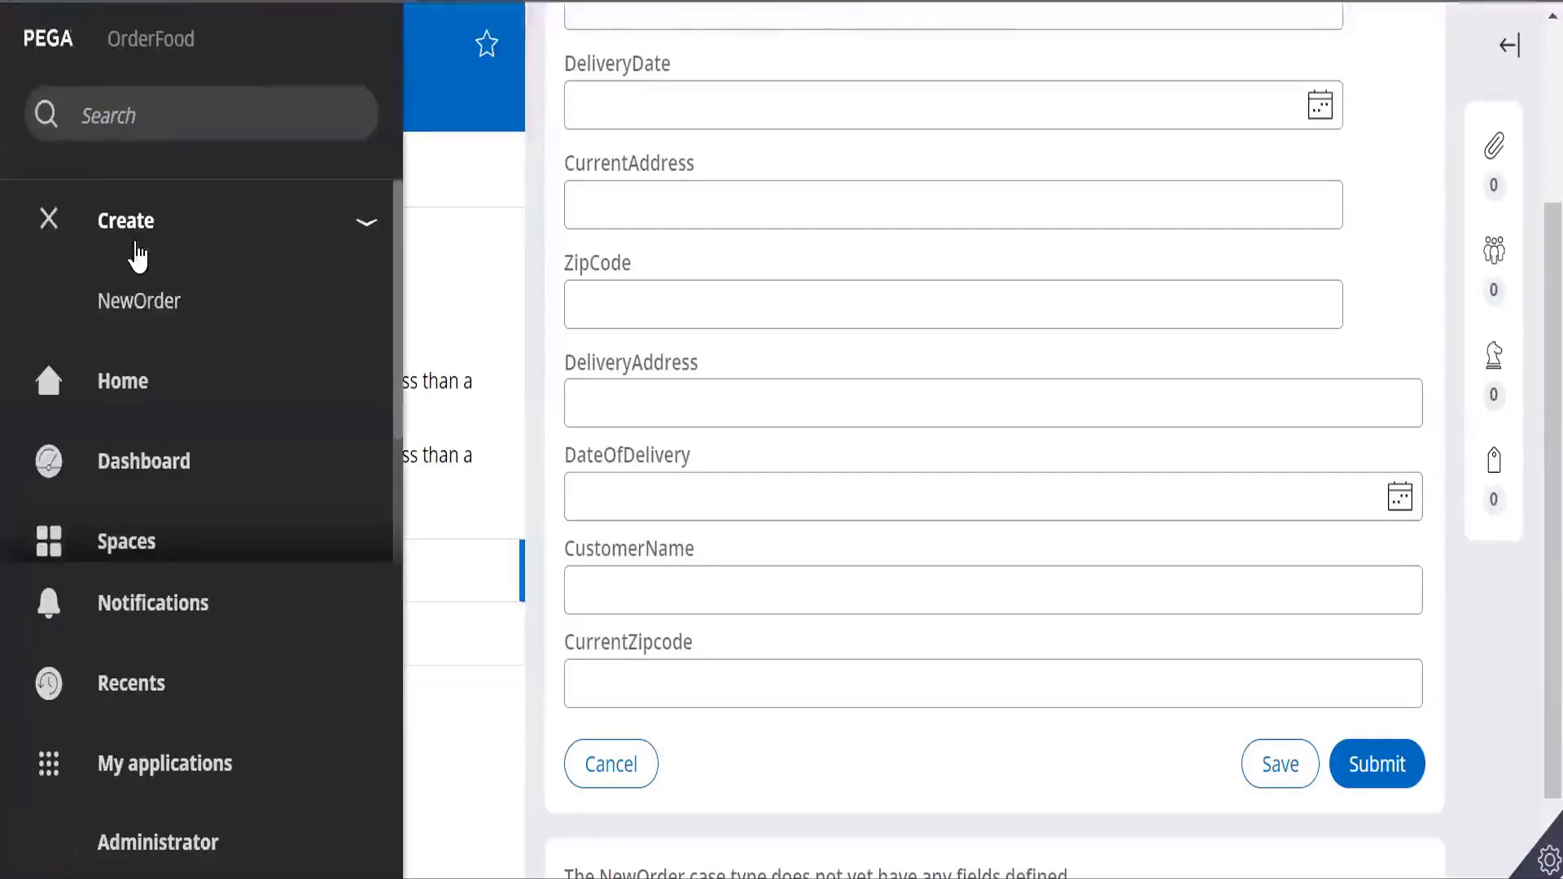
{"action": "left_click", "coordinate": [138, 314]}
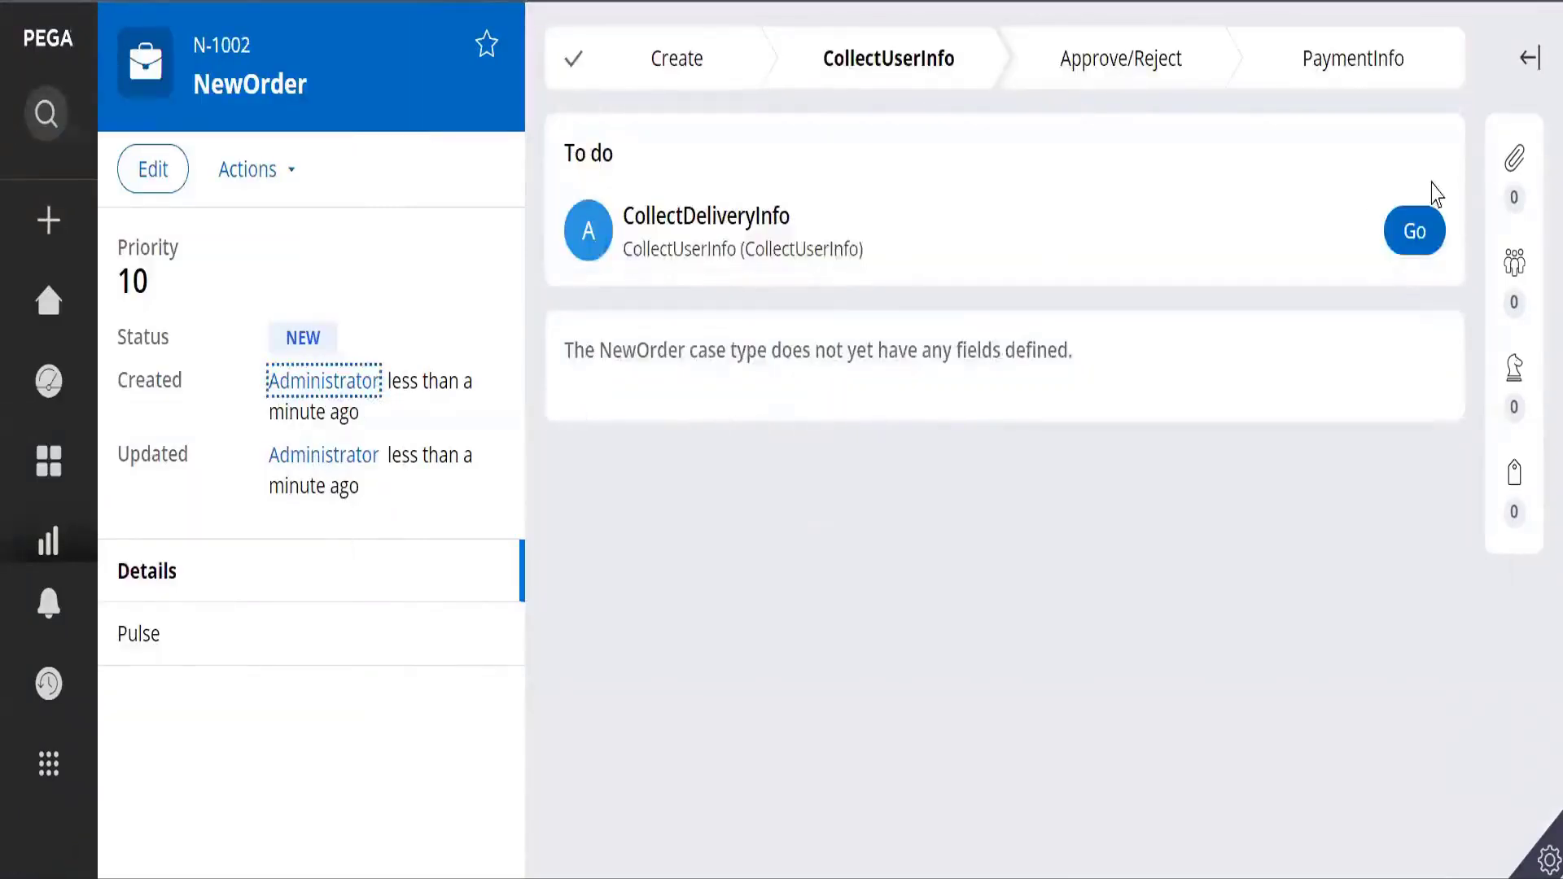
{"action": "left_click", "coordinate": [1429, 243]}
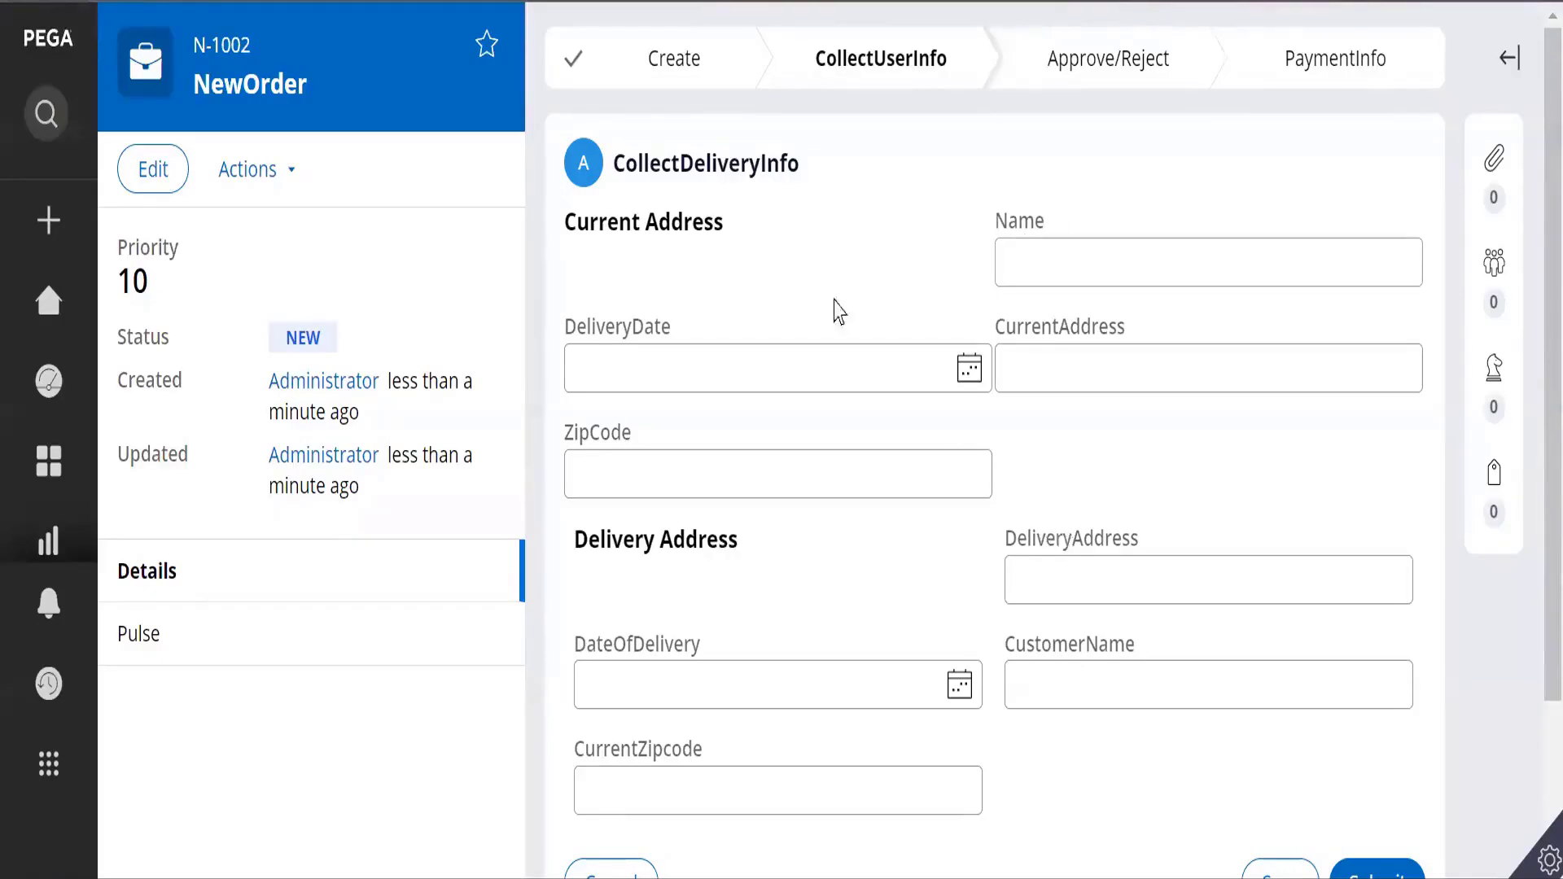
Back in Dev Studio, copy the Current Address label and paste the duplicate beside it in the first dynamic layout.
{"action": "mouse_move", "coordinate": [132, 285]}
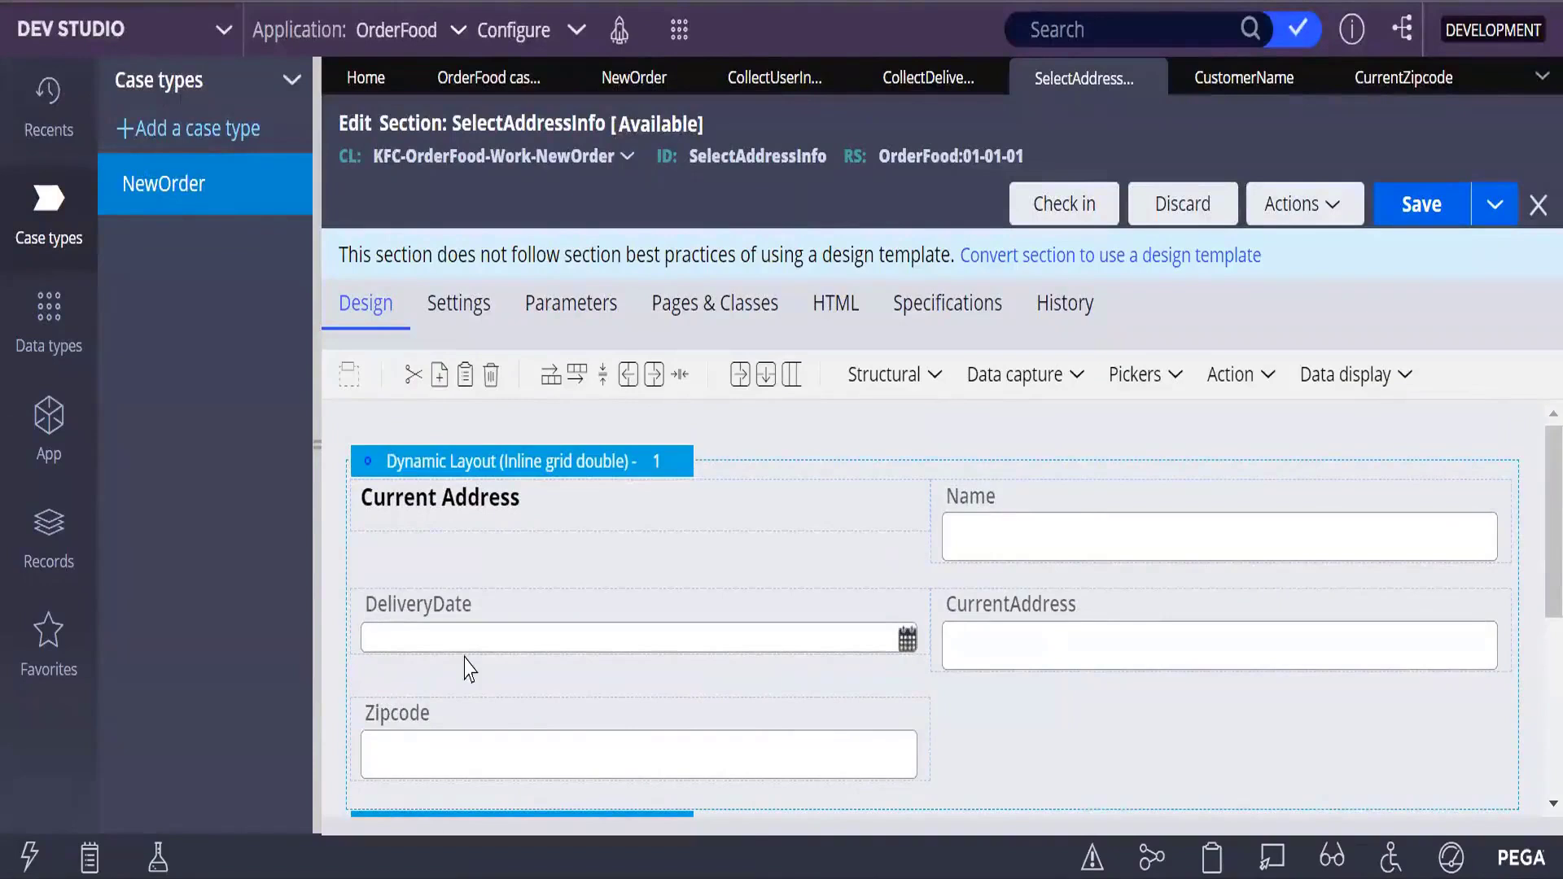
{"action": "right_click", "coordinate": [479, 506]}
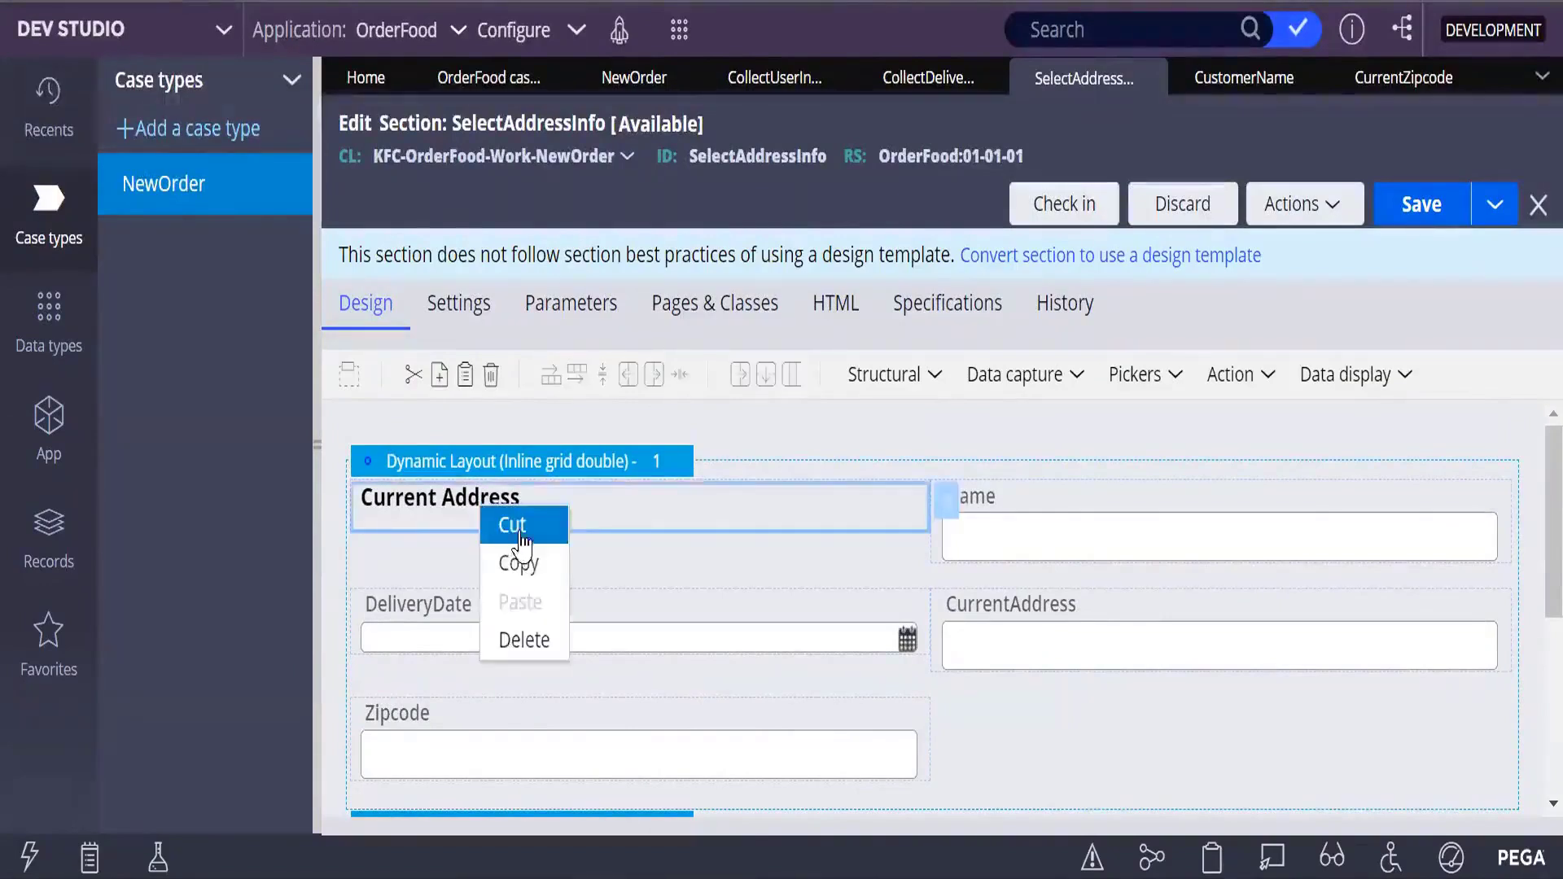
{"action": "left_click", "coordinate": [533, 573]}
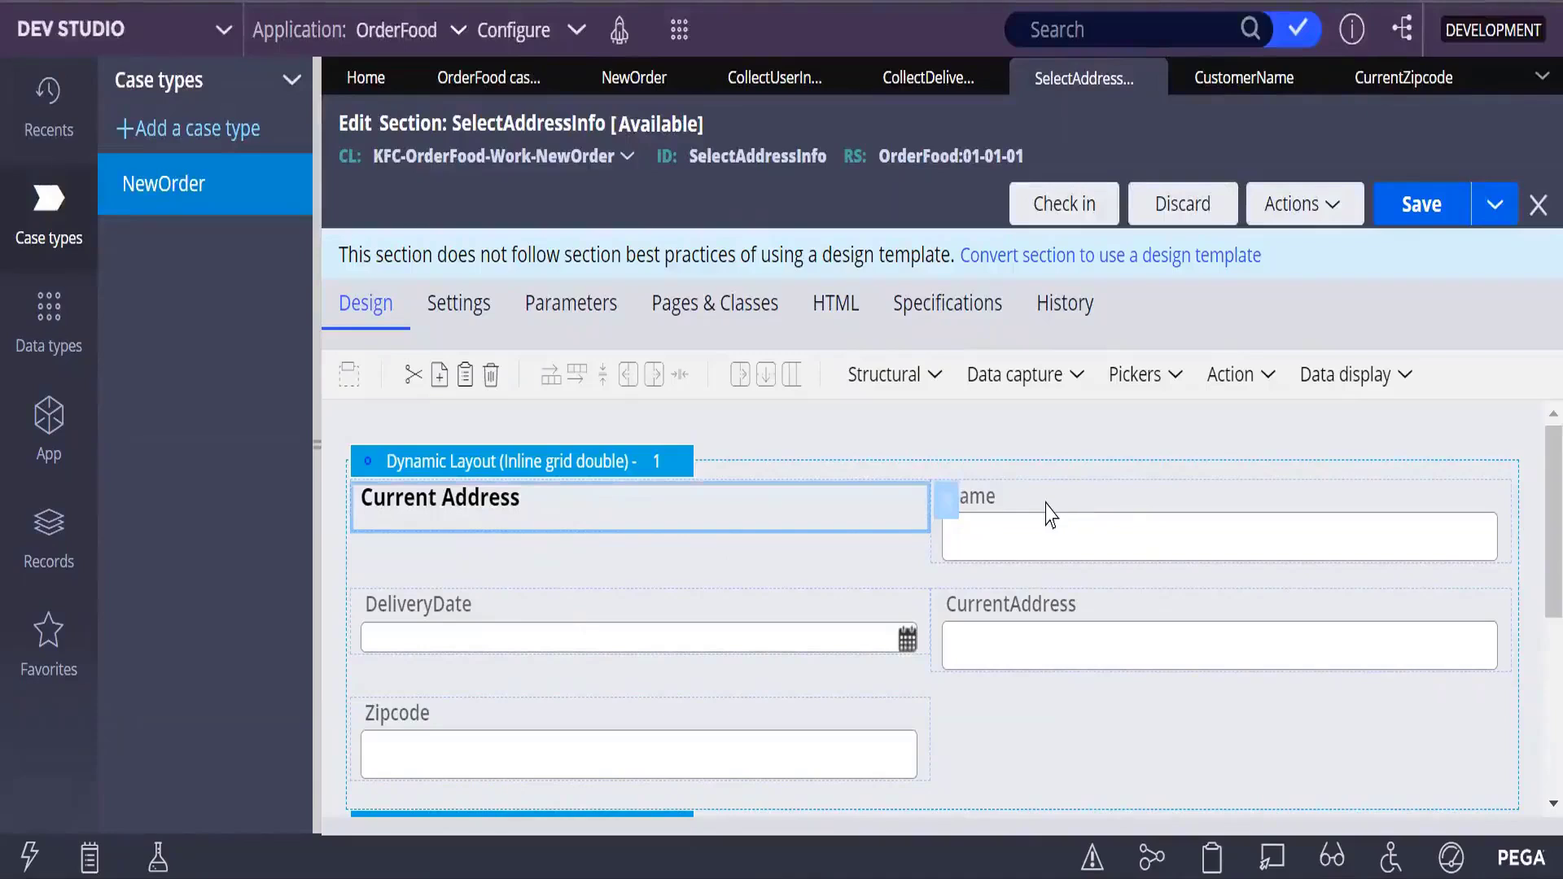
{"action": "right_click", "coordinate": [569, 512]}
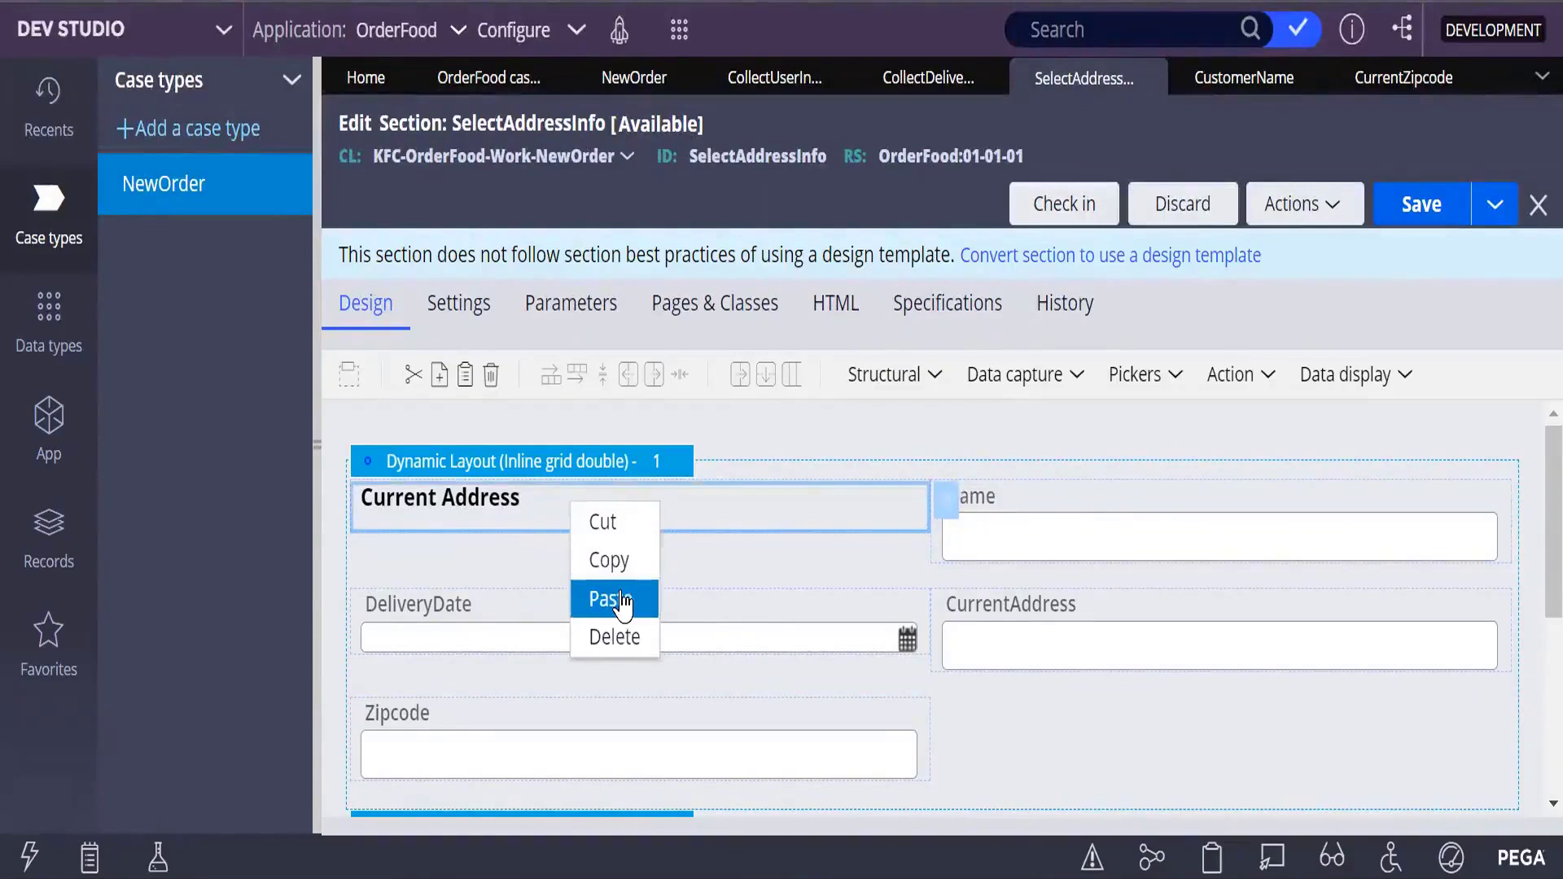
{"action": "left_click", "coordinate": [621, 601]}
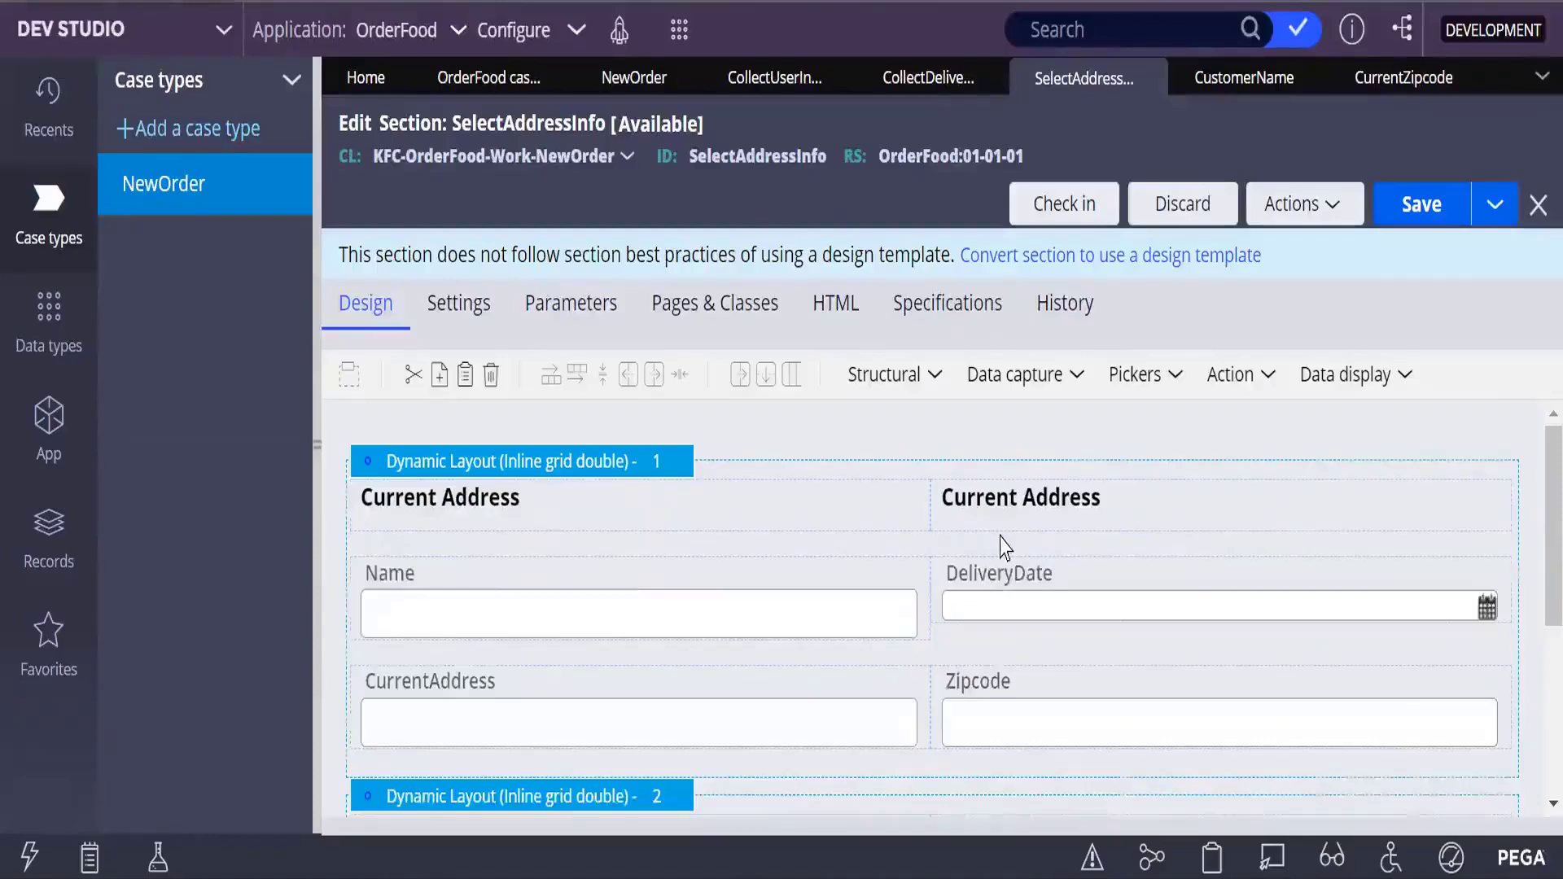
{"action": "scroll", "coordinate": [1001, 536], "scroll_direction": "down", "scroll_amount": 4}
{"action": "scroll", "coordinate": [999, 534], "scroll_direction": "up", "scroll_amount": 4}
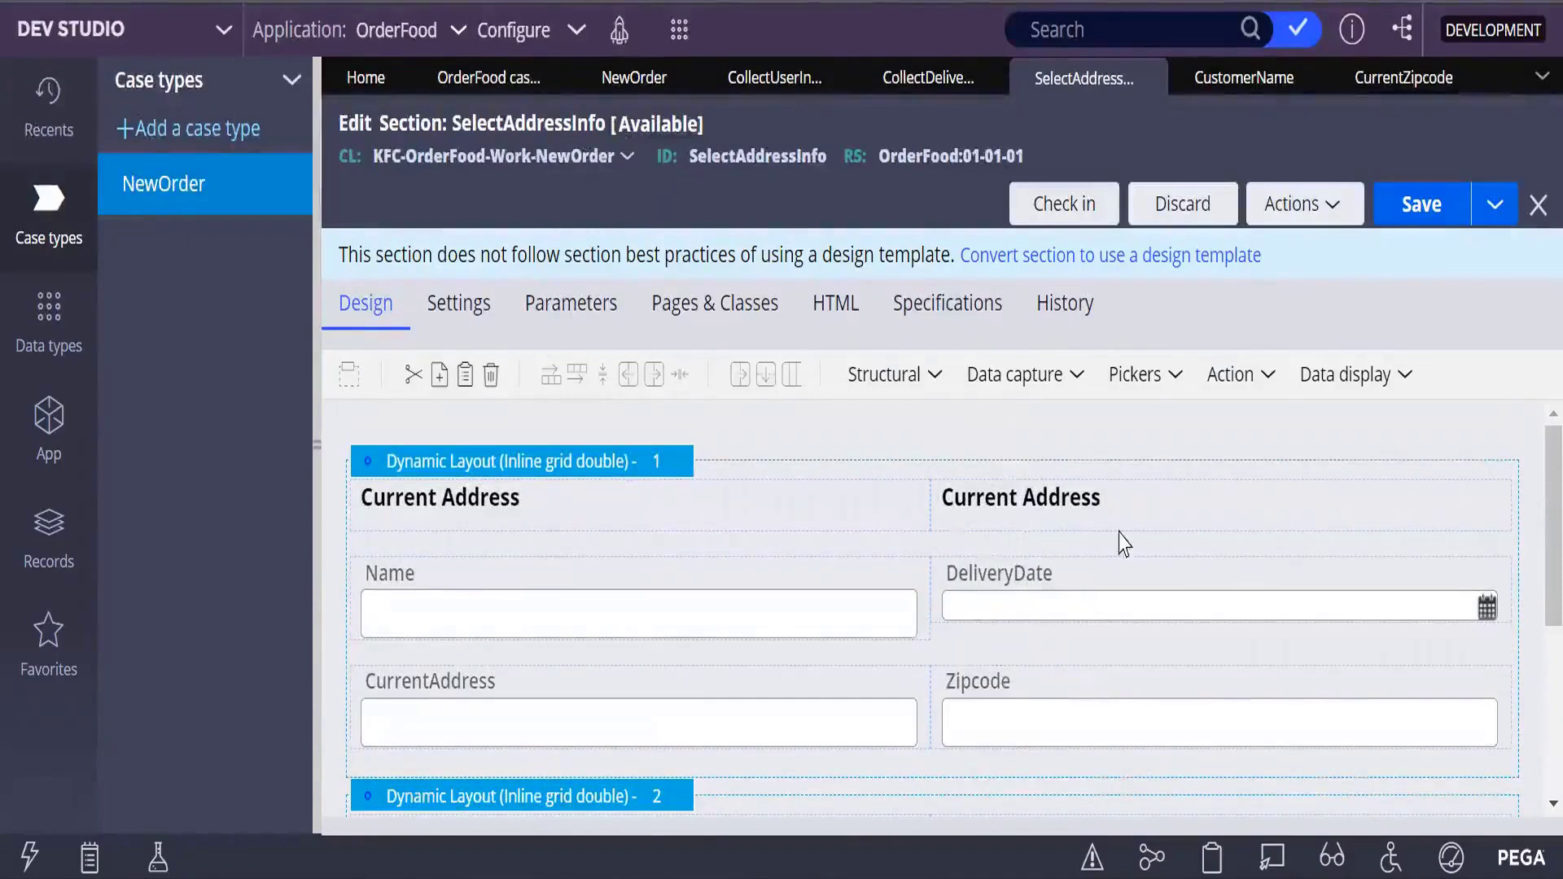
Clear the value of the second Current Address label, beside the original, and submit its cell properties.
{"action": "left_click", "coordinate": [1116, 492]}
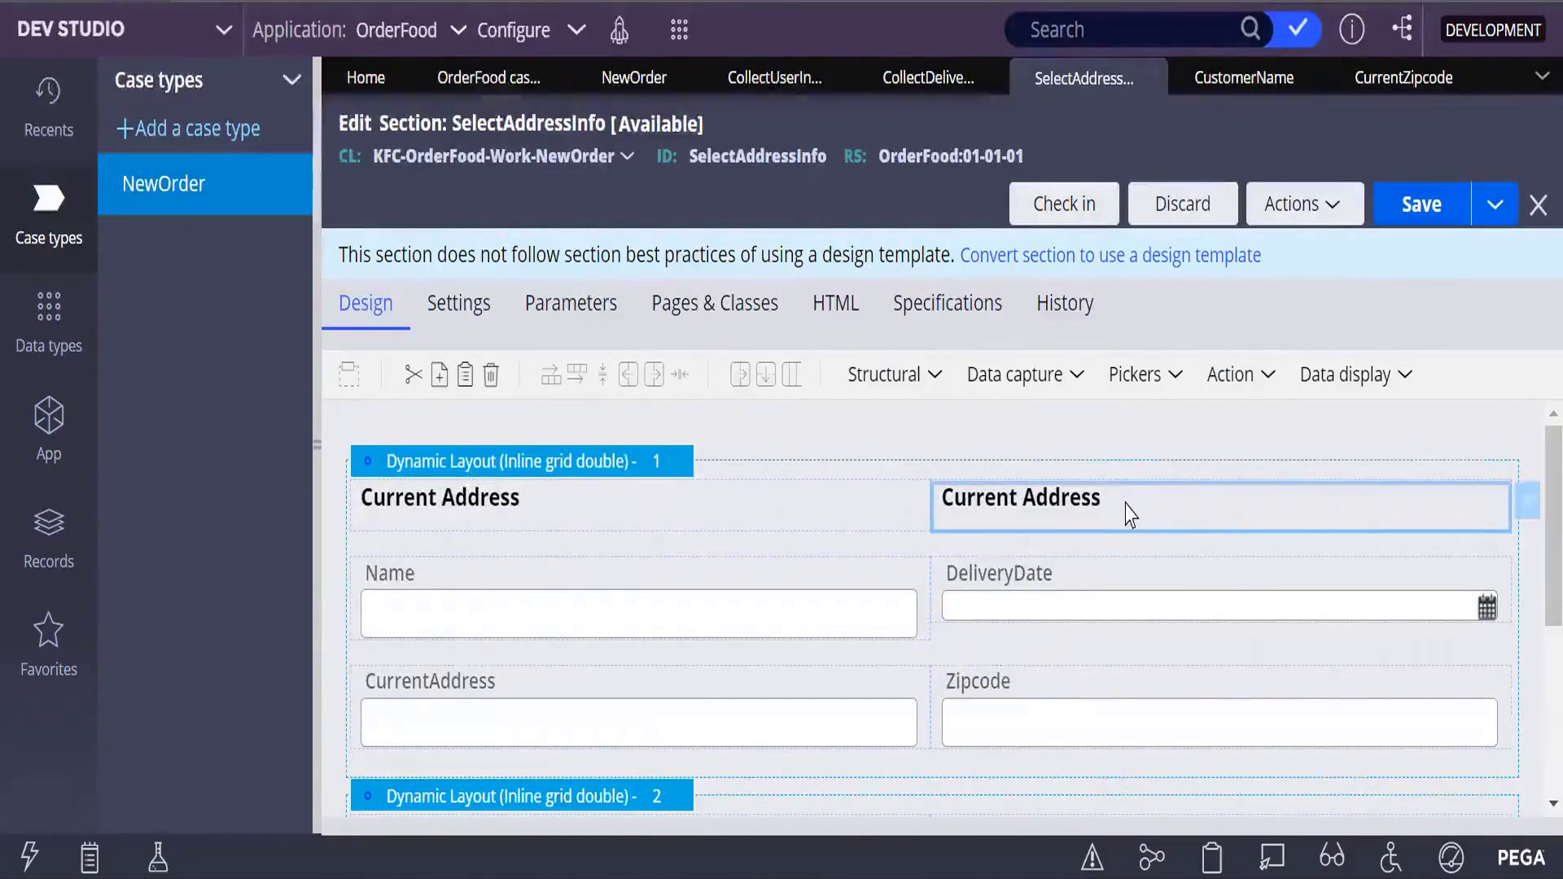
{"action": "double_click", "coordinate": [1046, 521]}
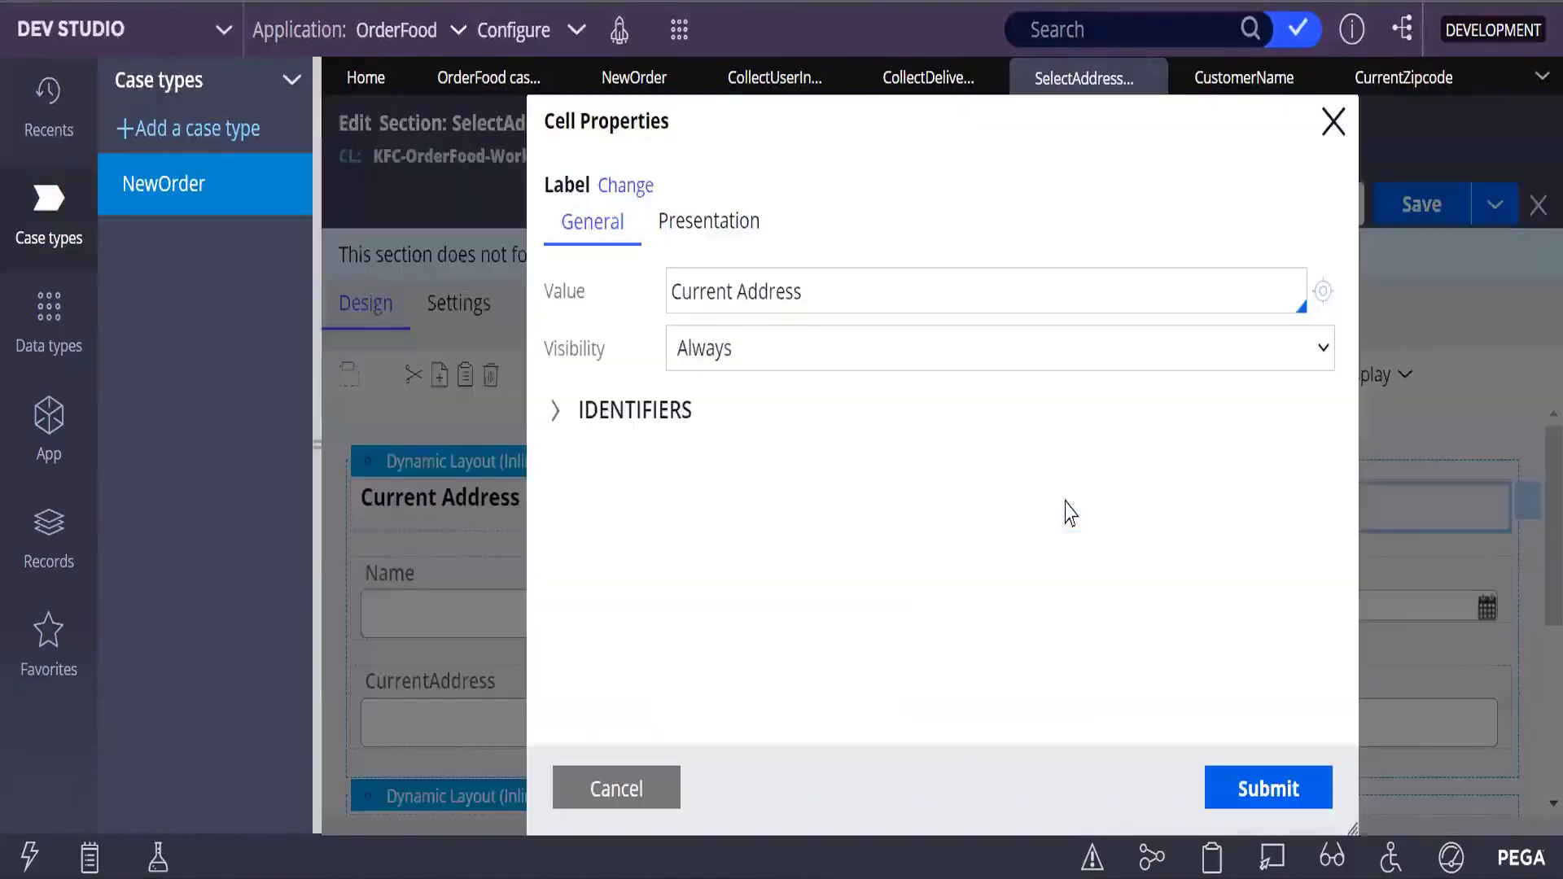
{"action": "left_click_drag", "start_coordinate": [819, 286], "coordinate": [527, 318]}
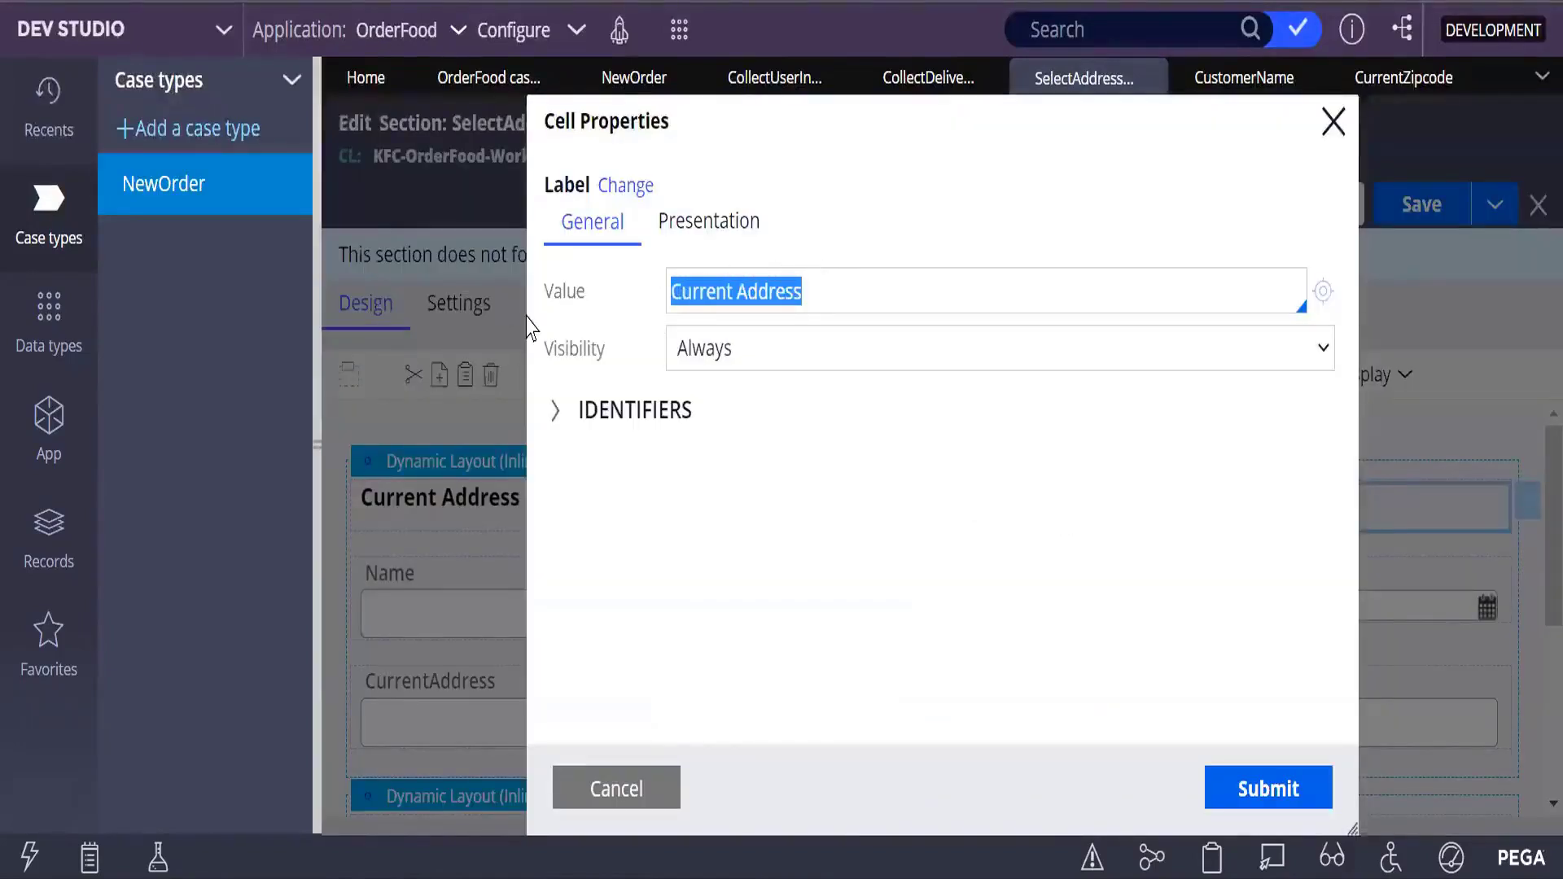
{"action": "key", "text": "BackSpace"}
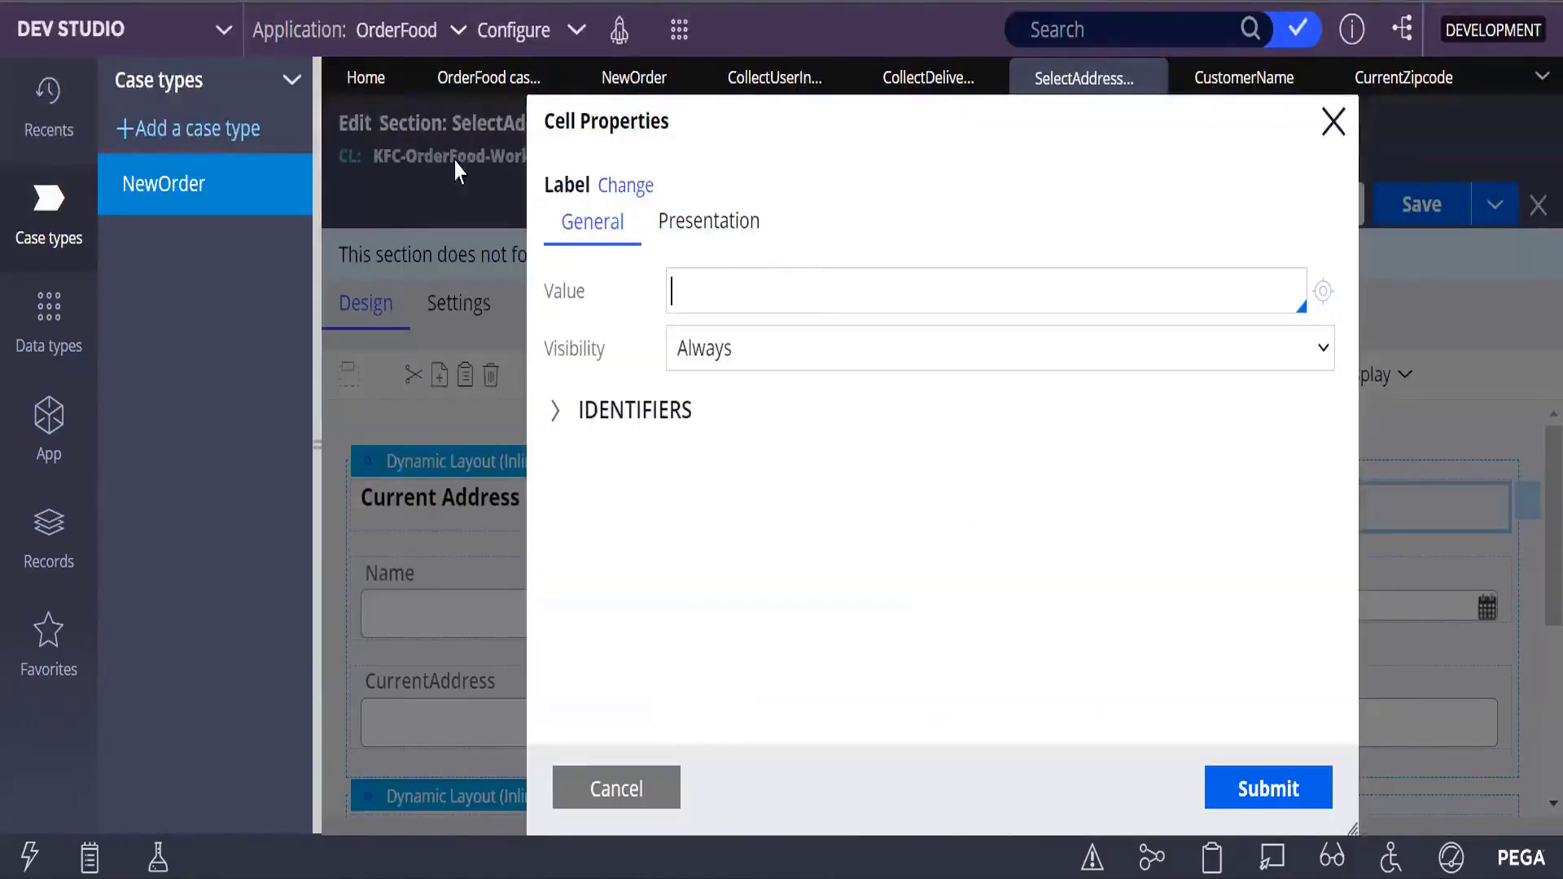
{"action": "left_click", "coordinate": [1282, 787]}
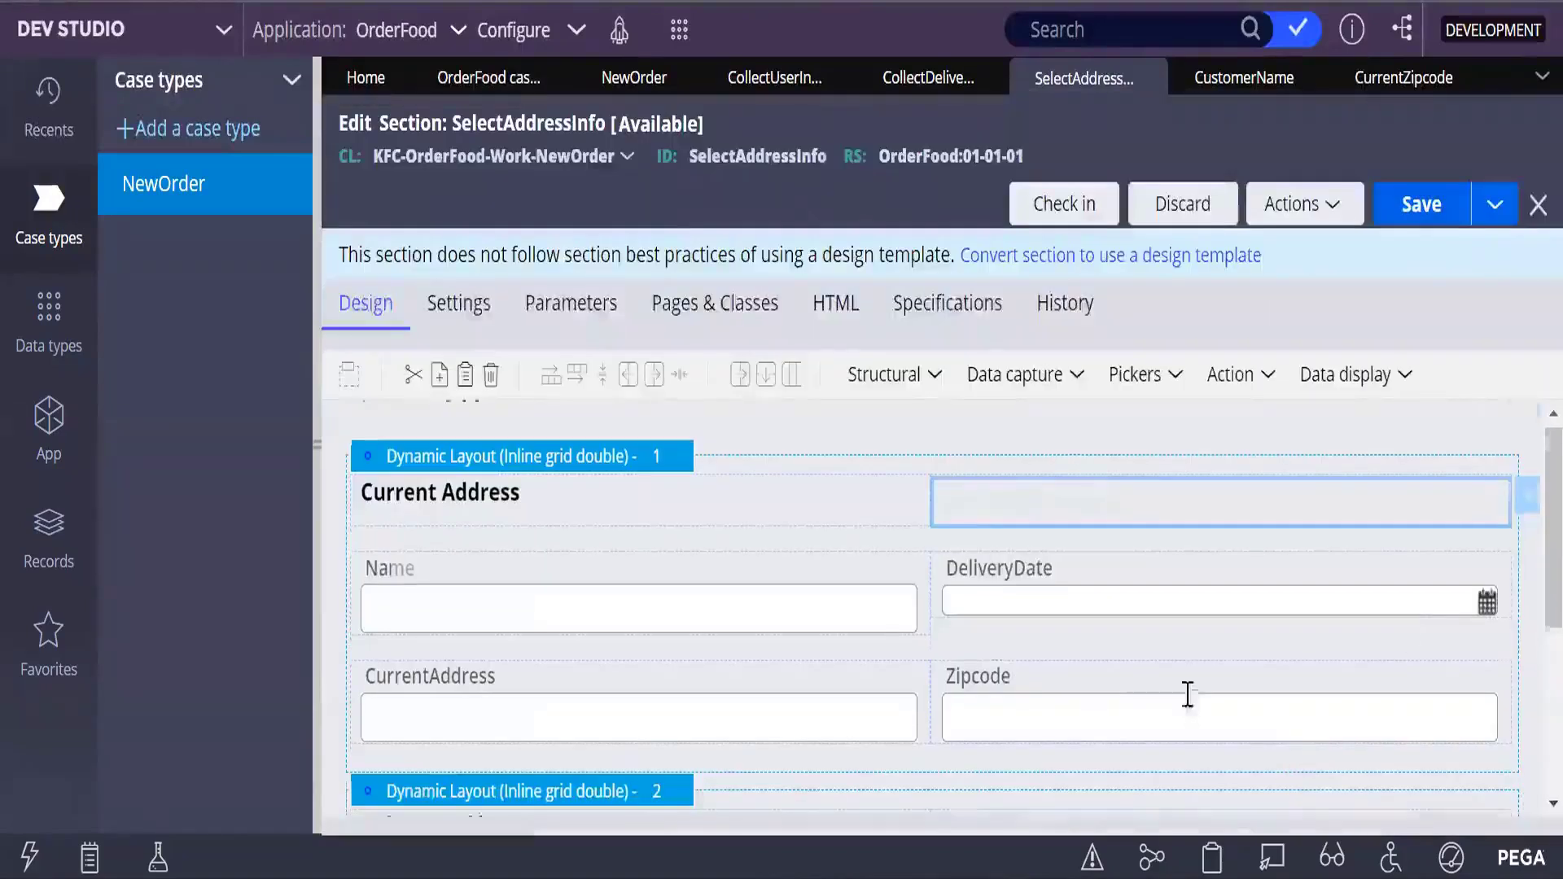
Copy the Delivery Address label and paste the duplicate beside it in the second dynamic layout.
{"action": "scroll", "coordinate": [1186, 691], "scroll_direction": "down", "scroll_amount": 4}
{"action": "right_click", "coordinate": [442, 500]}
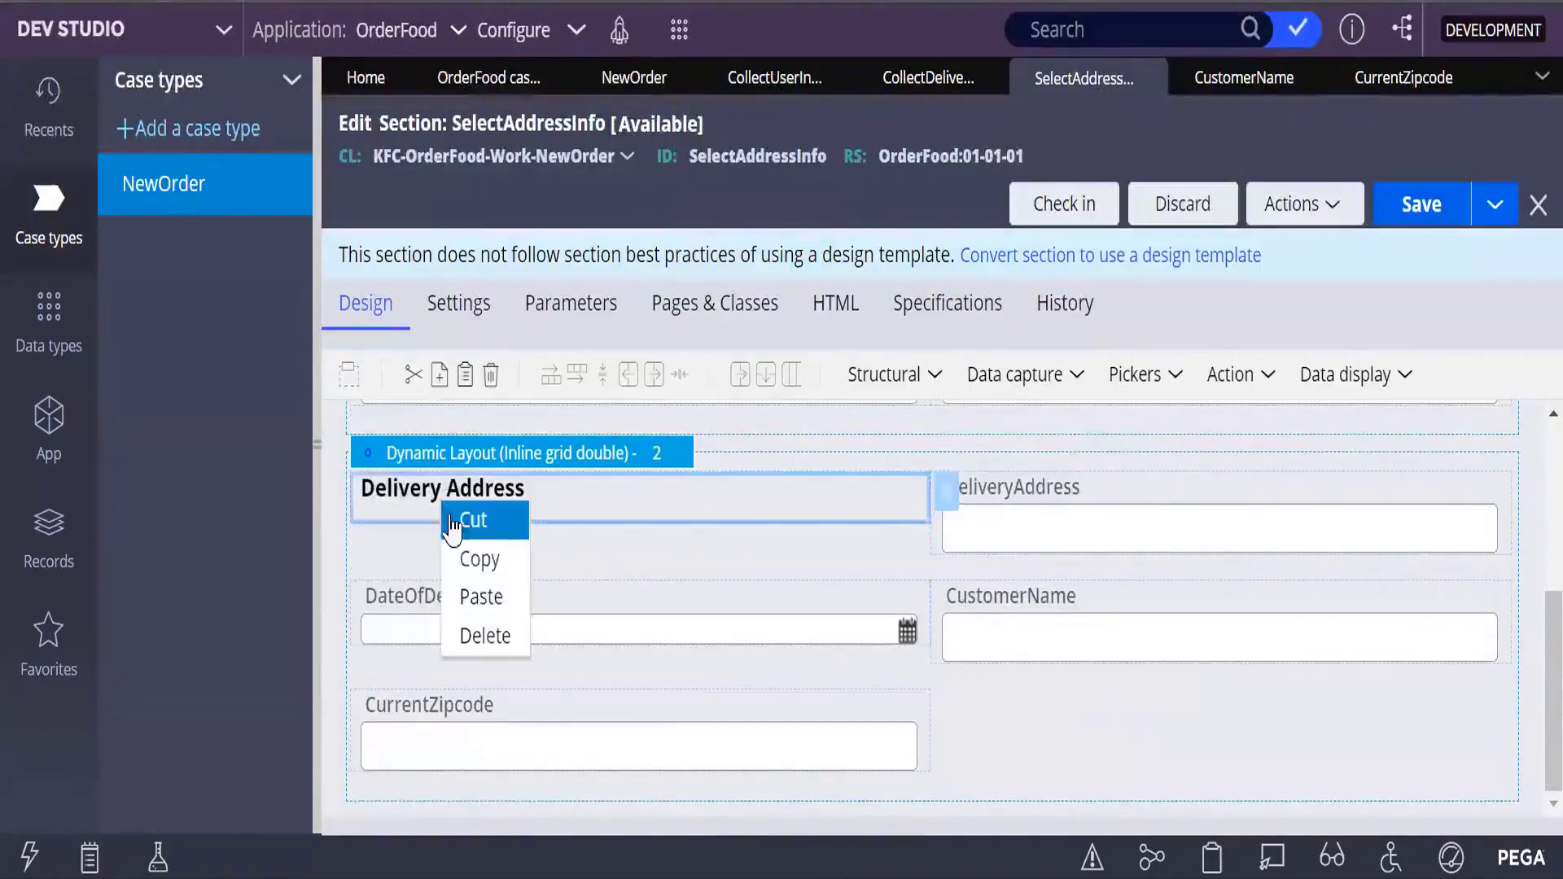
{"action": "left_click", "coordinate": [513, 559]}
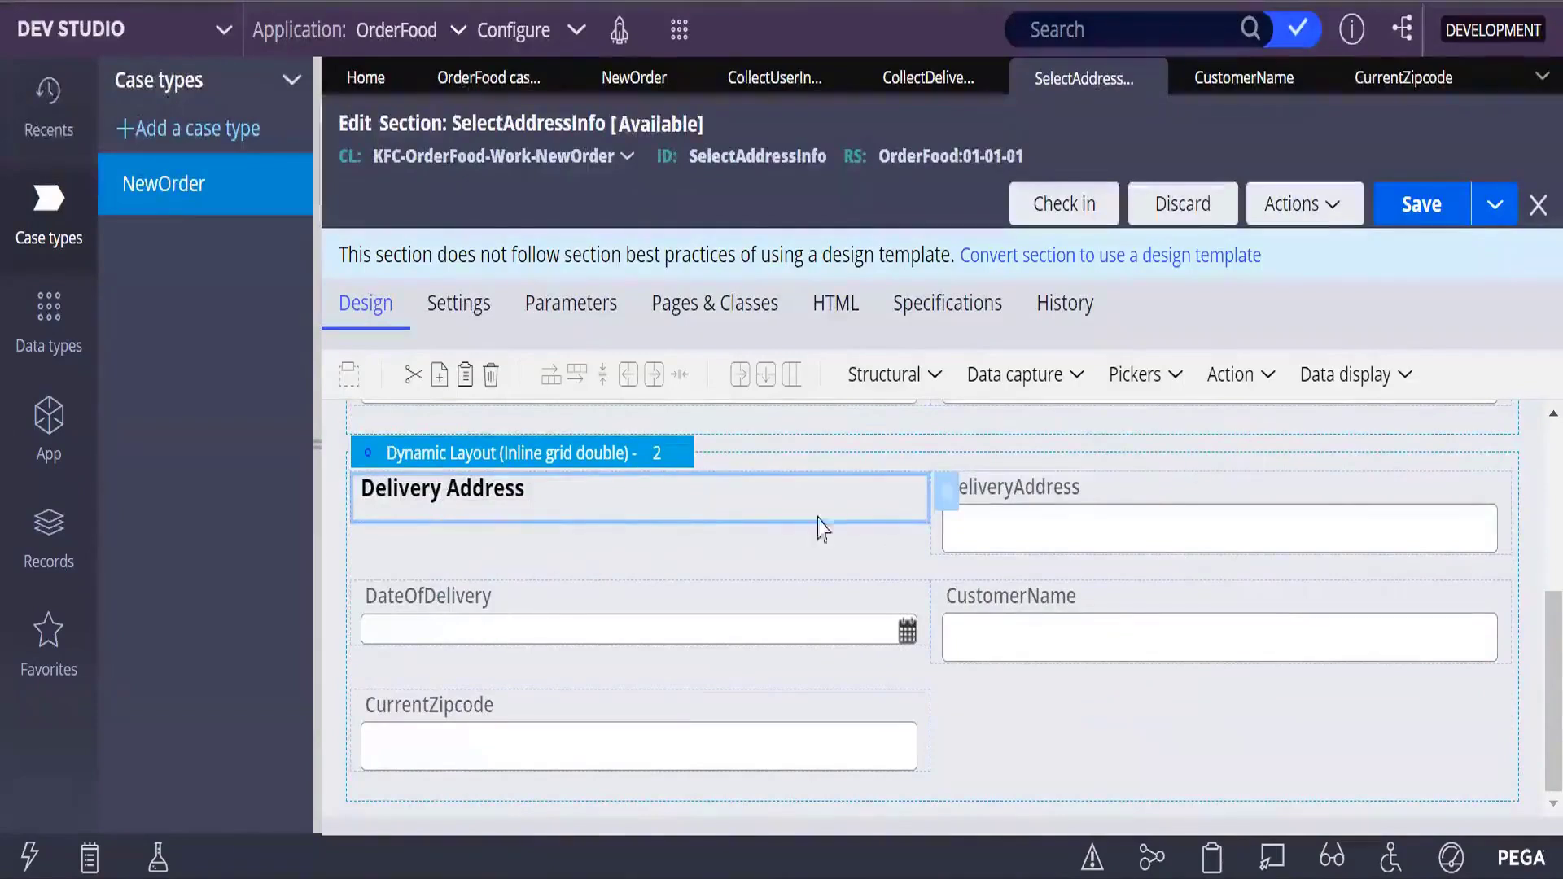
{"action": "right_click", "coordinate": [726, 510]}
{"action": "left_click", "coordinate": [764, 606]}
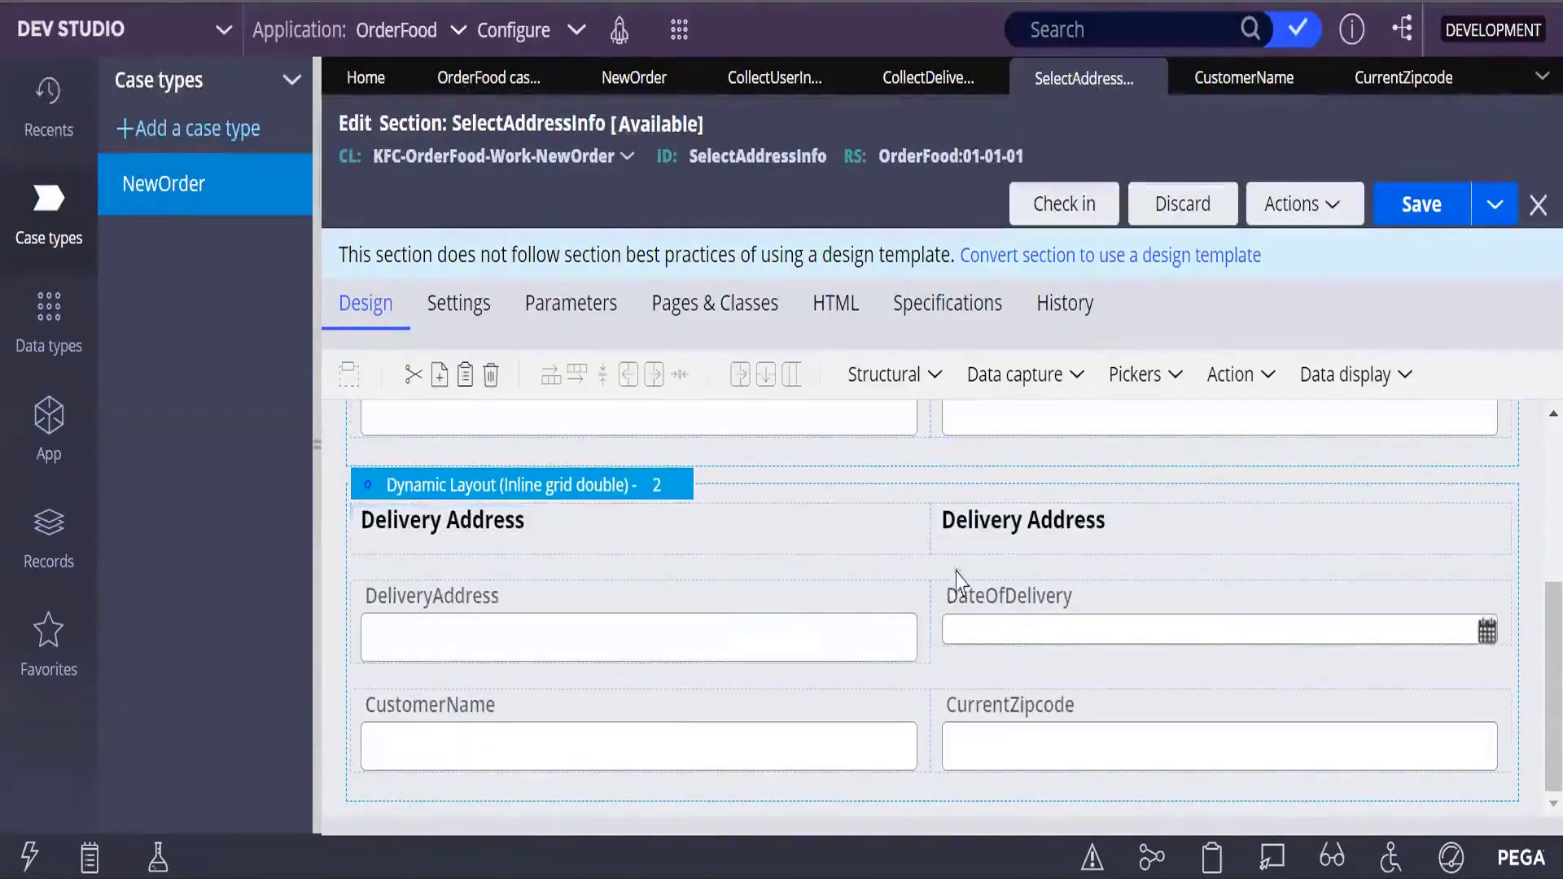
Clear the value of the second Delivery Address label, submit its cell properties and save the SelectAddressInfo section.
{"action": "left_click", "coordinate": [1127, 522]}
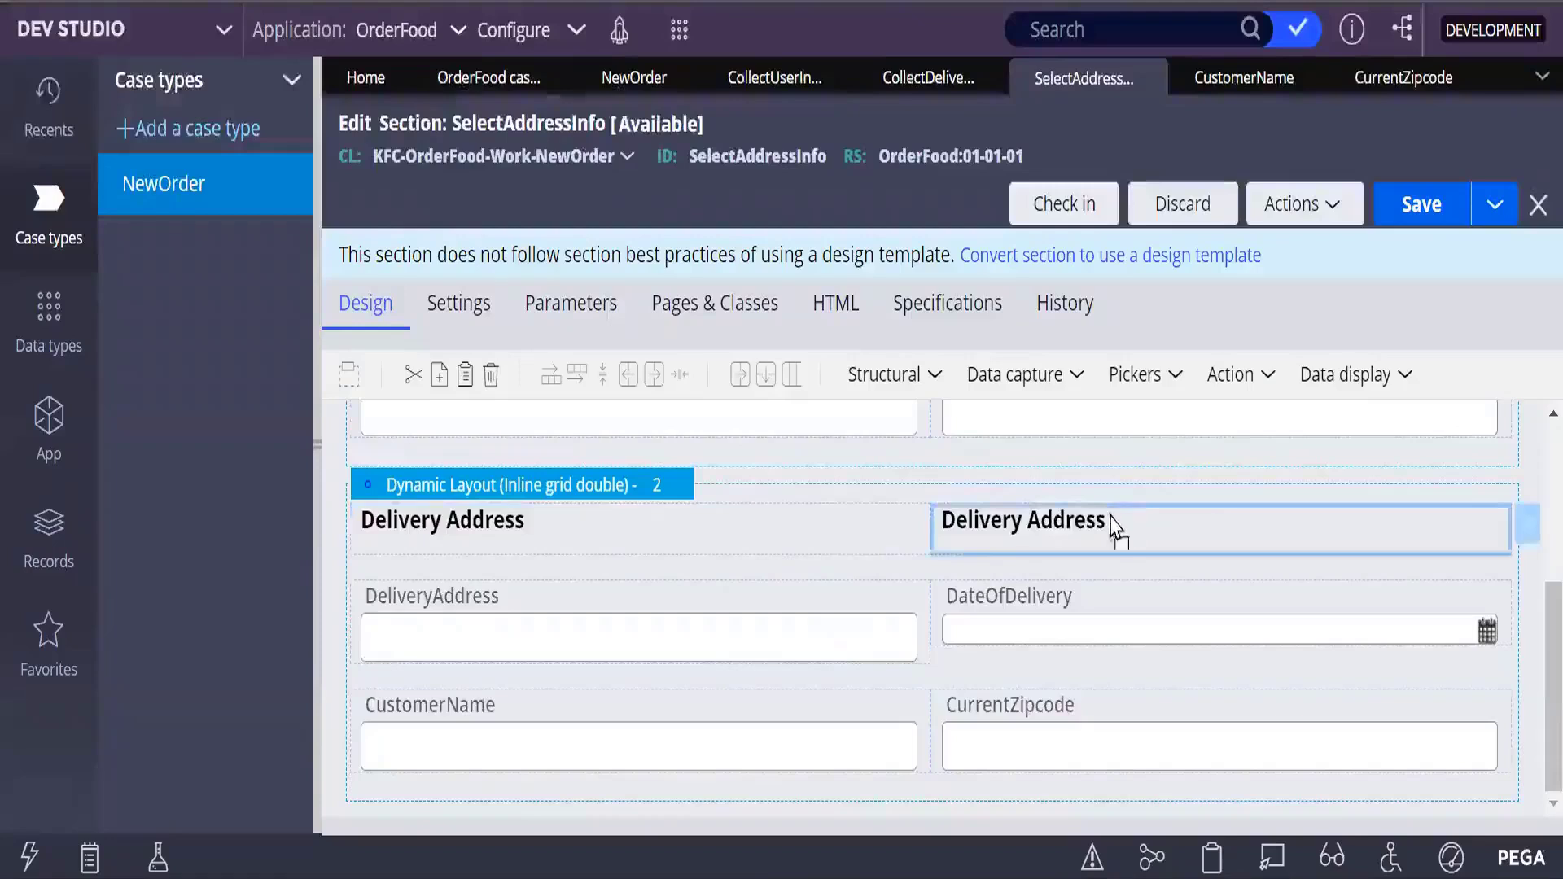
{"action": "double_click", "coordinate": [1081, 540]}
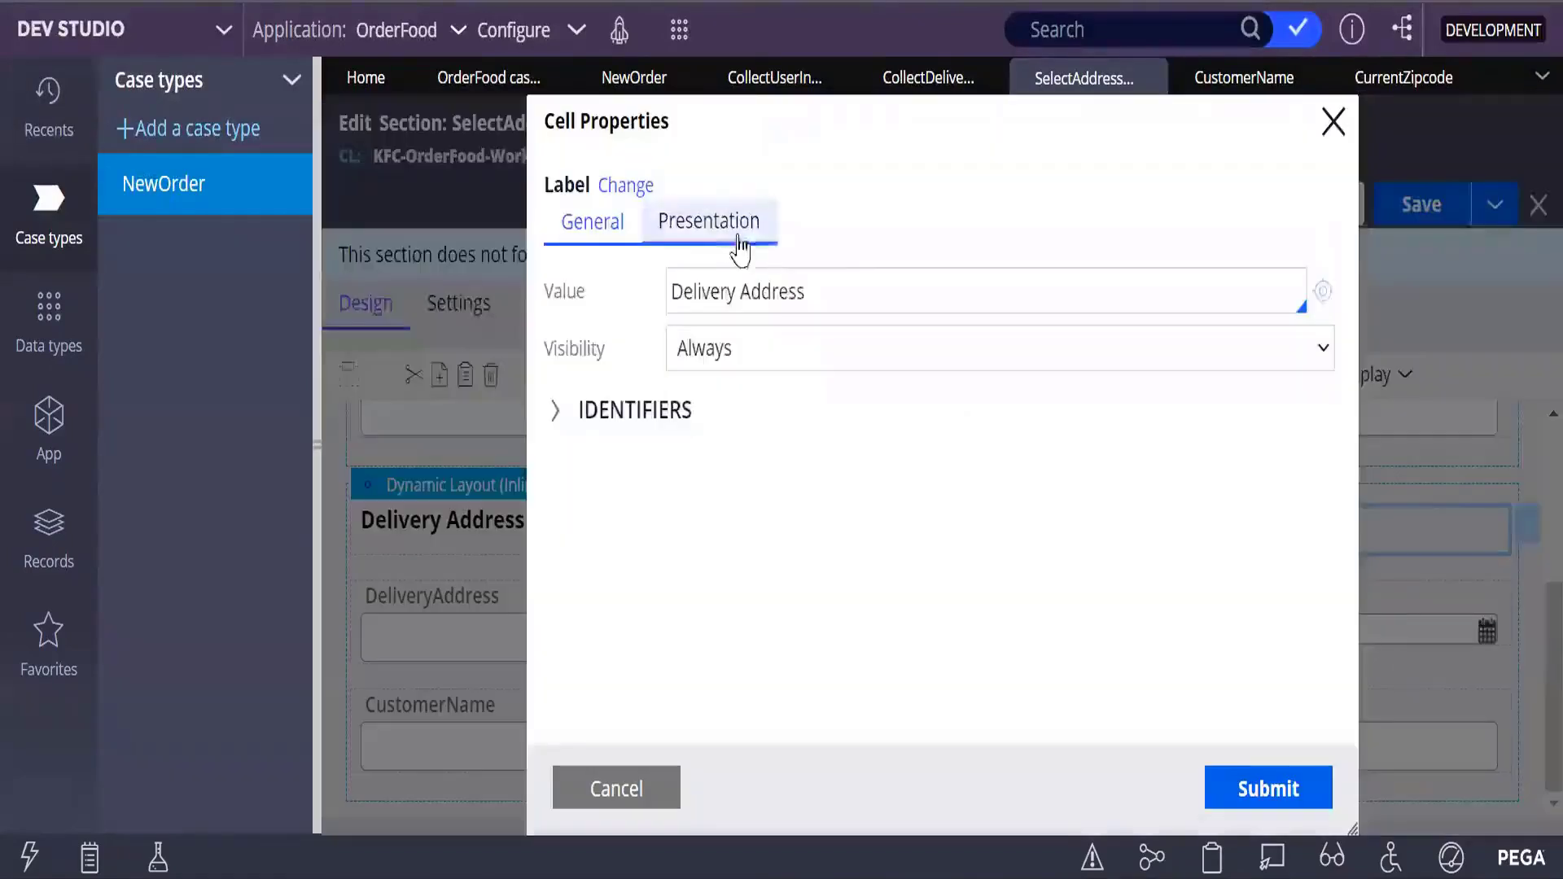
{"action": "left_click_drag", "start_coordinate": [831, 290], "coordinate": [649, 293]}
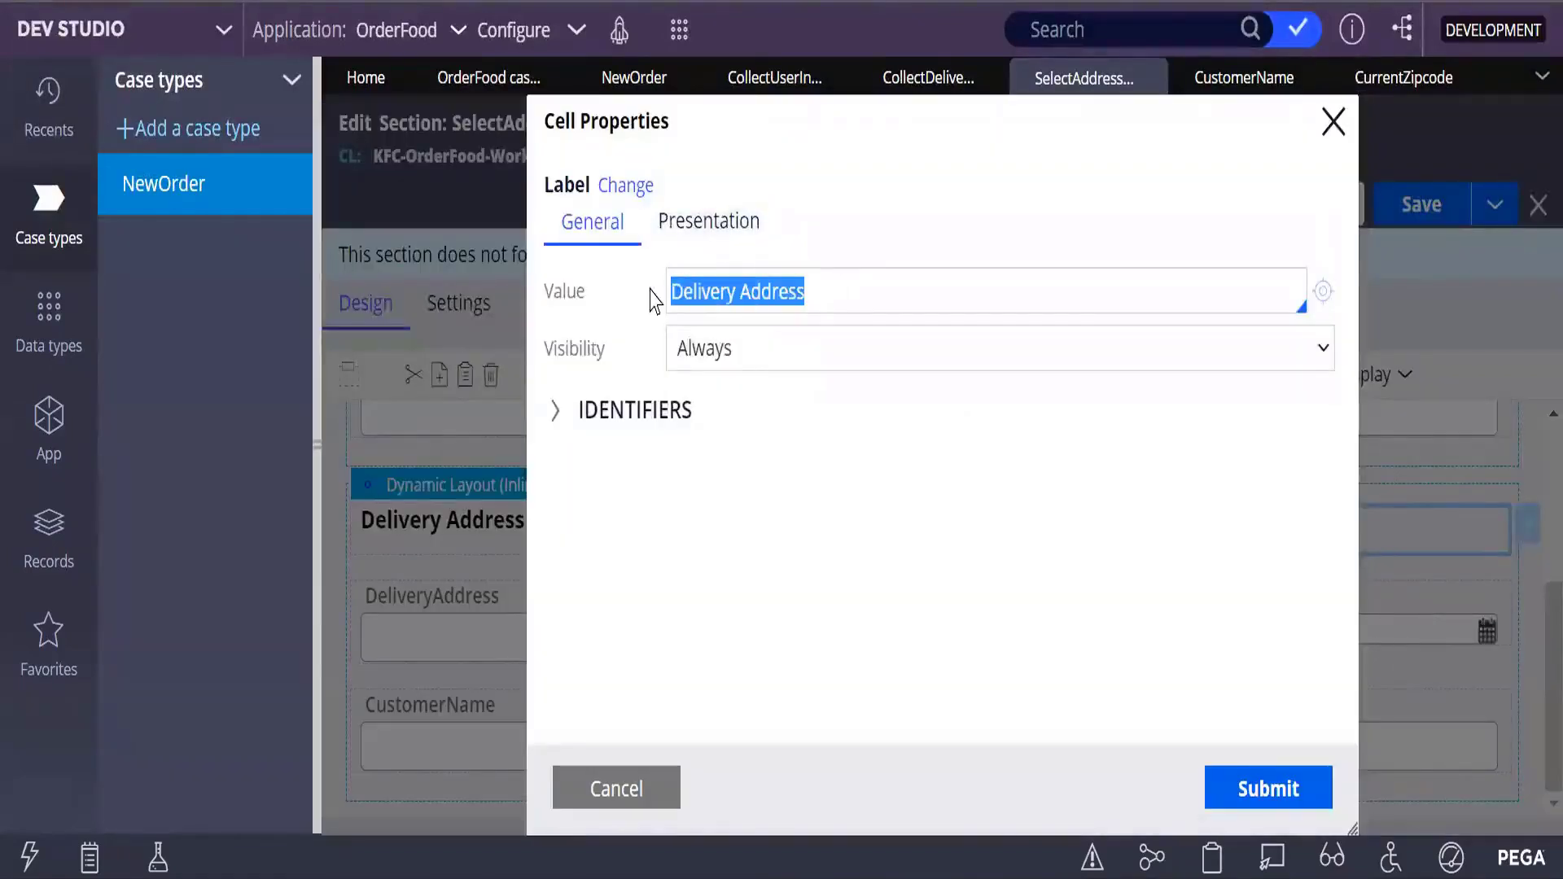
{"action": "key", "text": "BackSpace"}
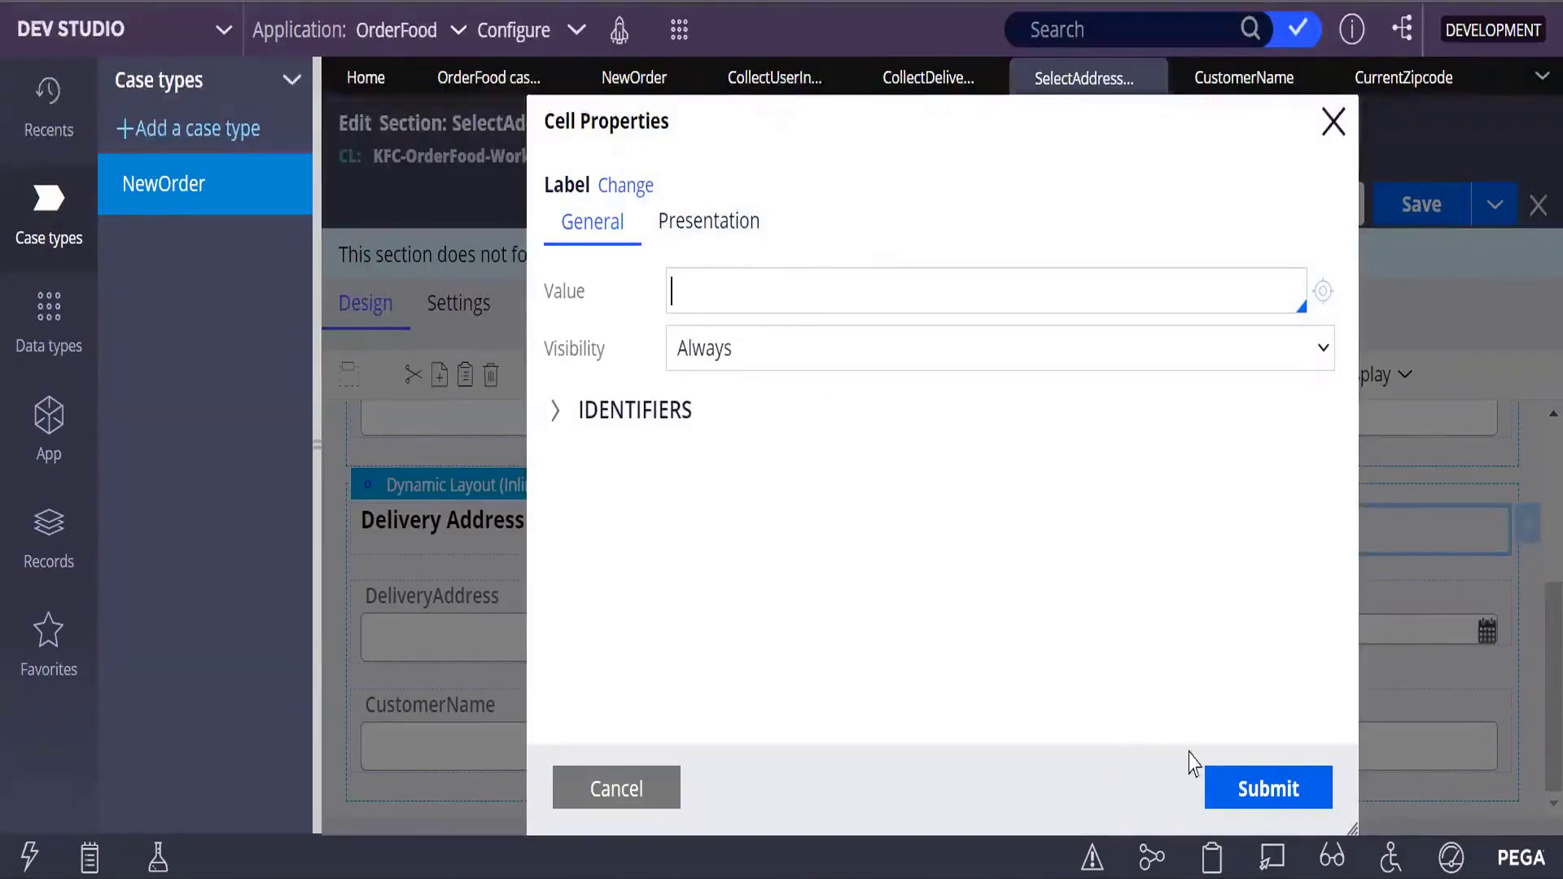
{"action": "left_click", "coordinate": [1242, 788]}
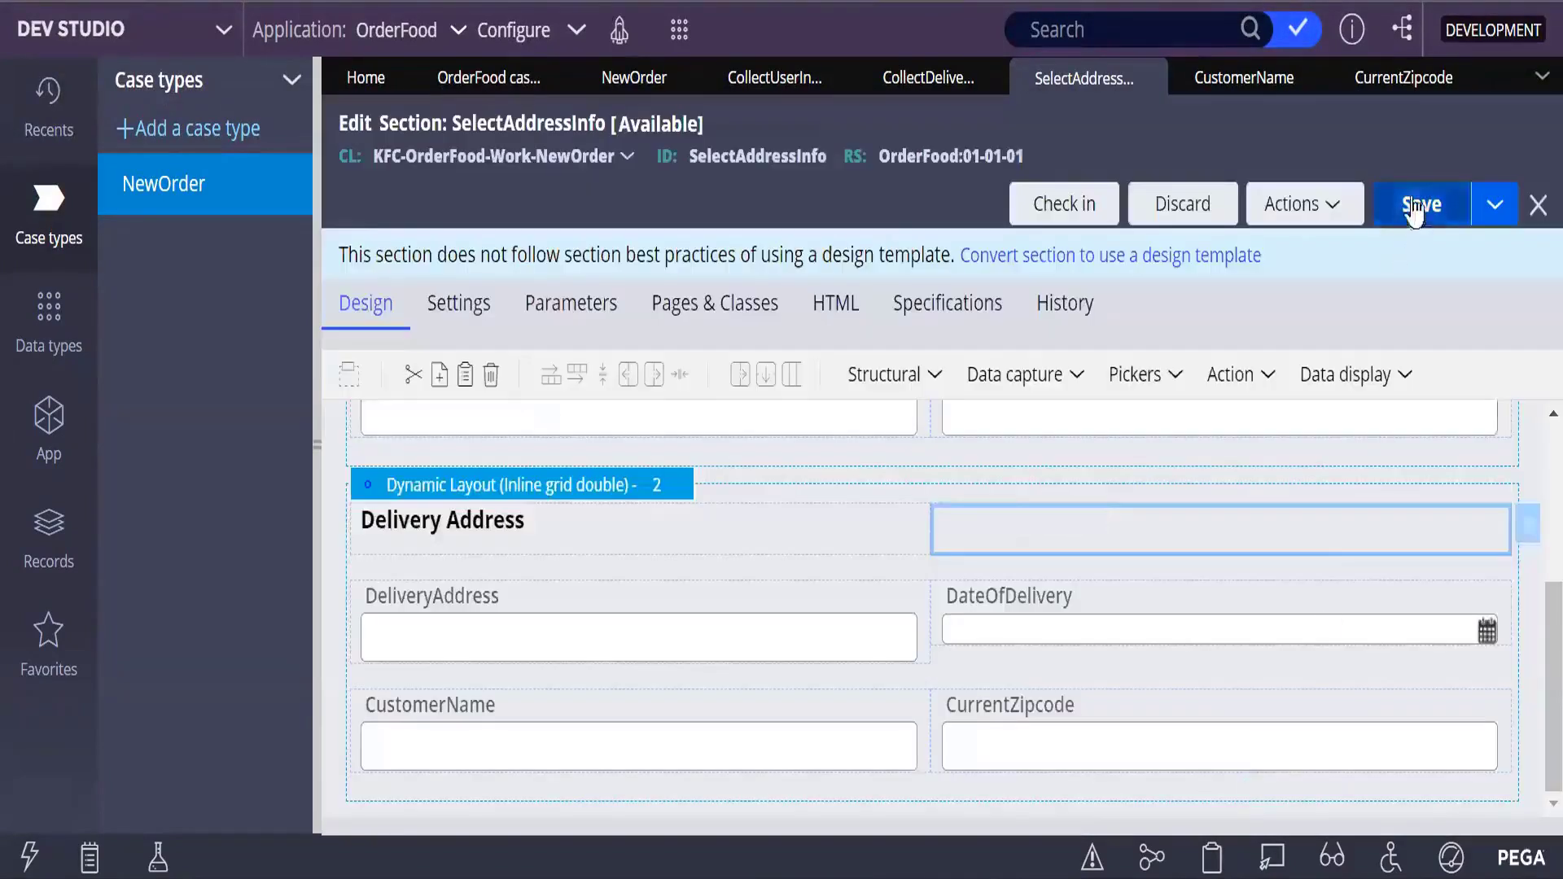
{"action": "left_click", "coordinate": [1415, 210]}
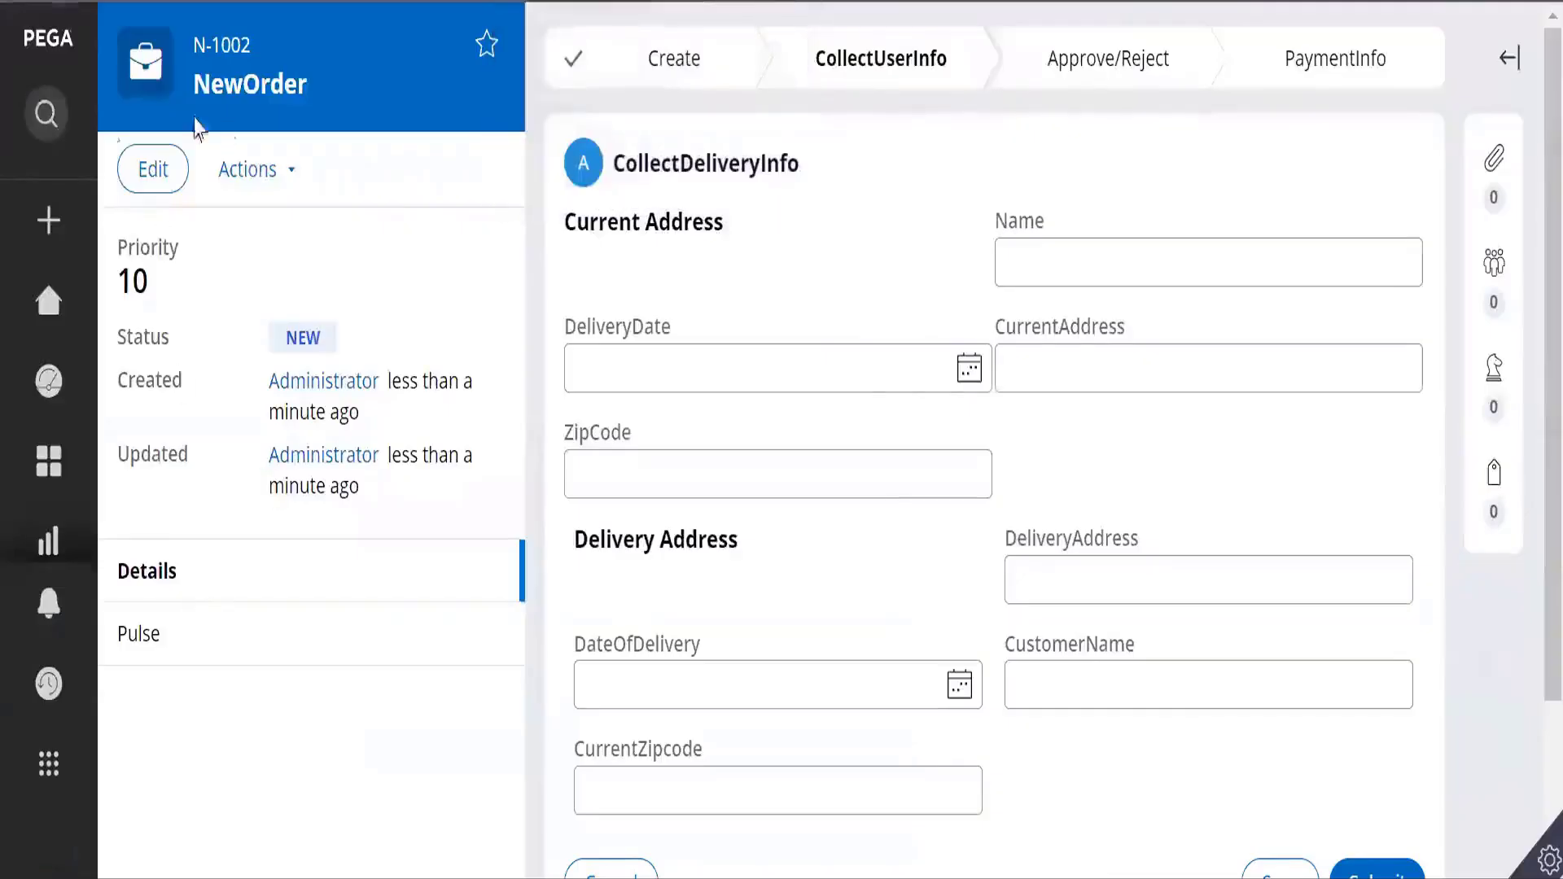
Create another NewOrder case in the OrderFood portal and open its CollectDeliveryInfo assignment to check the address form's layout.
{"action": "mouse_move", "coordinate": [45, 237]}
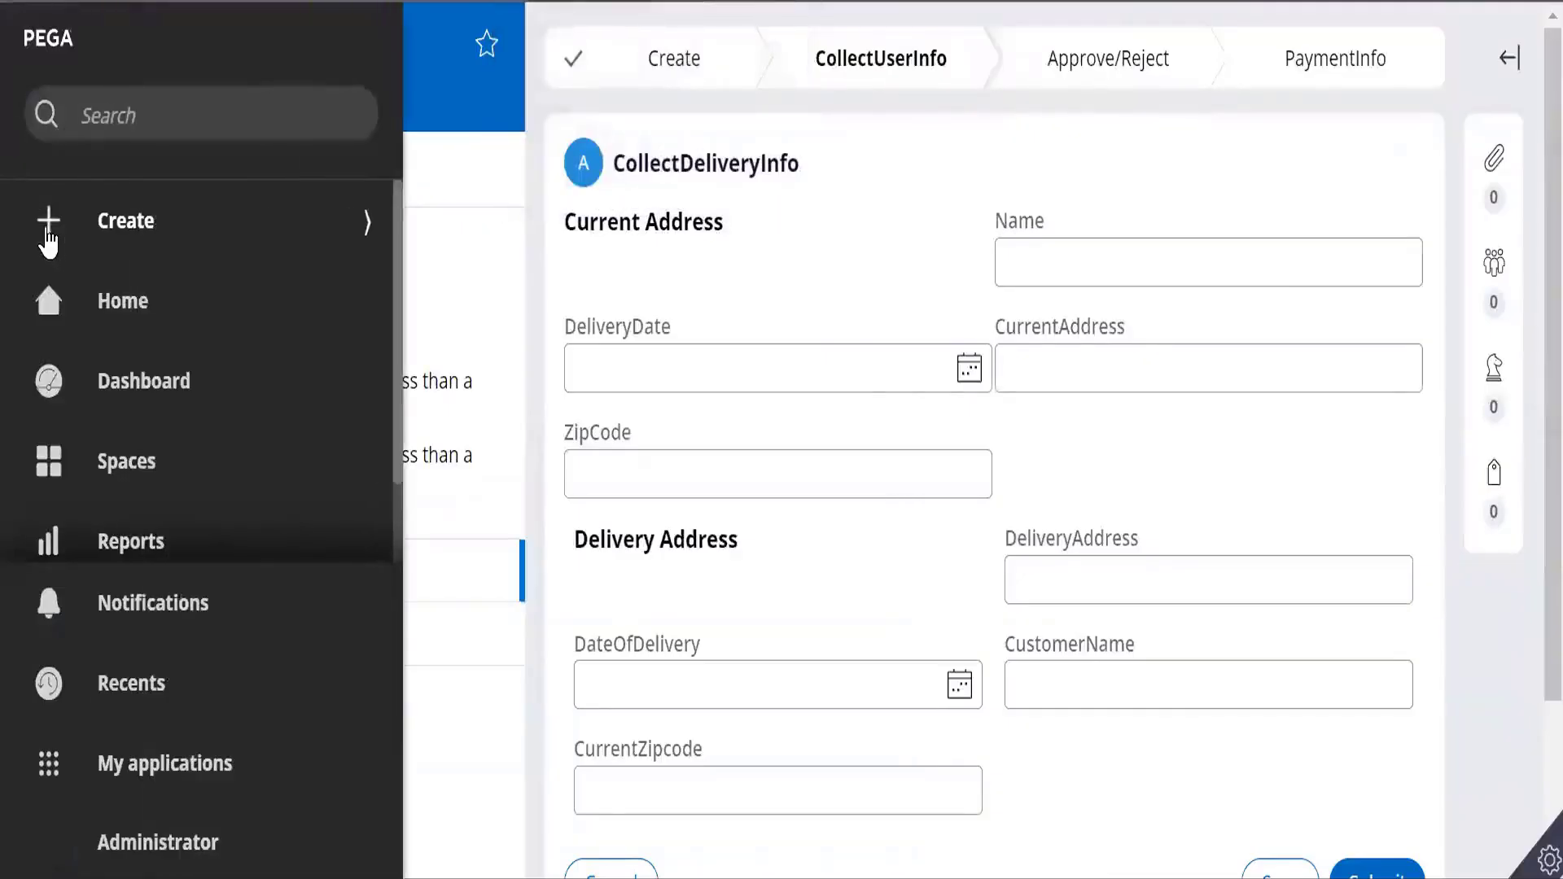
{"action": "left_click", "coordinate": [371, 230]}
{"action": "left_click", "coordinate": [171, 297]}
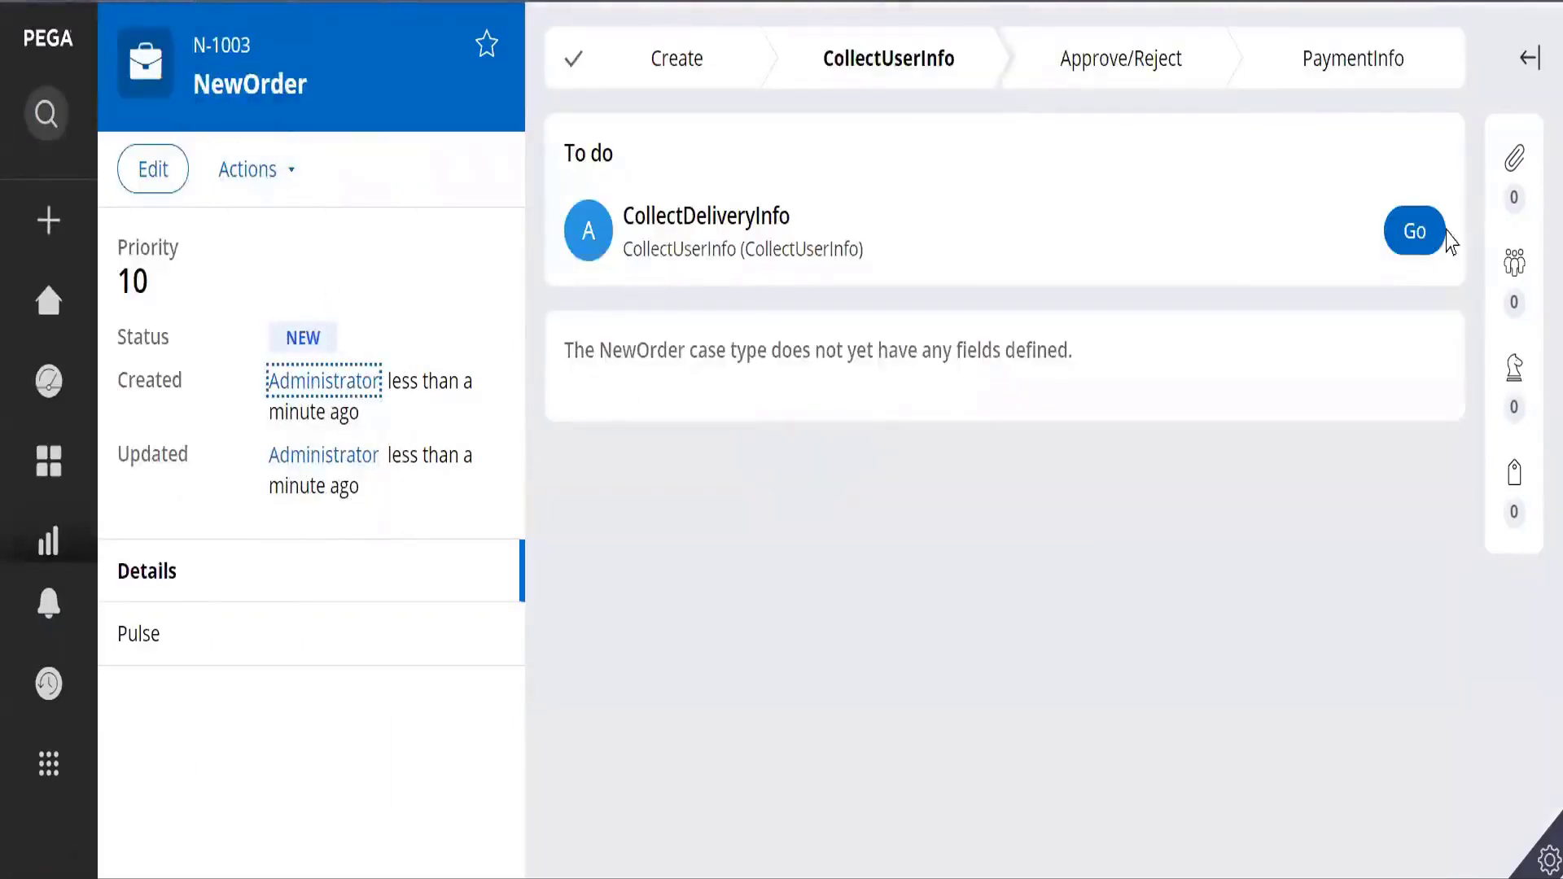
{"action": "left_click", "coordinate": [1422, 234]}
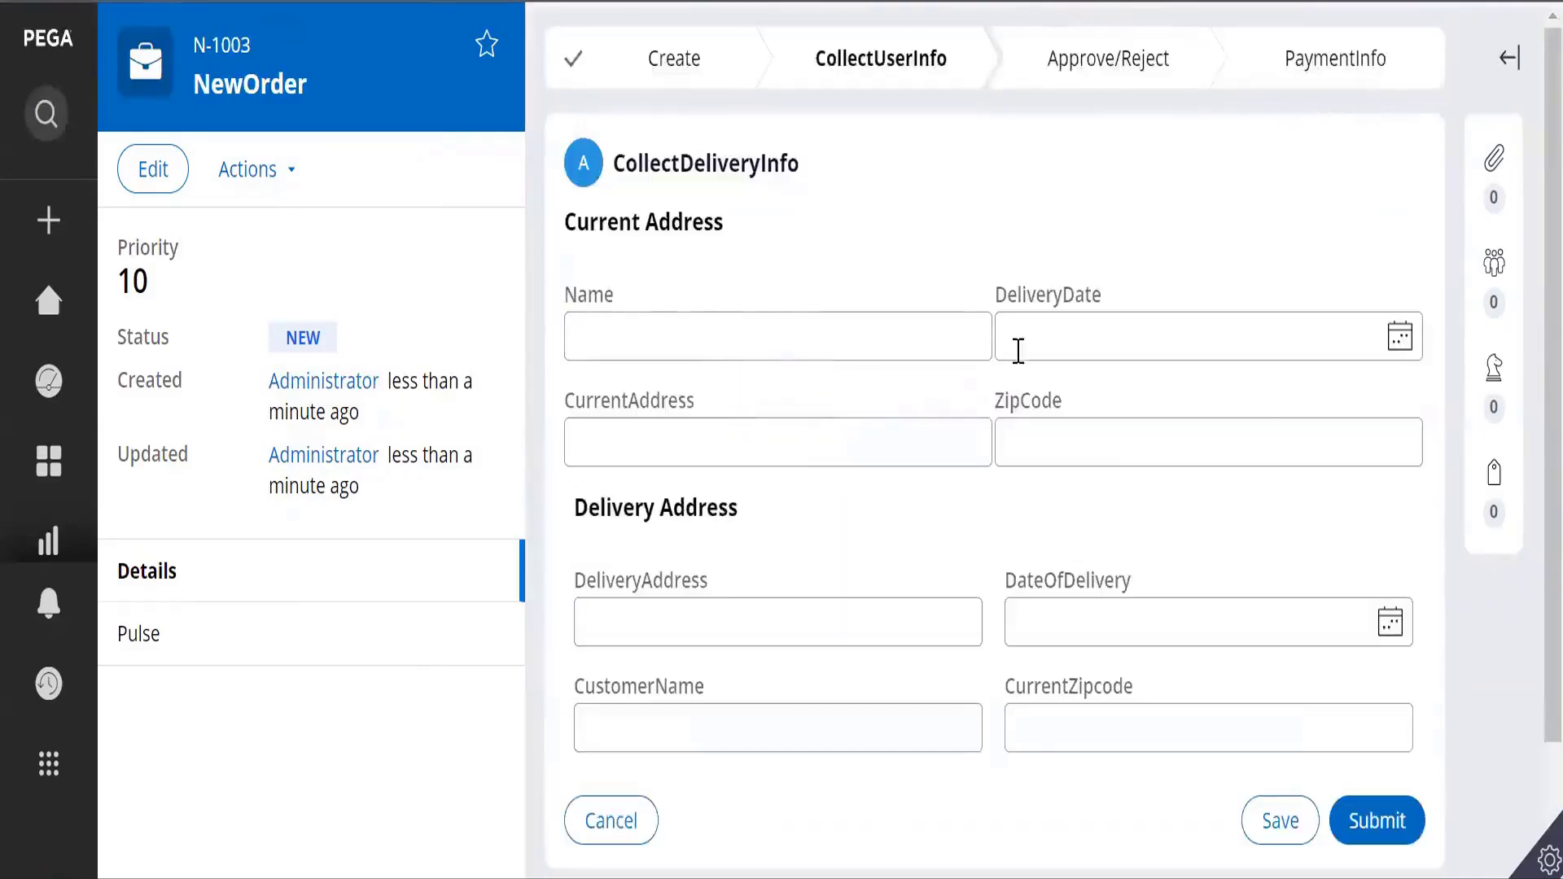
{"action": "scroll", "coordinate": [1169, 594], "scroll_direction": "down", "scroll_amount": 2}
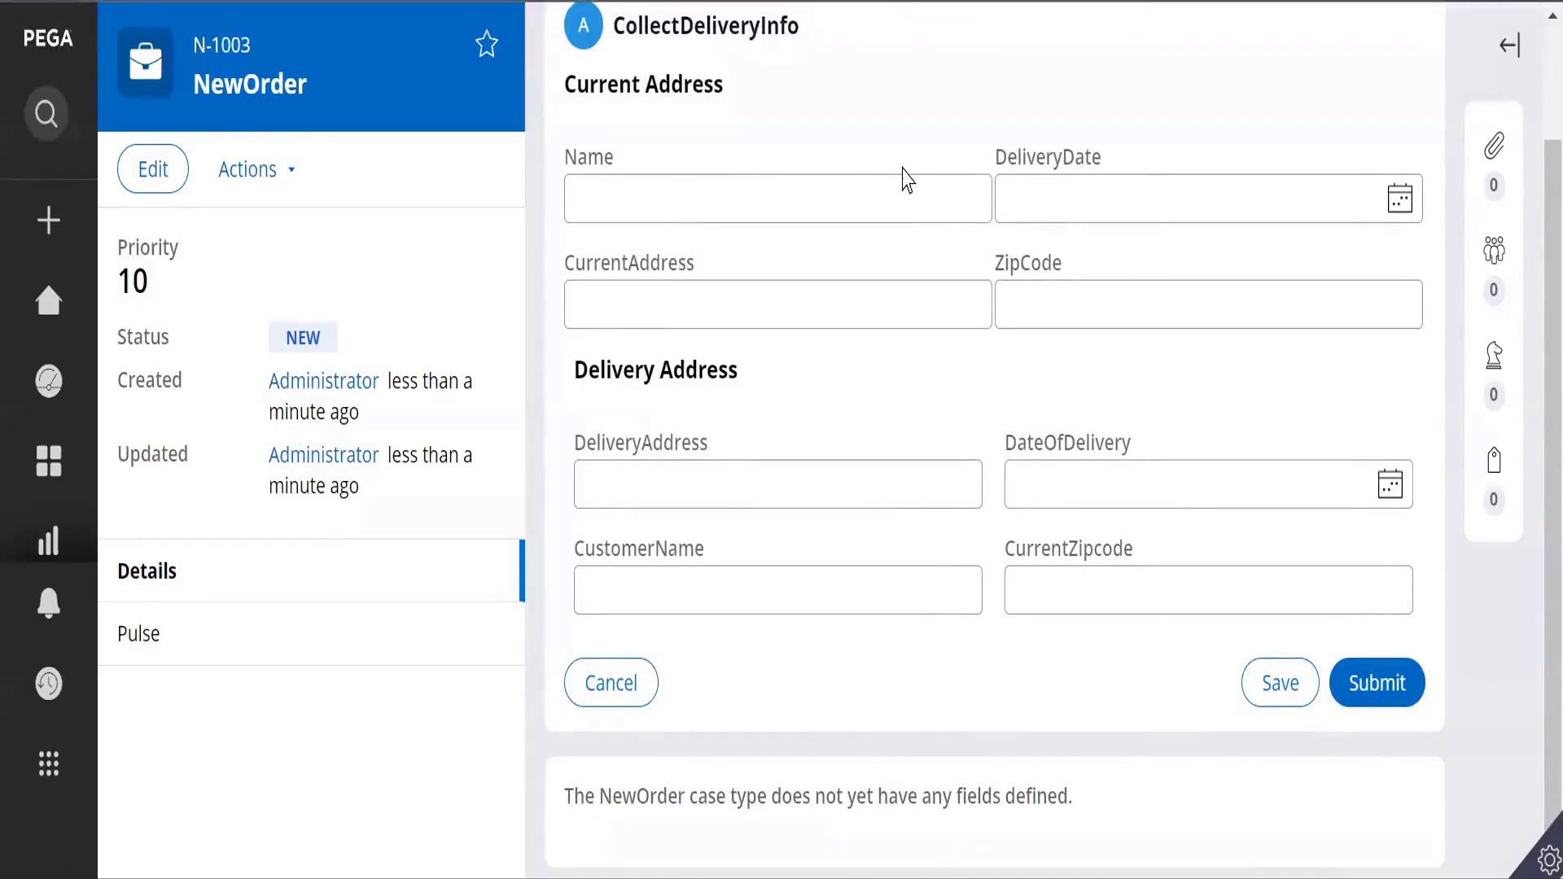
{"action": "left_click", "coordinate": [723, 486]}
{"action": "left_click", "coordinate": [1075, 676]}
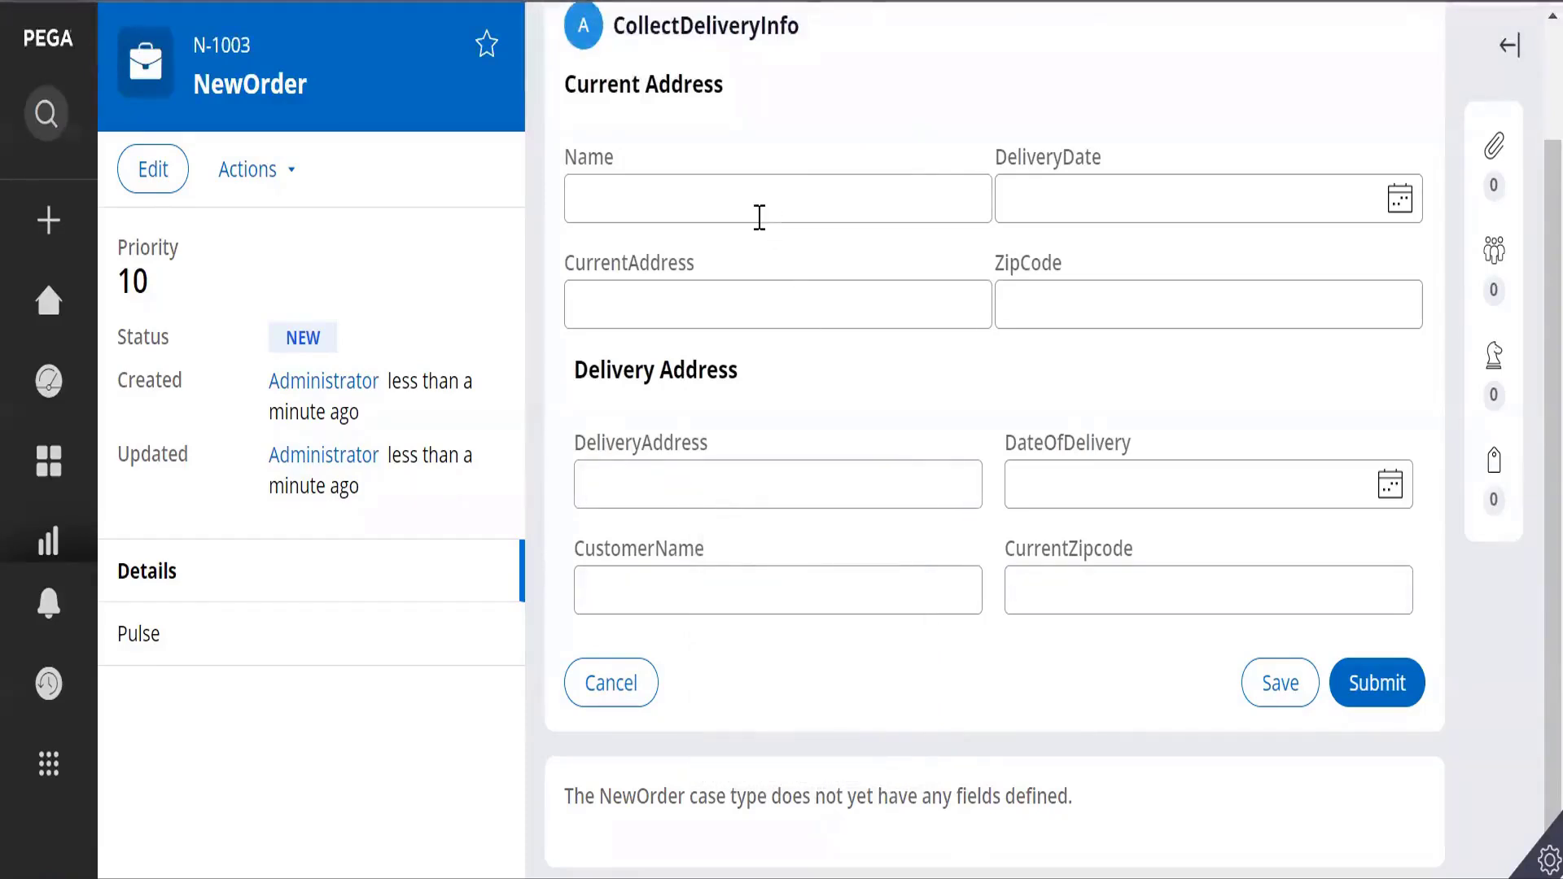
{"action": "left_click", "coordinate": [740, 176]}
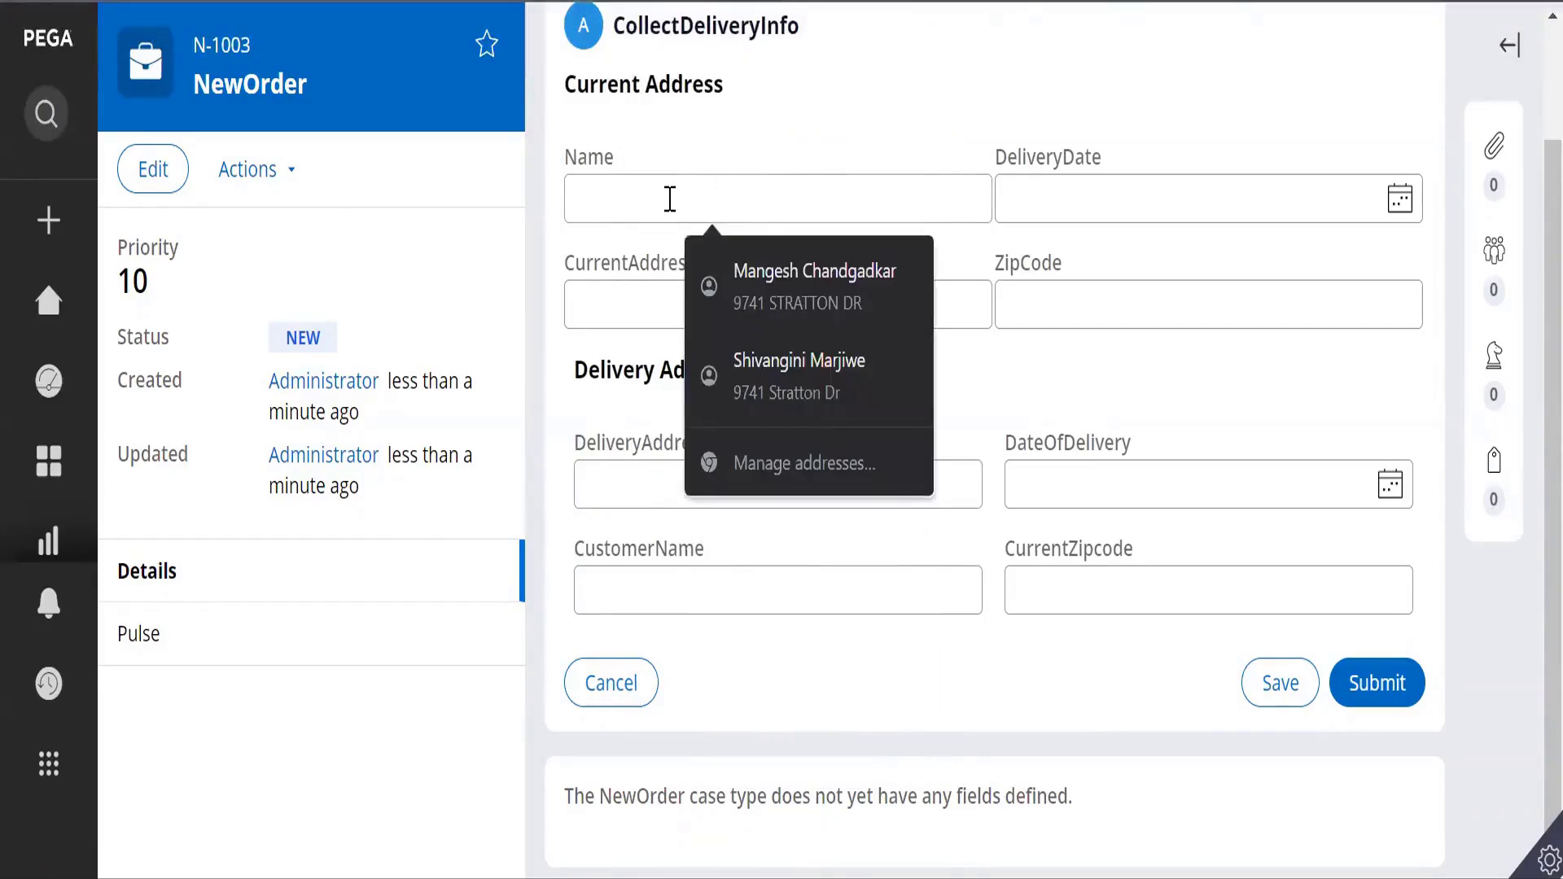
{"action": "left_click", "coordinate": [846, 692]}
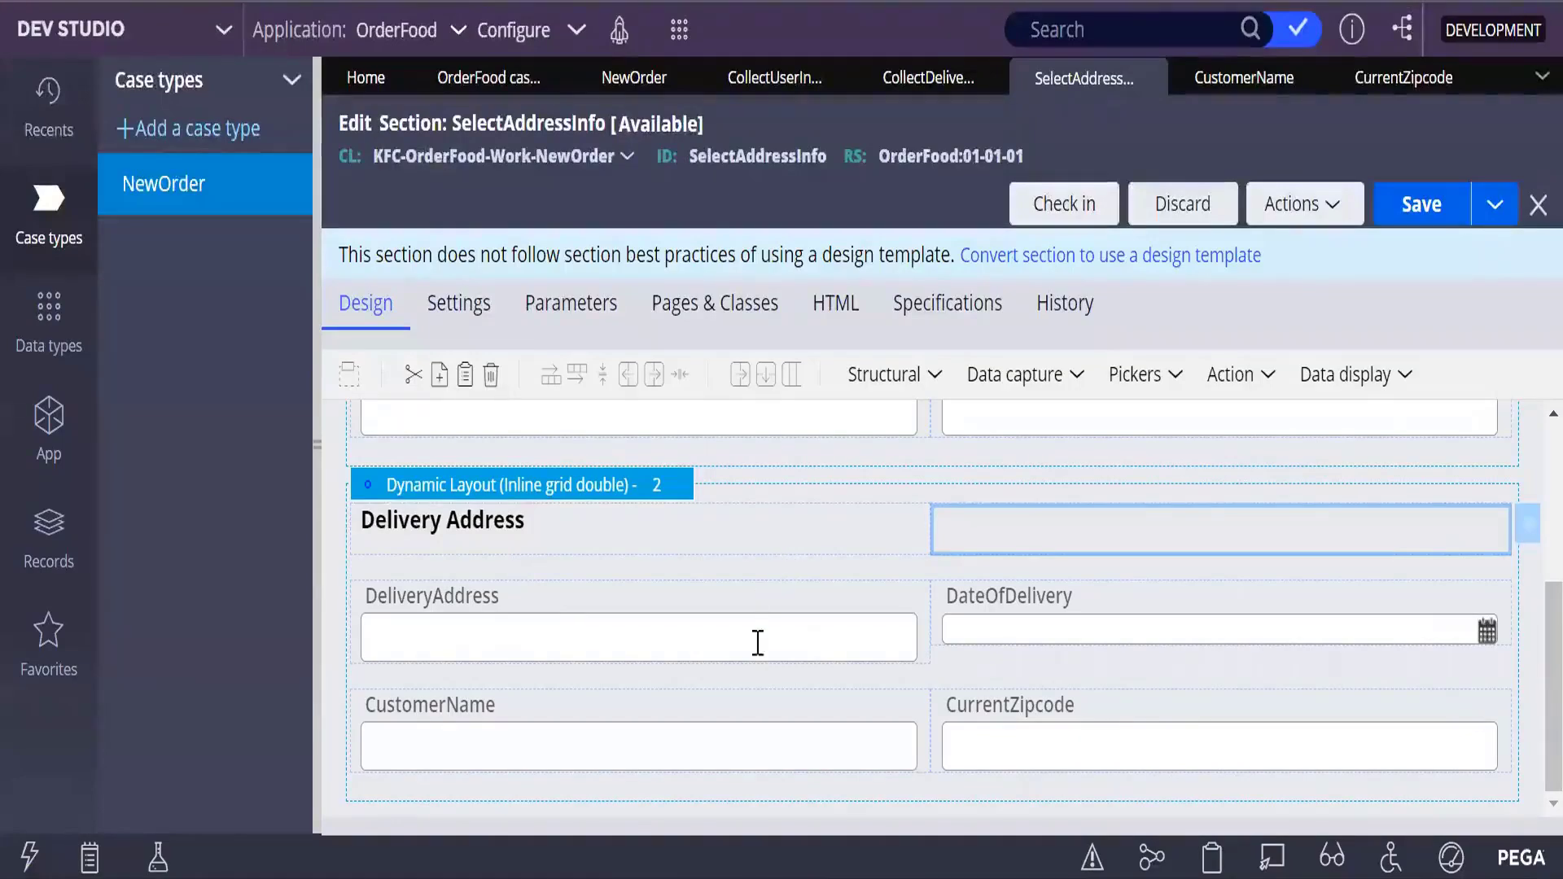
Back in Dev Studio, add a dynamic layout inside the first dynamic layout, below the CurrentAddress field.
{"action": "scroll", "coordinate": [753, 668], "scroll_direction": "up", "scroll_amount": 4}
{"action": "scroll", "coordinate": [750, 694], "scroll_direction": "down", "scroll_amount": 3}
{"action": "scroll", "coordinate": [743, 692], "scroll_direction": "up", "scroll_amount": 1}
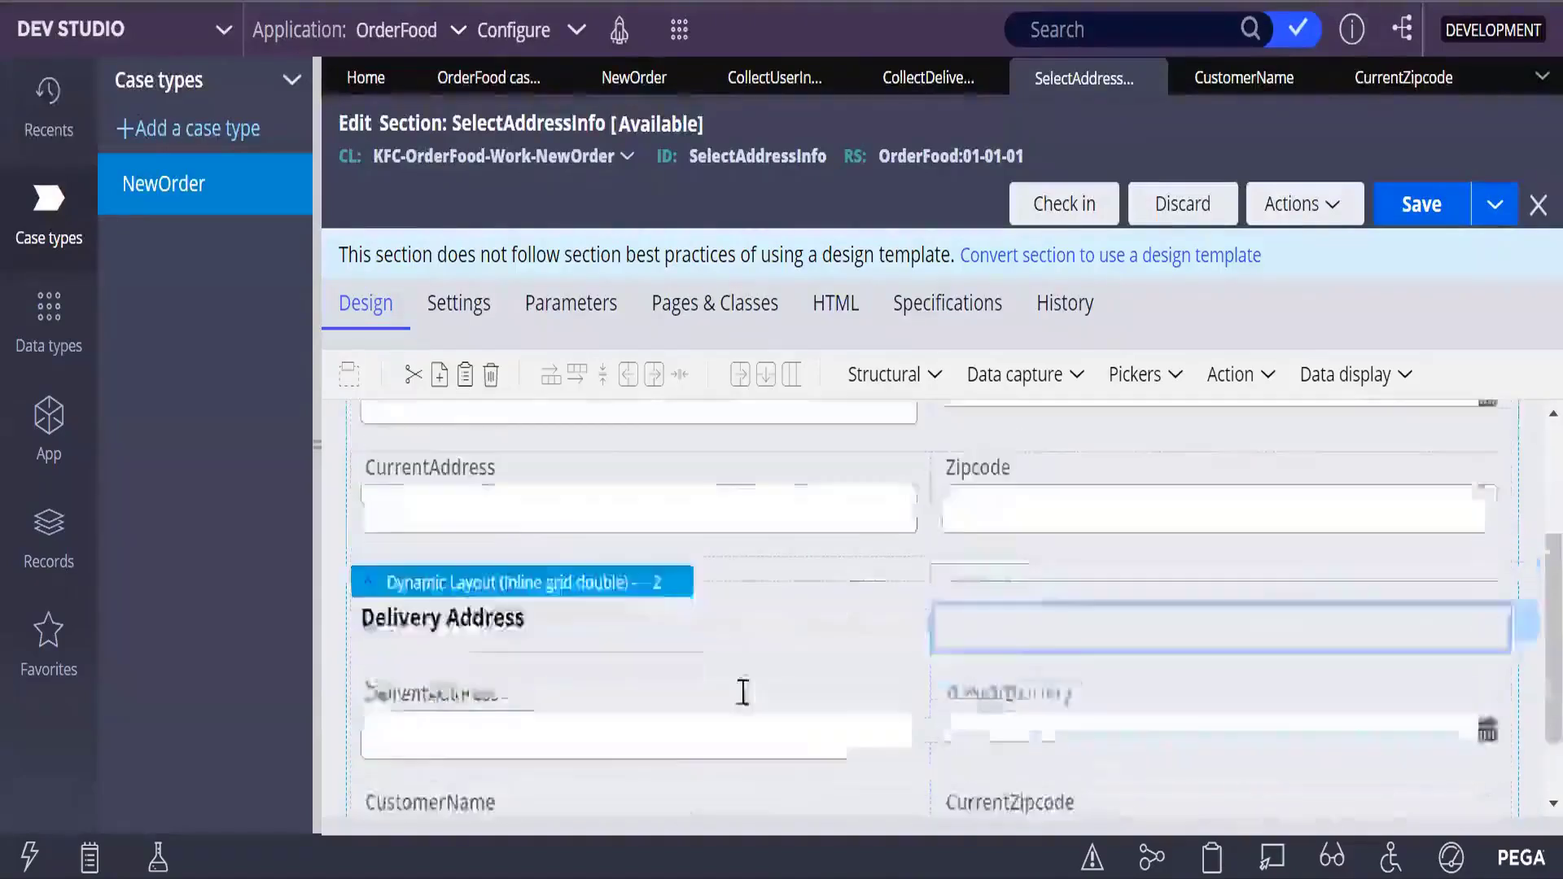
{"action": "scroll", "coordinate": [742, 692], "scroll_direction": "down", "scroll_amount": 1}
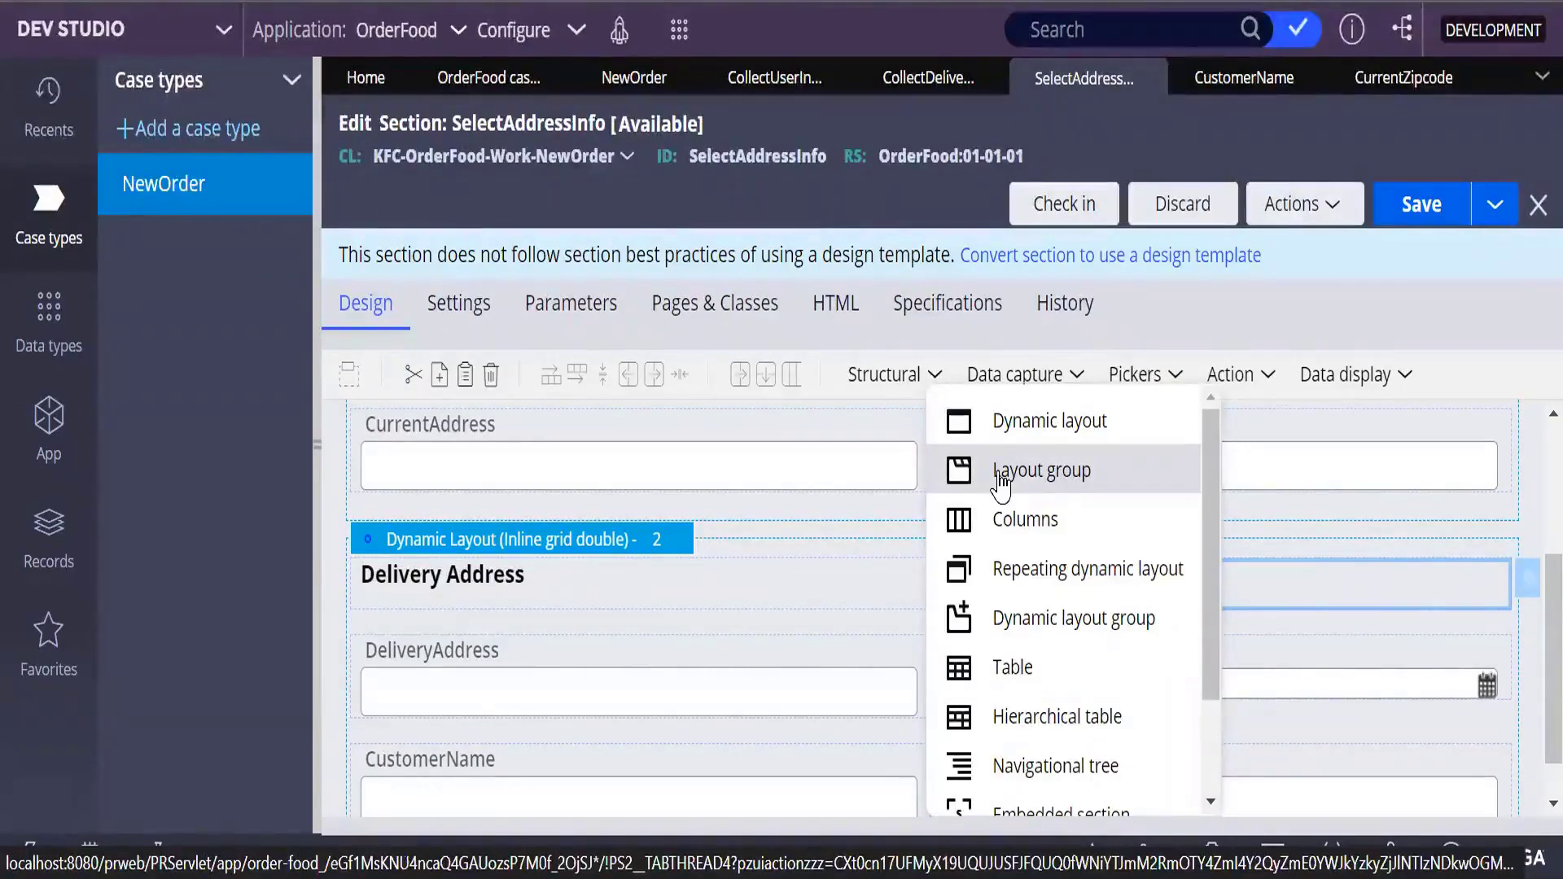
{"action": "left_click_drag", "start_coordinate": [1000, 480], "coordinate": [925, 409]}
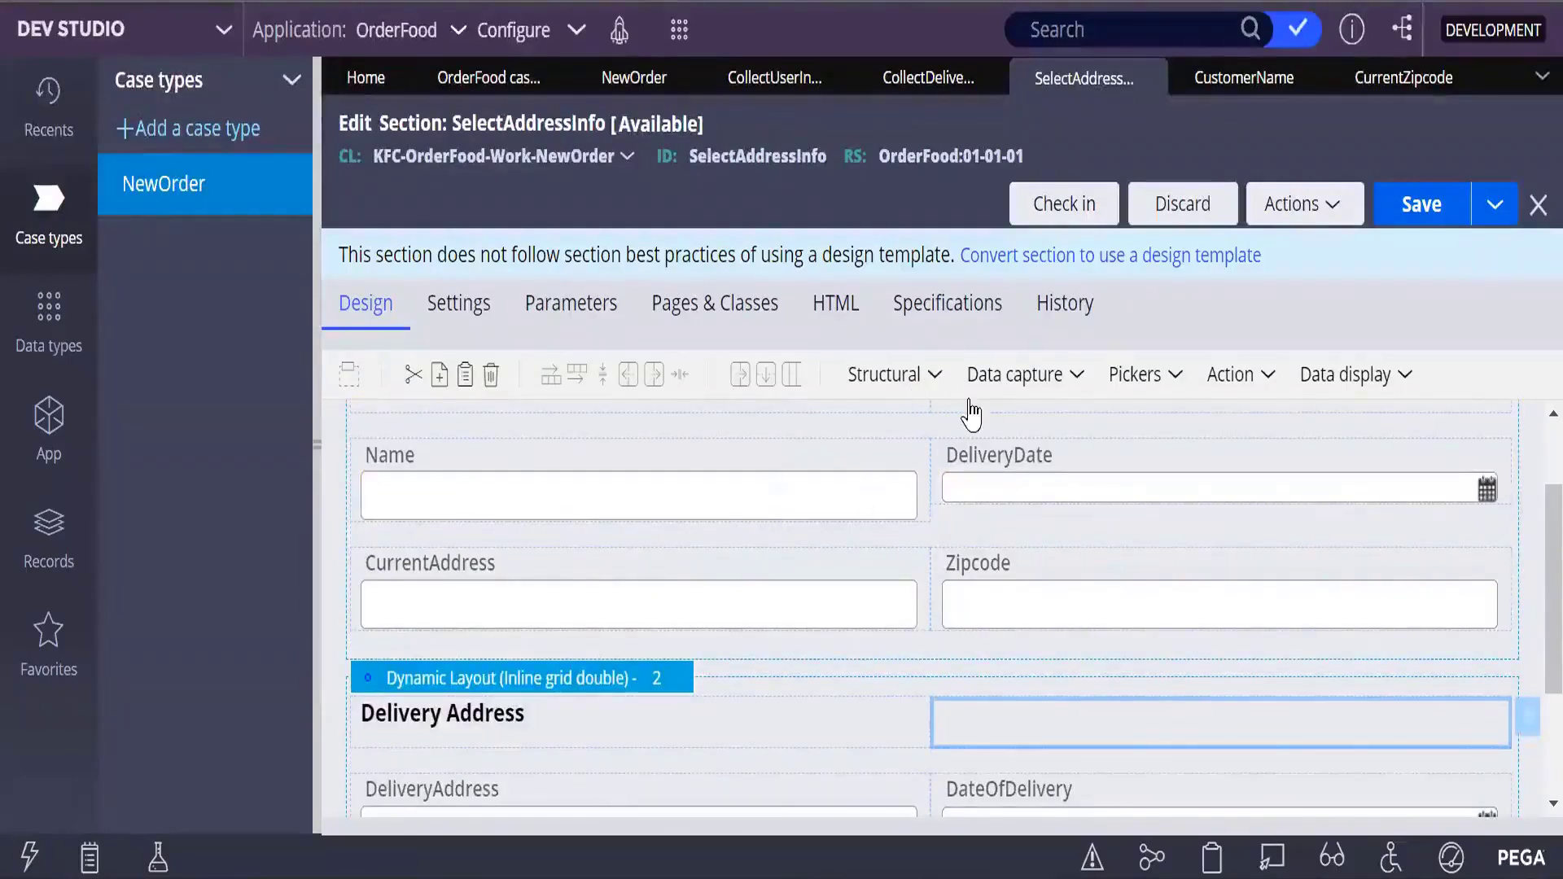
{"action": "left_click", "coordinate": [934, 377]}
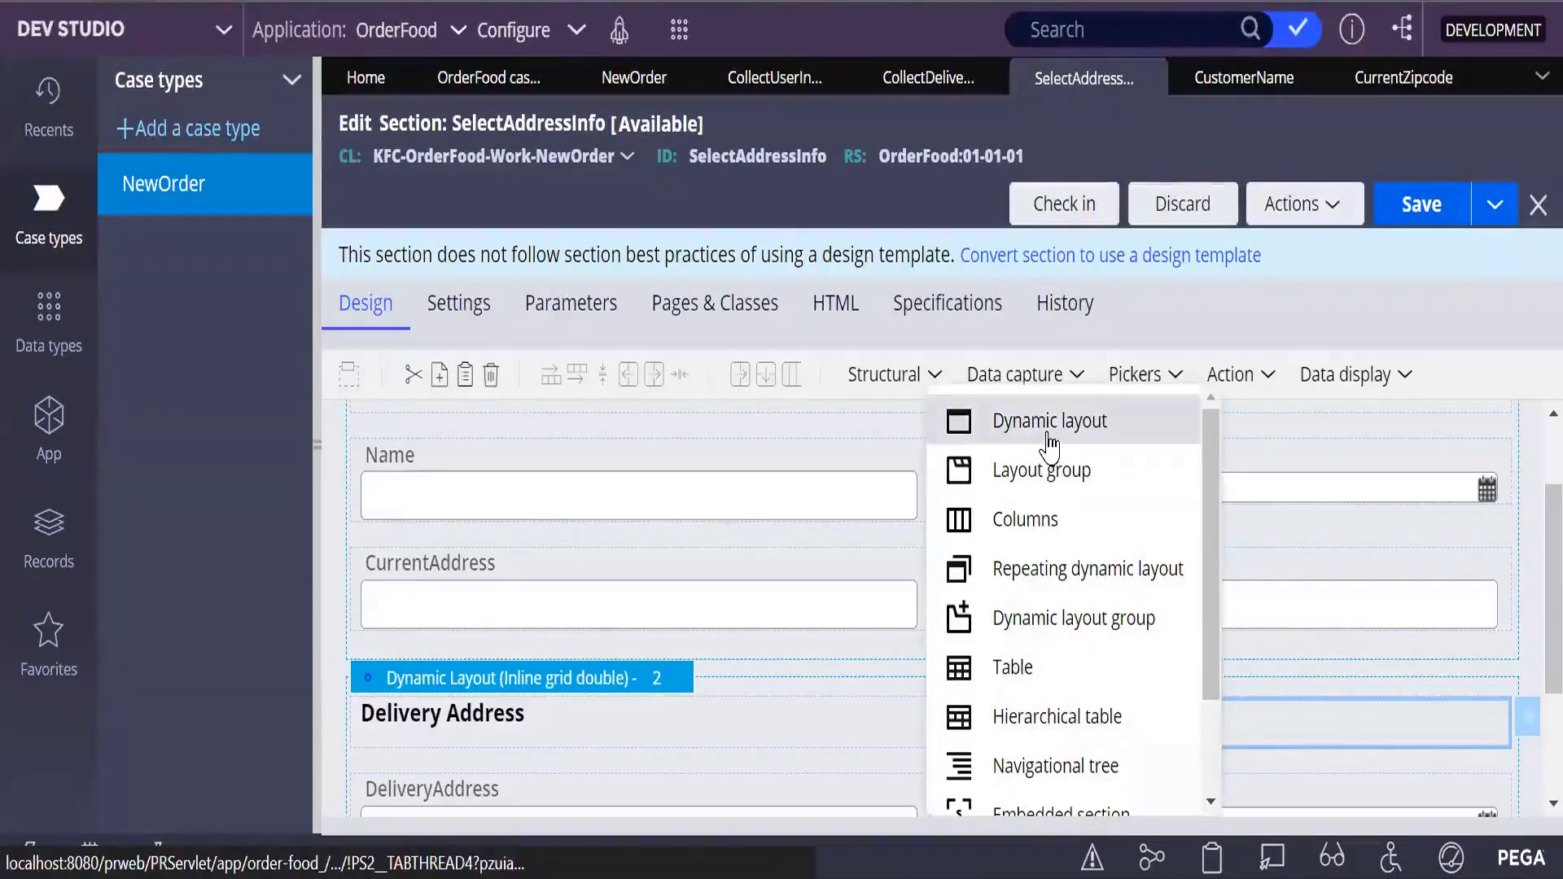
{"action": "left_click_drag", "start_coordinate": [1050, 444], "coordinate": [780, 680]}
{"action": "scroll", "coordinate": [916, 600], "scroll_direction": "down", "scroll_amount": 3}
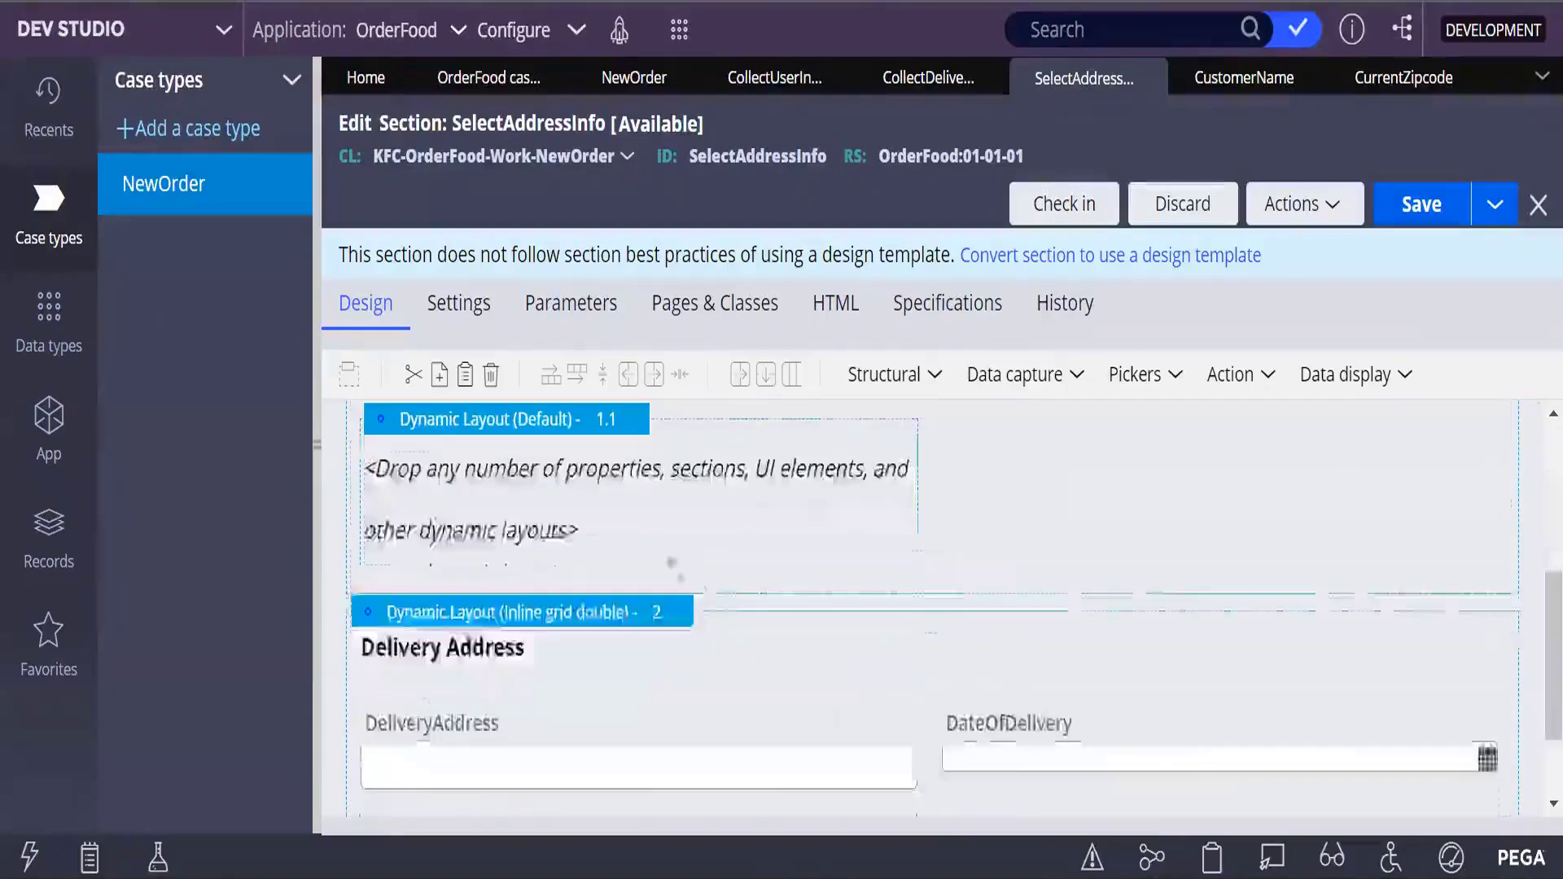
View the general properties of the new nested dynamic layout and close them.
{"action": "left_click", "coordinate": [572, 551]}
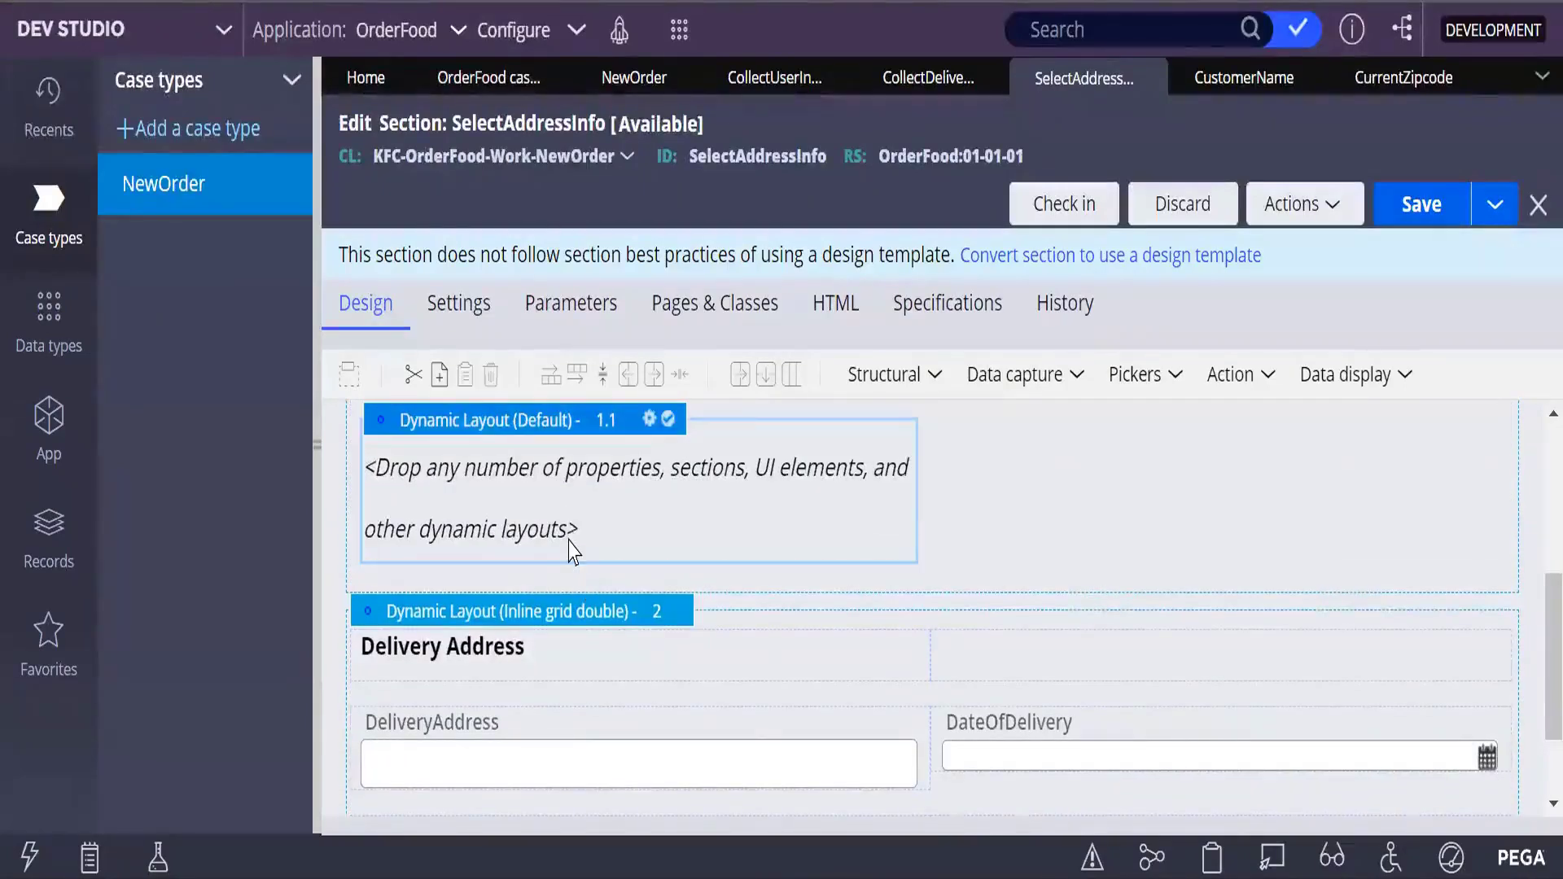
{"action": "double_click", "coordinate": [862, 518]}
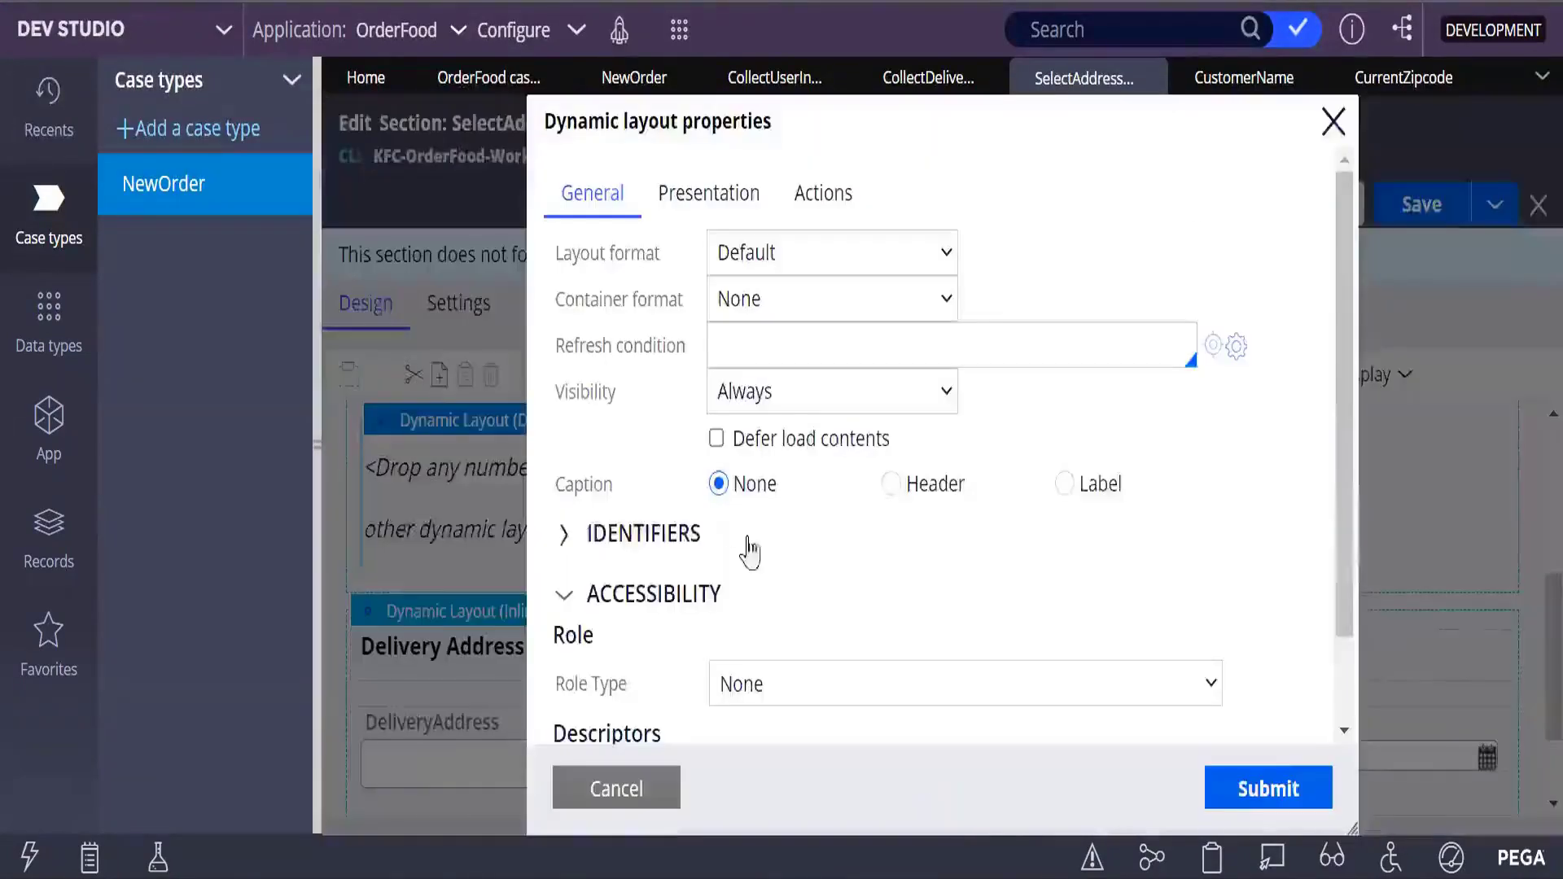
{"action": "left_click", "coordinate": [1333, 122]}
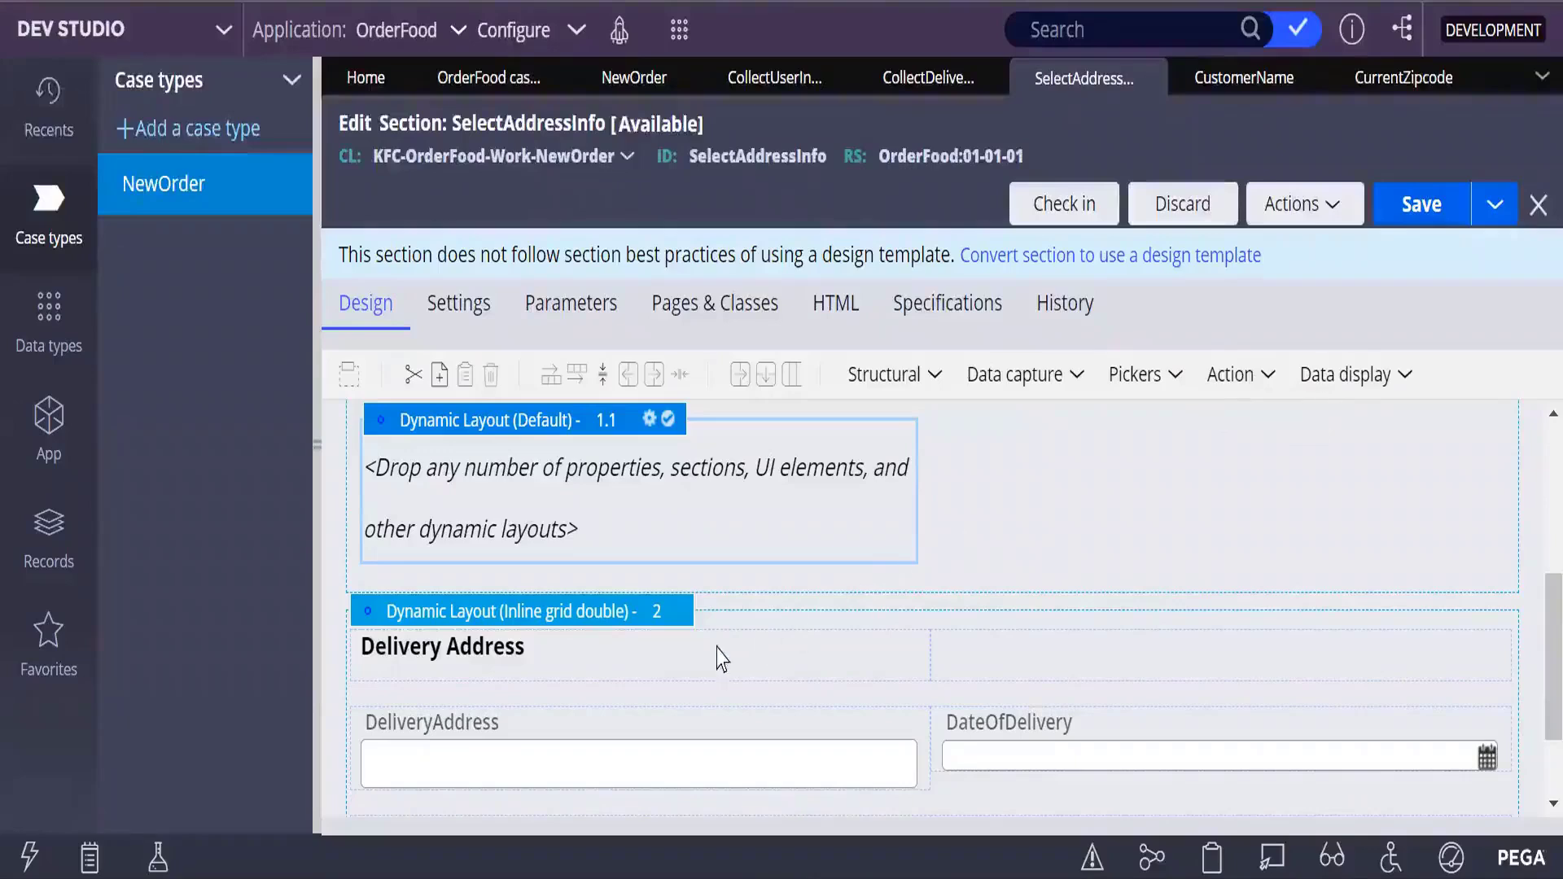
Move the empty nested dynamic layout from its place below the CurrentAddress field.
{"action": "scroll", "coordinate": [665, 622], "scroll_direction": "up", "scroll_amount": 3}
{"action": "scroll", "coordinate": [676, 632], "scroll_direction": "up", "scroll_amount": 2}
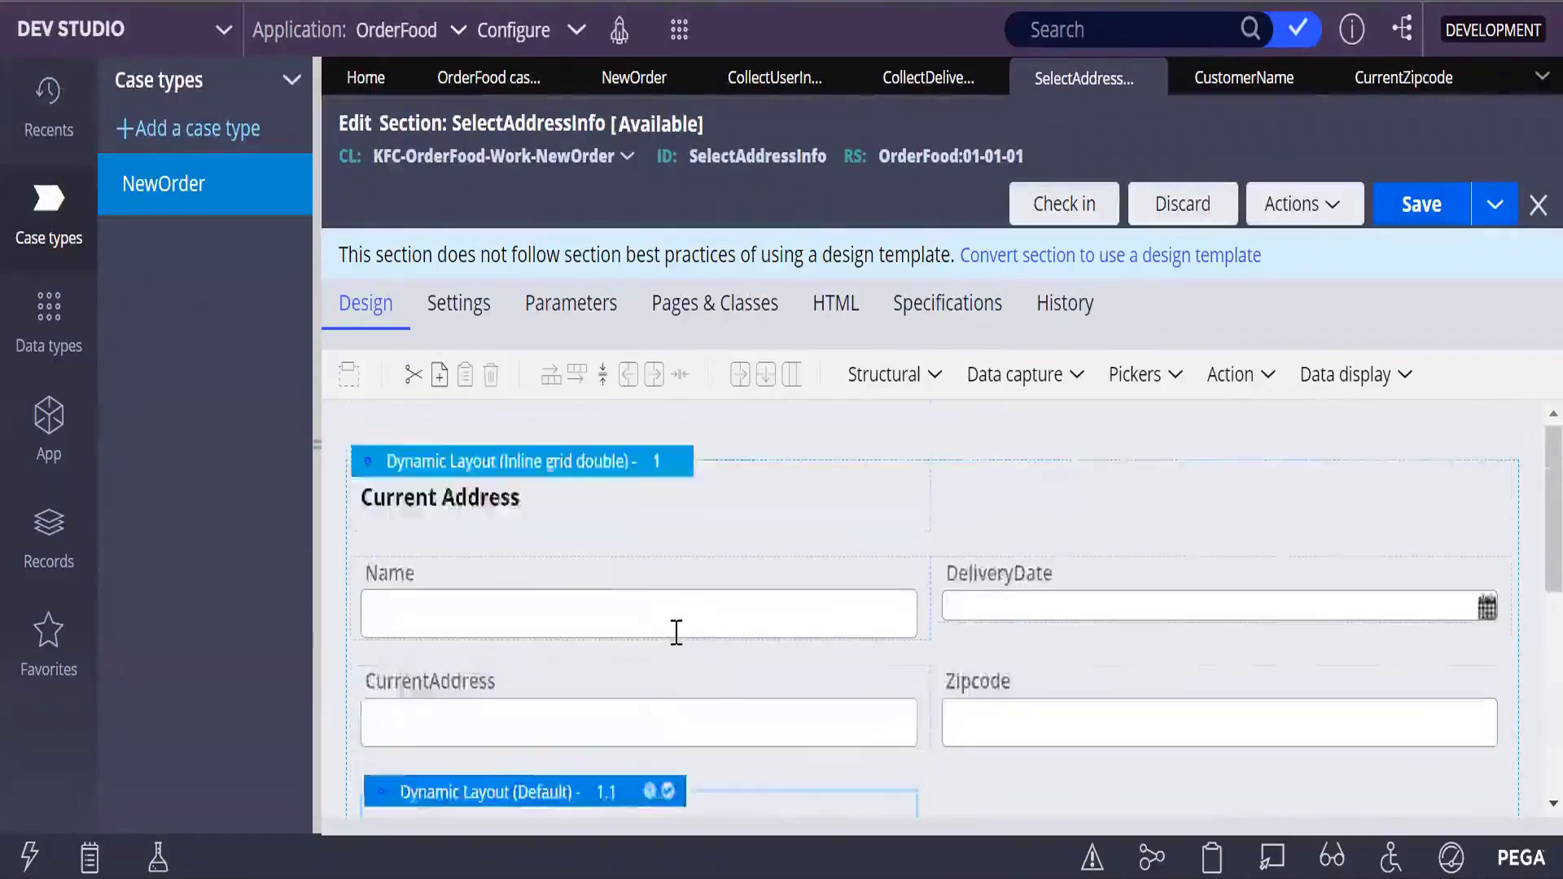
{"action": "scroll", "coordinate": [705, 655], "scroll_direction": "down", "scroll_amount": 5}
{"action": "scroll", "coordinate": [702, 668], "scroll_direction": "up", "scroll_amount": 4}
{"action": "scroll", "coordinate": [705, 694], "scroll_direction": "up", "scroll_amount": 1}
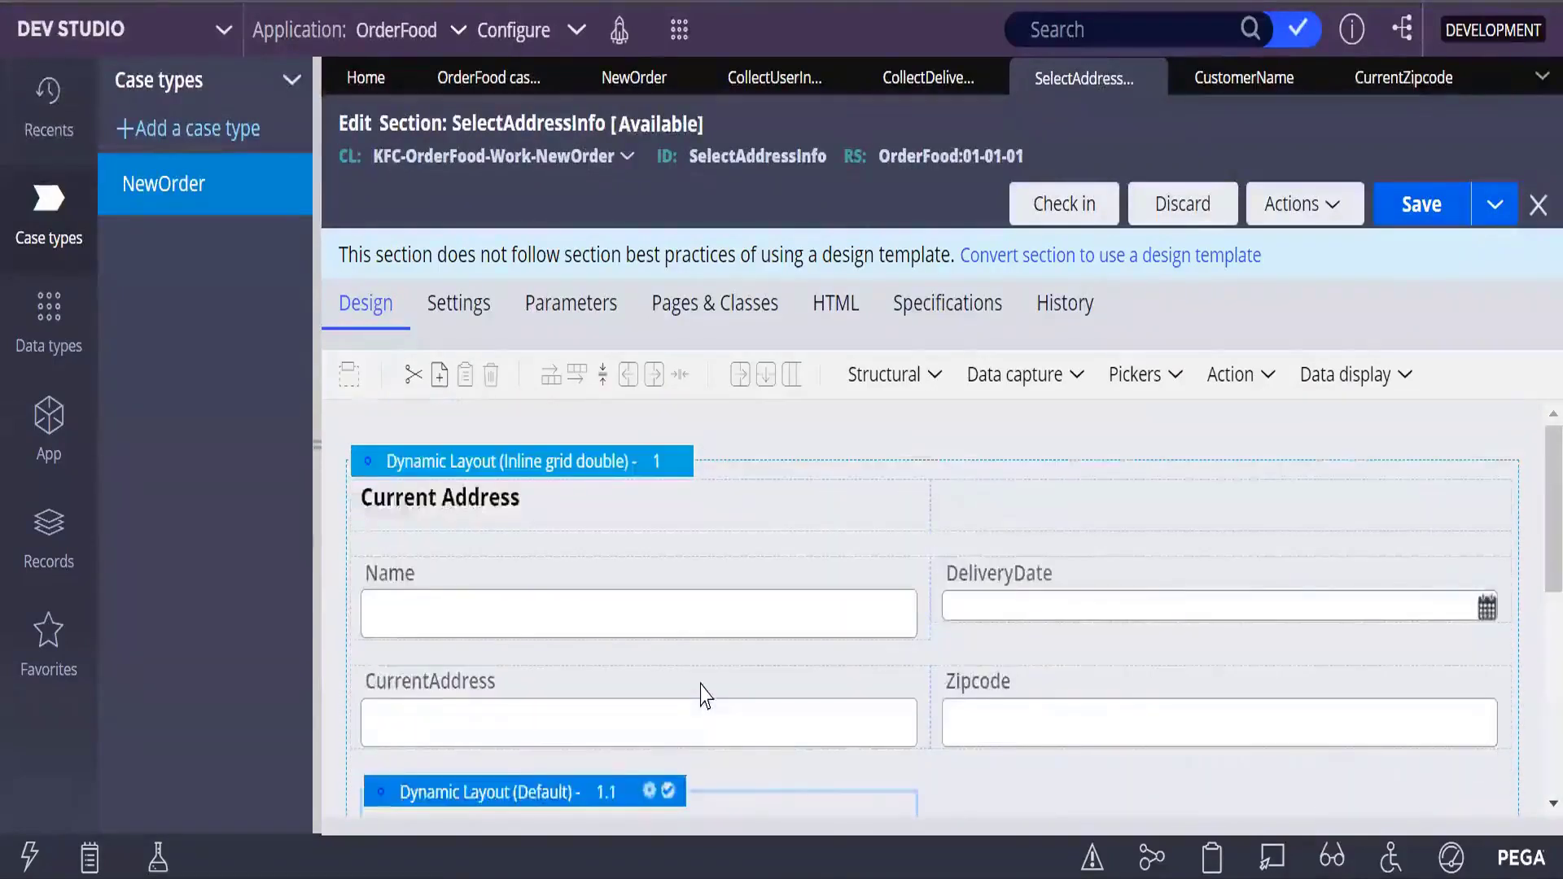
{"action": "scroll", "coordinate": [702, 691], "scroll_direction": "down", "scroll_amount": 6}
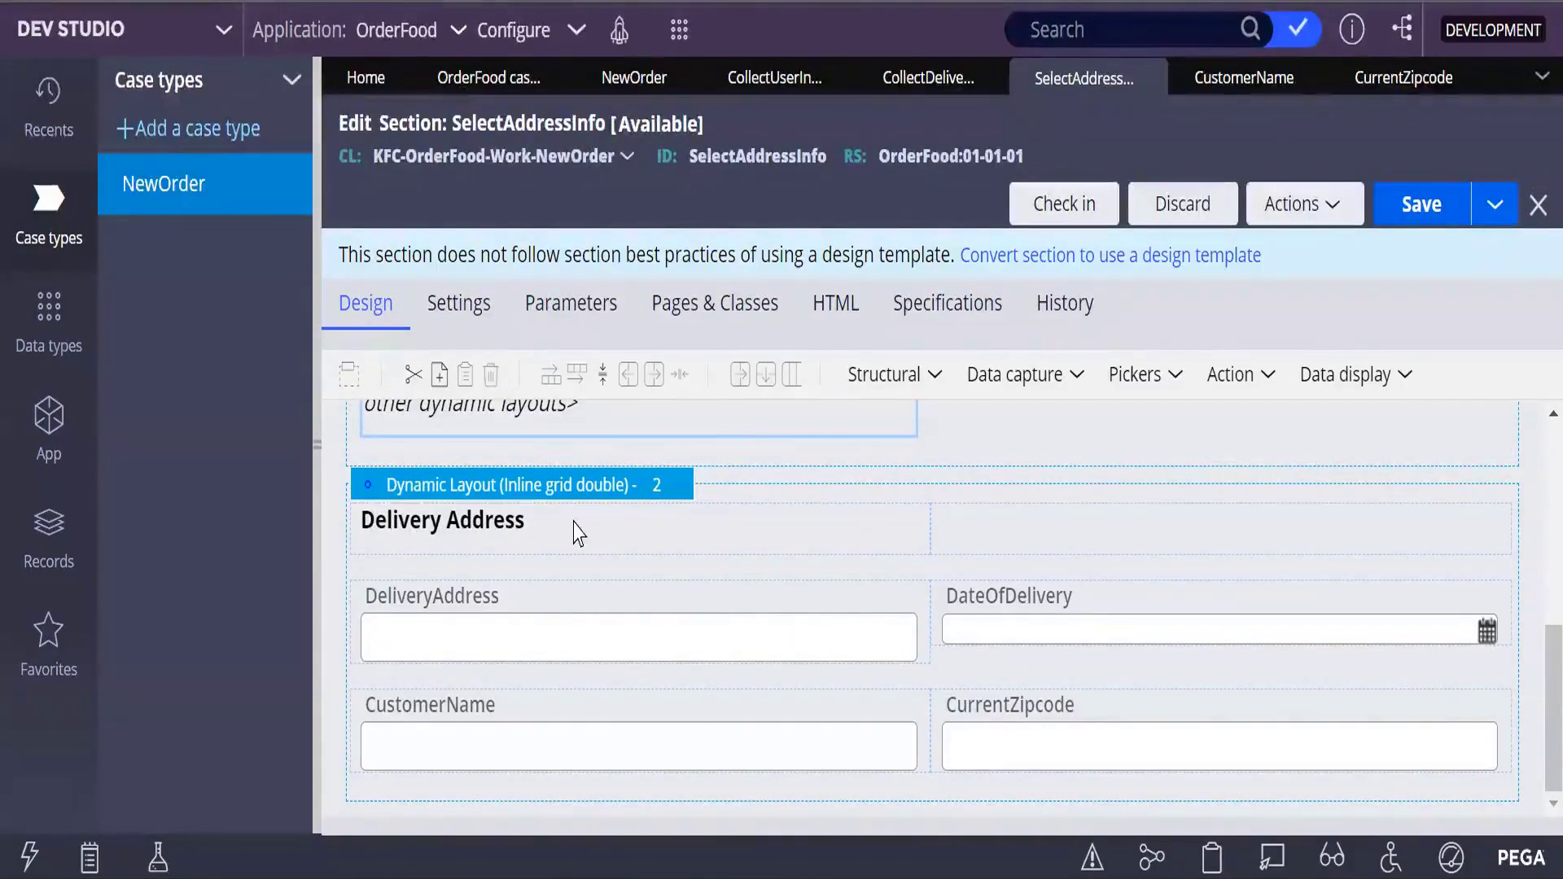
{"action": "scroll", "coordinate": [599, 570], "scroll_direction": "up", "scroll_amount": 3}
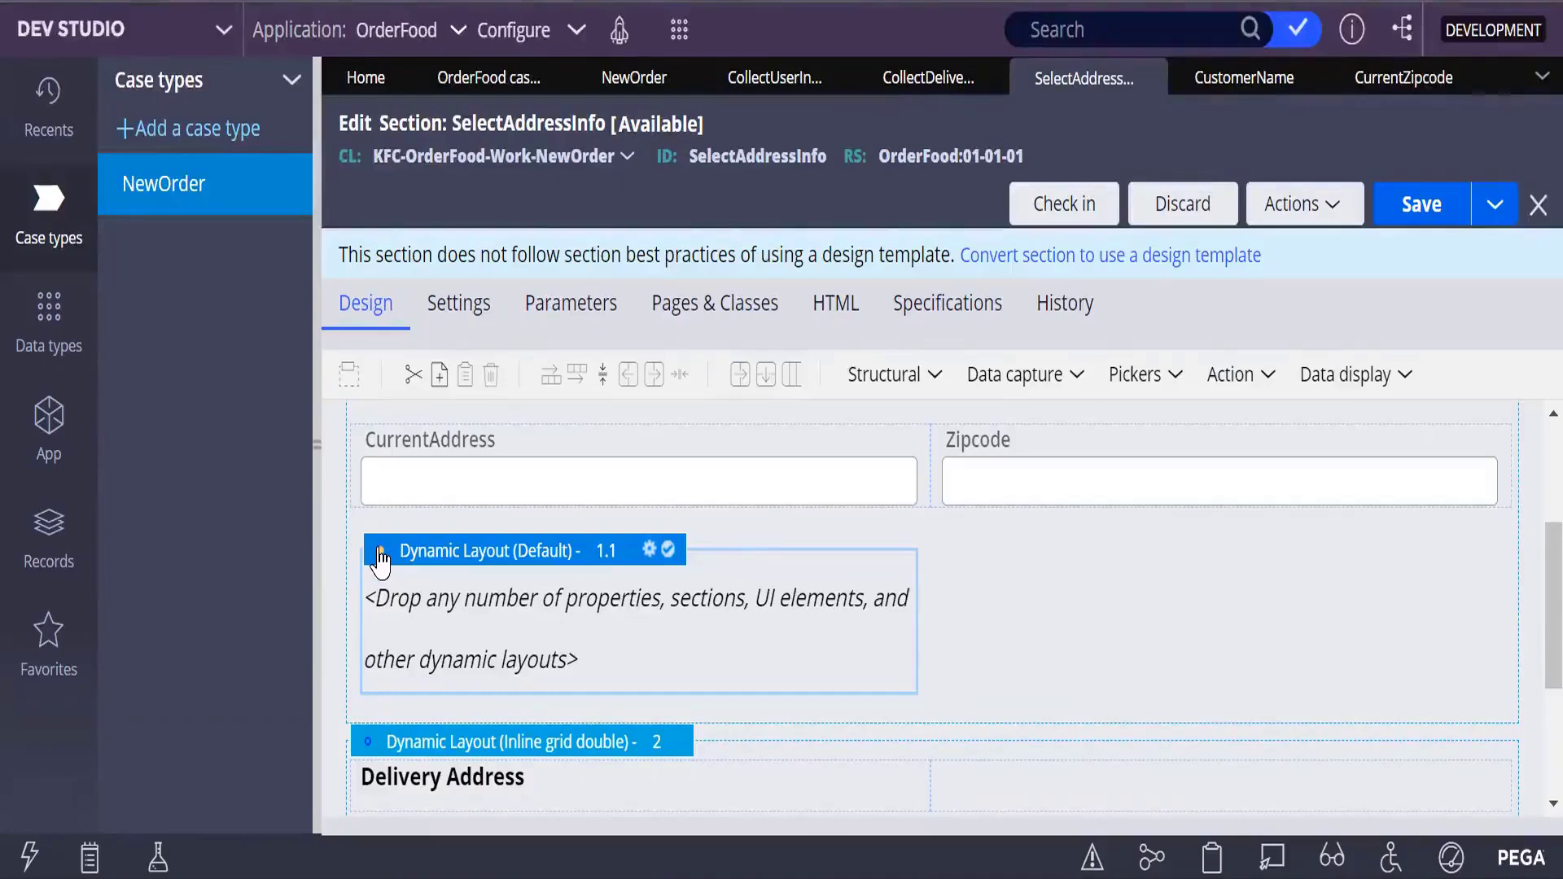
{"action": "left_click_drag", "start_coordinate": [381, 561], "coordinate": [383, 598]}
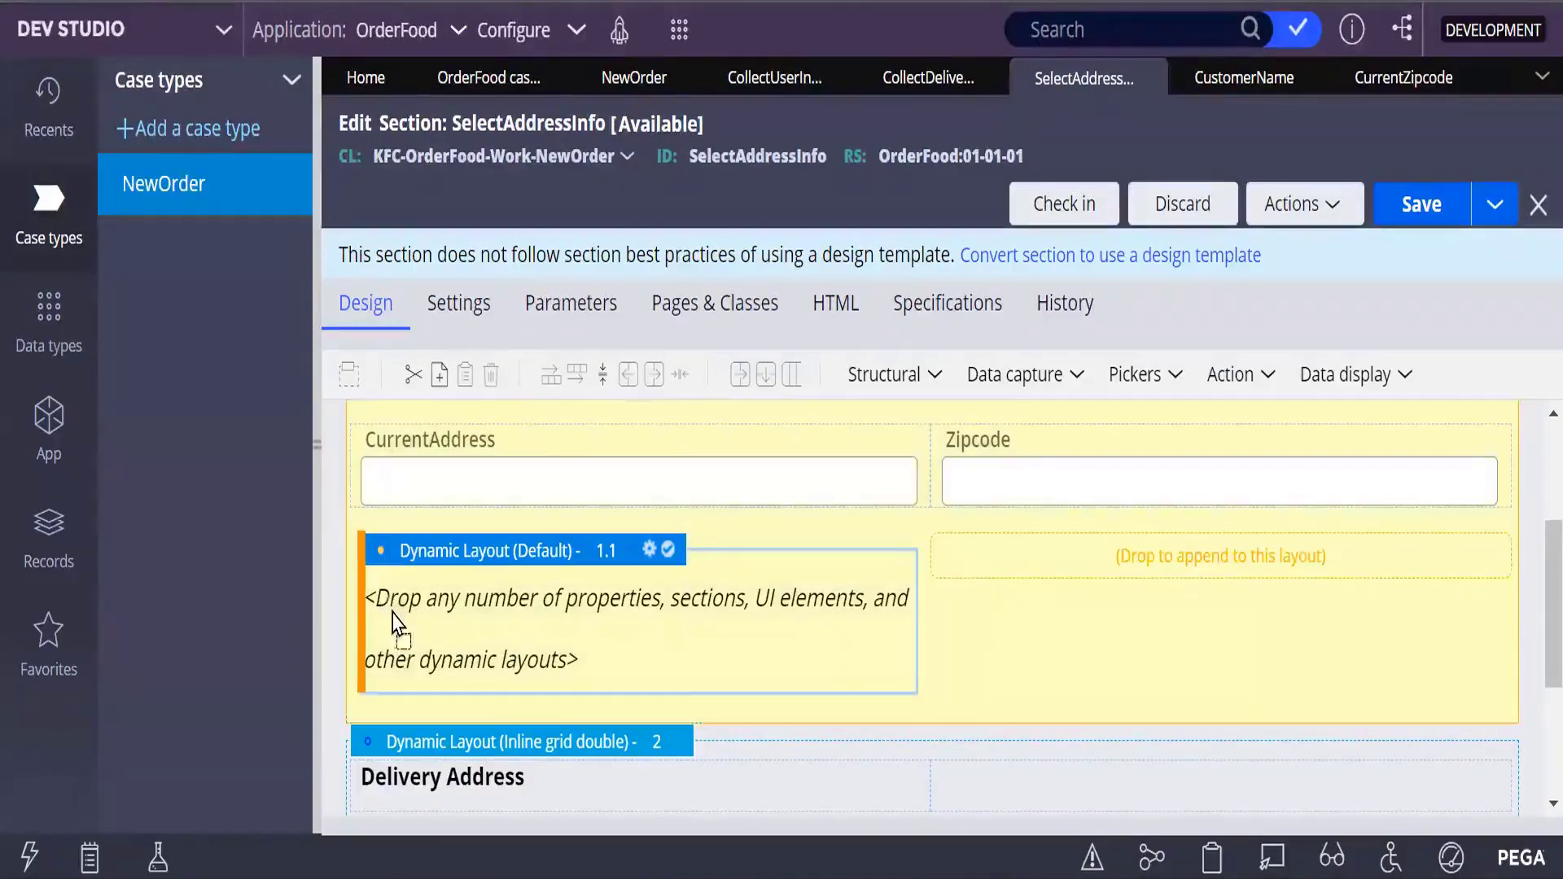